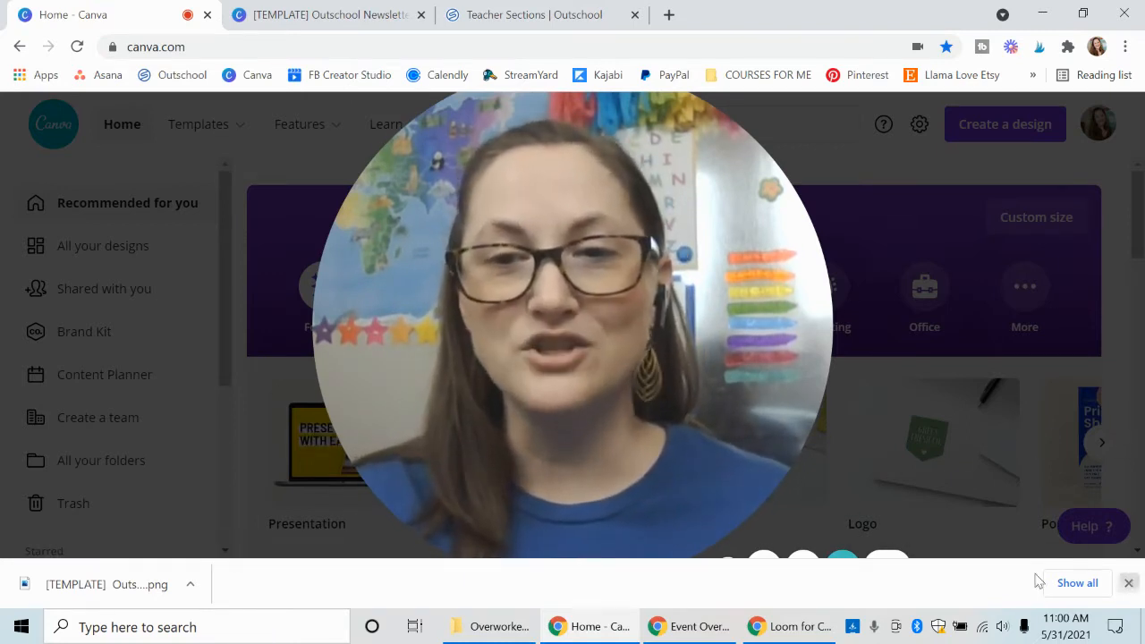
{"action": "left_click", "coordinate": [1128, 582]}
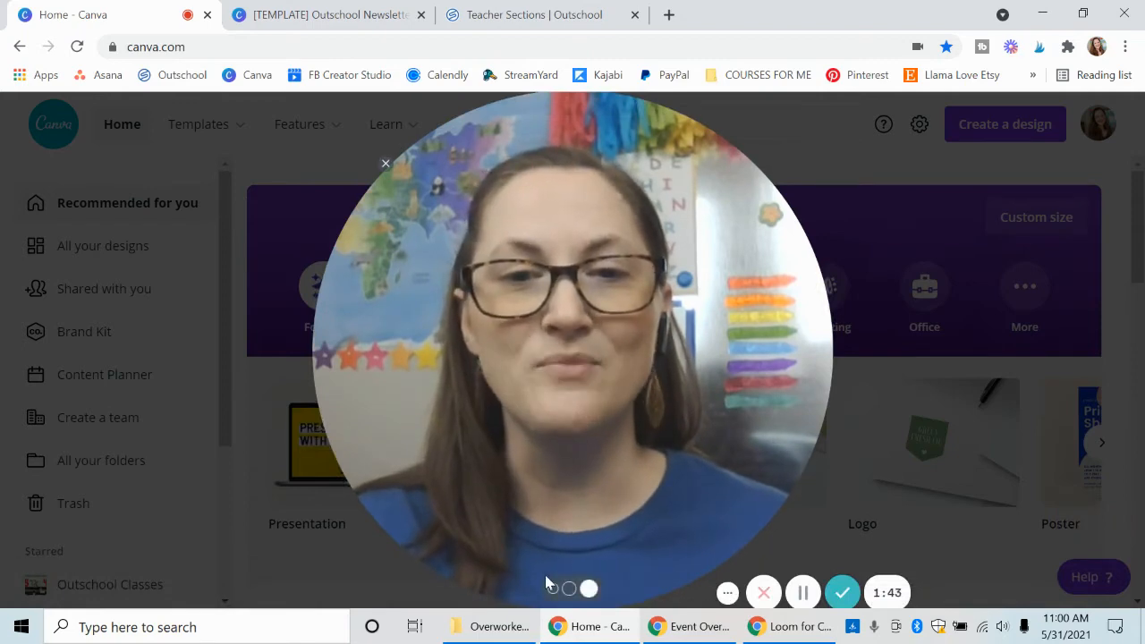
{"action": "left_click", "coordinate": [548, 592]}
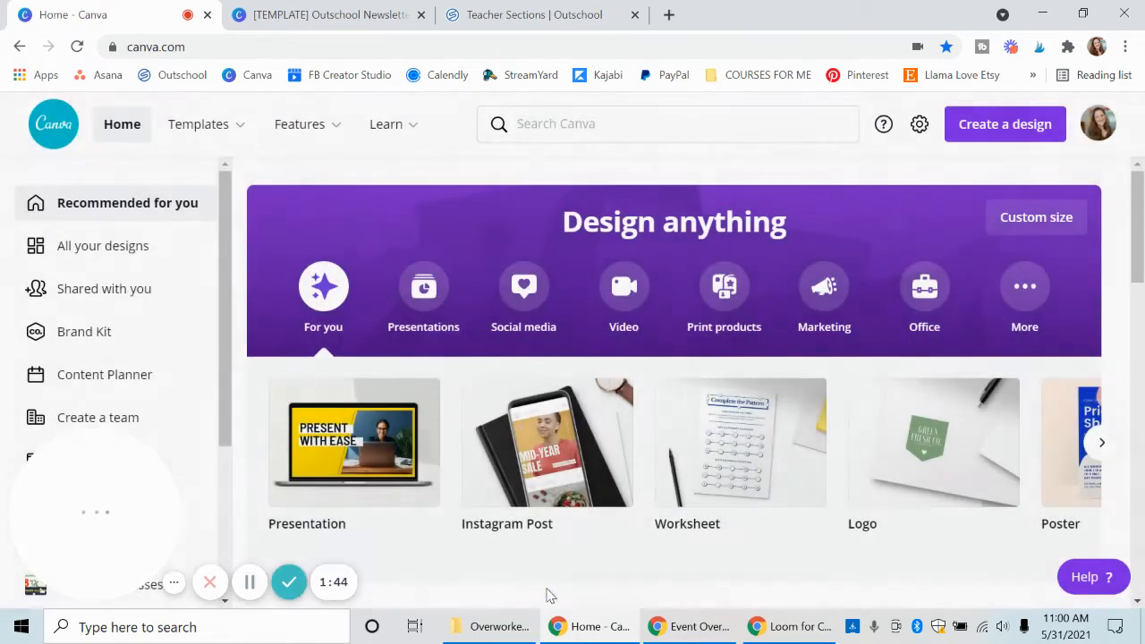
{"action": "left_click", "coordinate": [172, 587]}
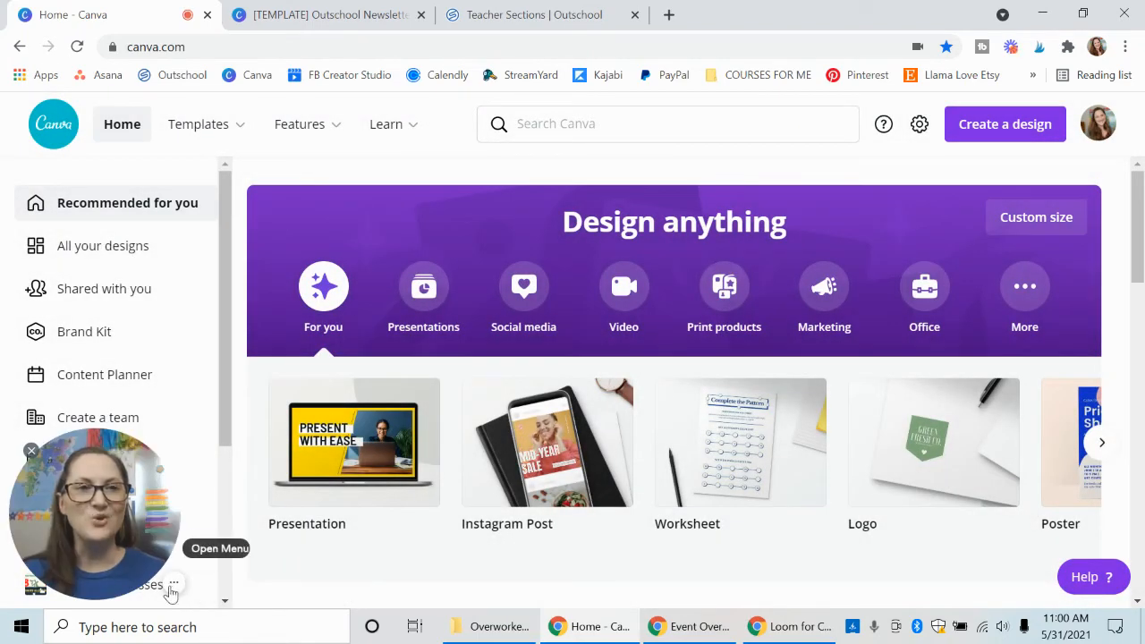
Search Canva for "newsletter" and open the School Newsletter template results.
{"action": "left_click", "coordinate": [636, 126]}
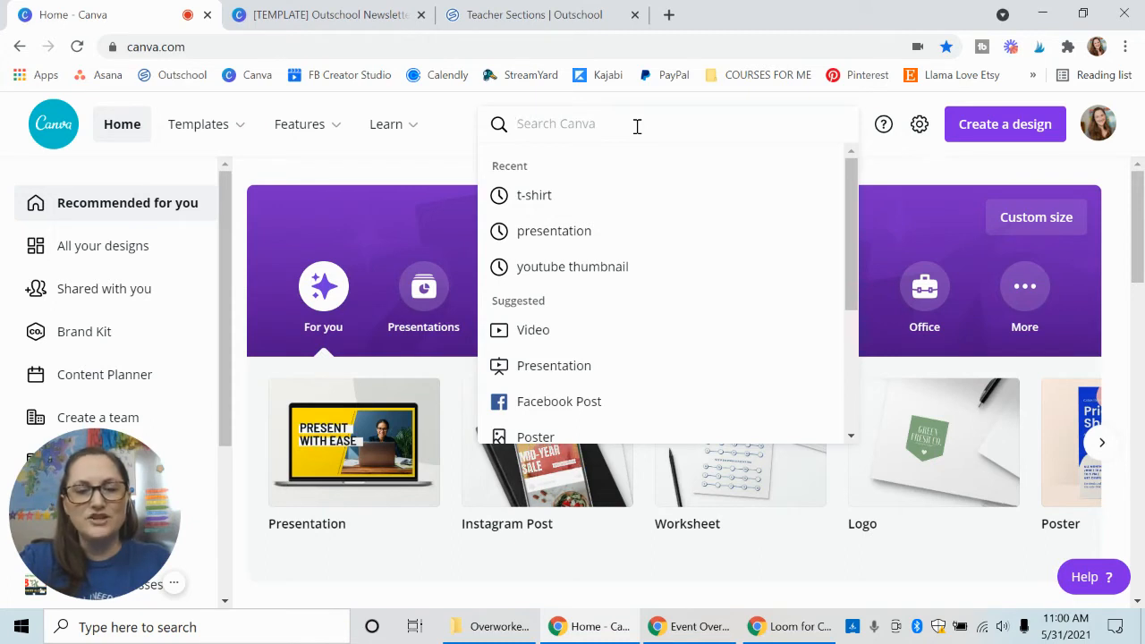
{"action": "type", "text": "newslette"}
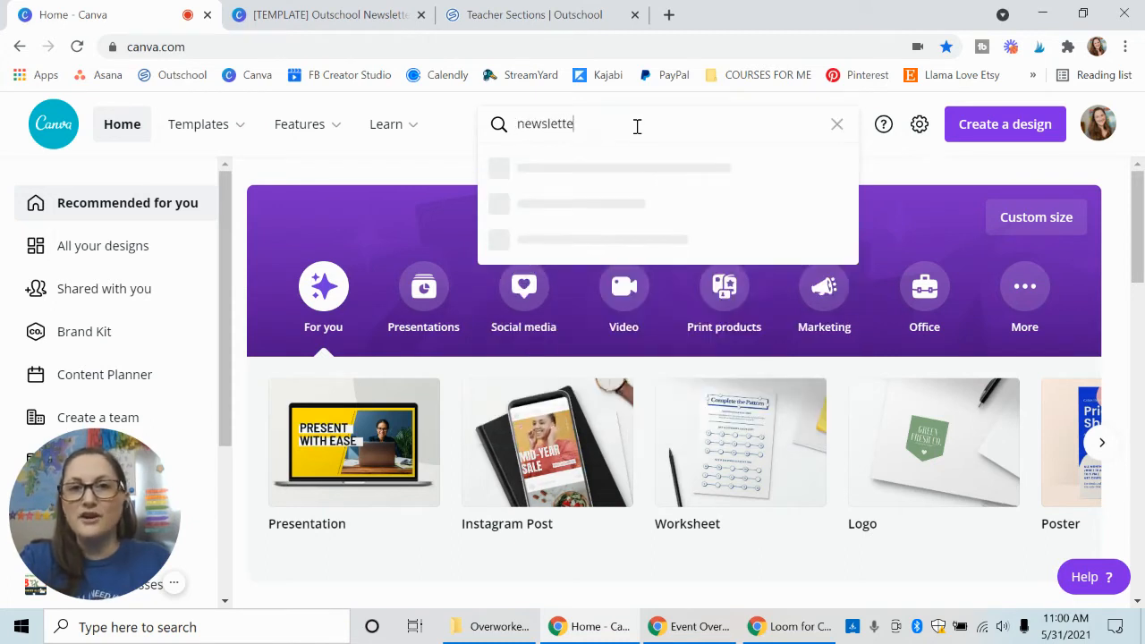
{"action": "type", "text": "r"}
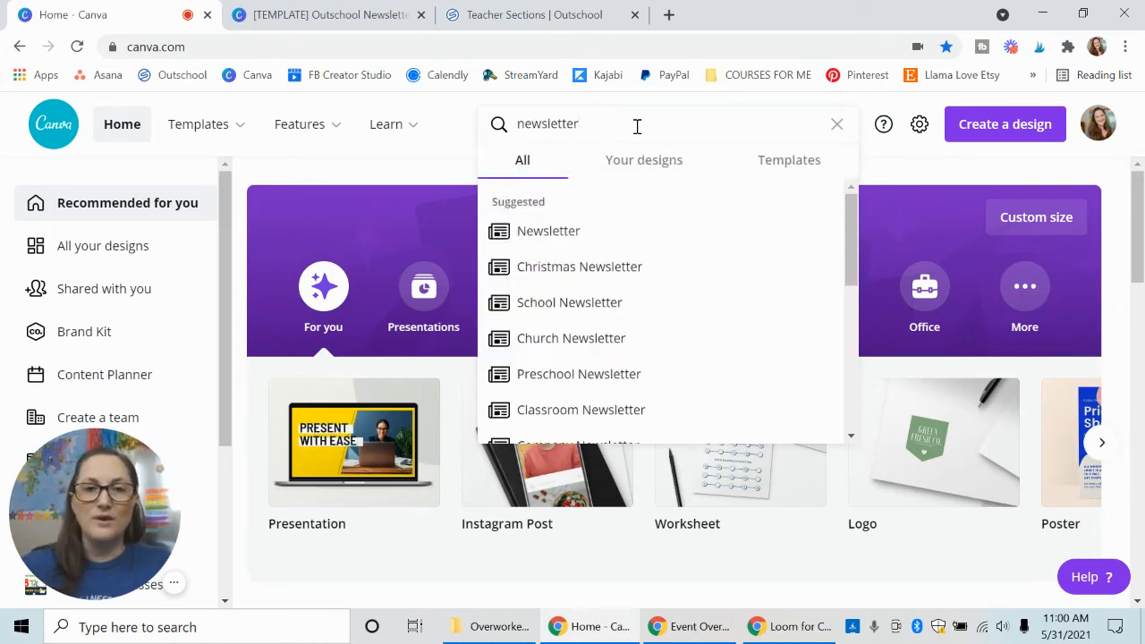
{"action": "left_click", "coordinate": [565, 304]}
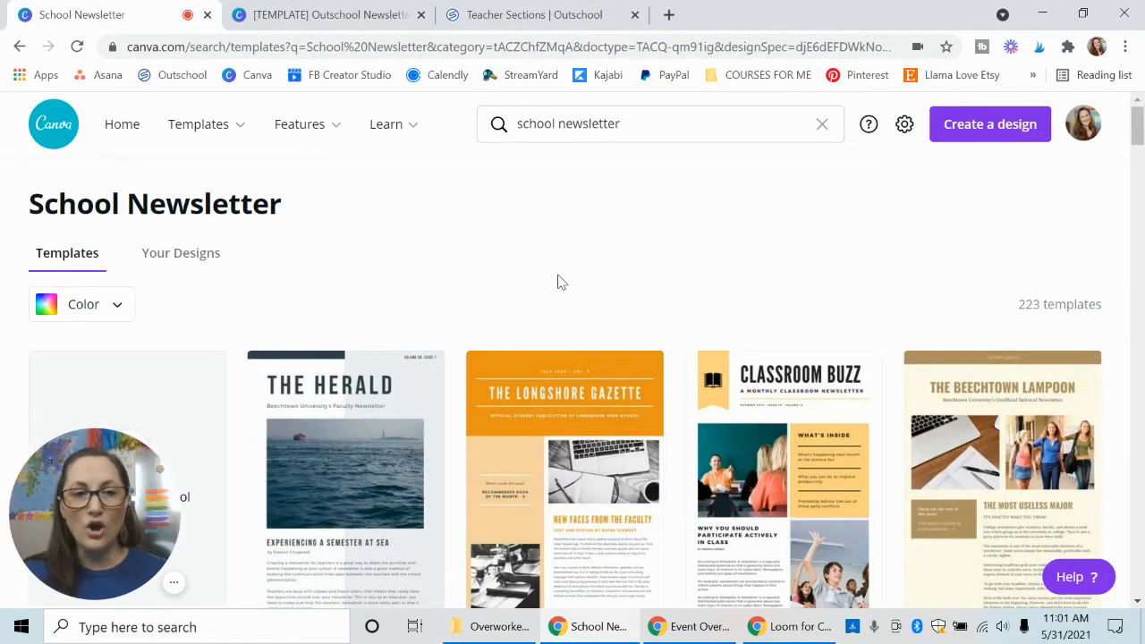
Browse the School Newsletter templates to compare the available layouts and styles.
{"action": "scroll", "coordinate": [558, 286], "scroll_direction": "down", "scroll_amount": 3}
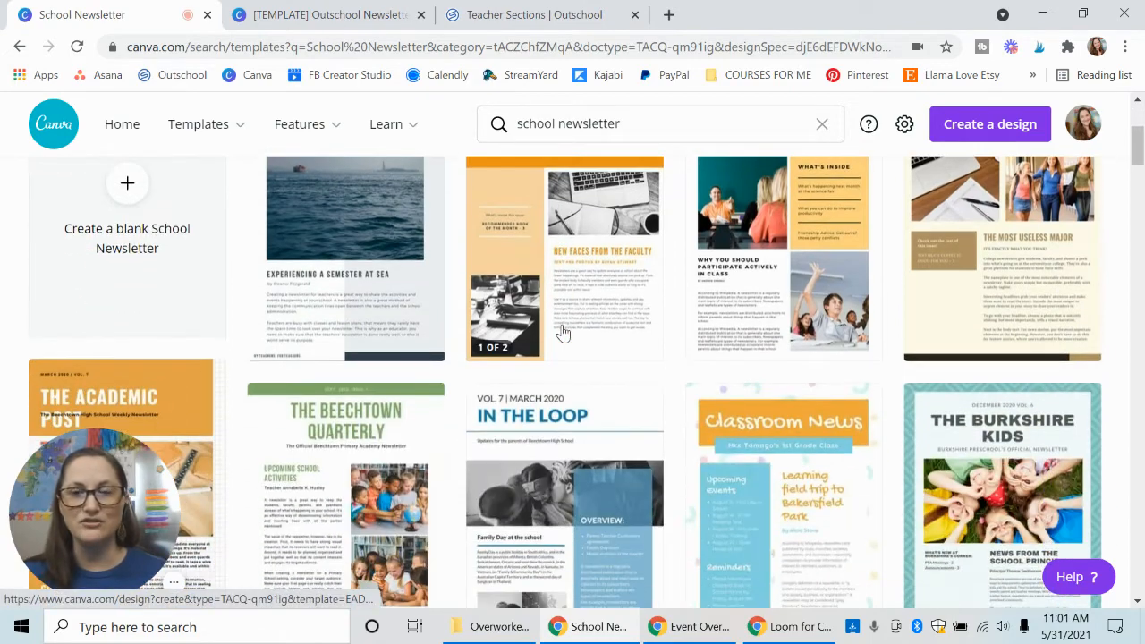
{"action": "scroll", "coordinate": [562, 332], "scroll_direction": "up", "scroll_amount": 1}
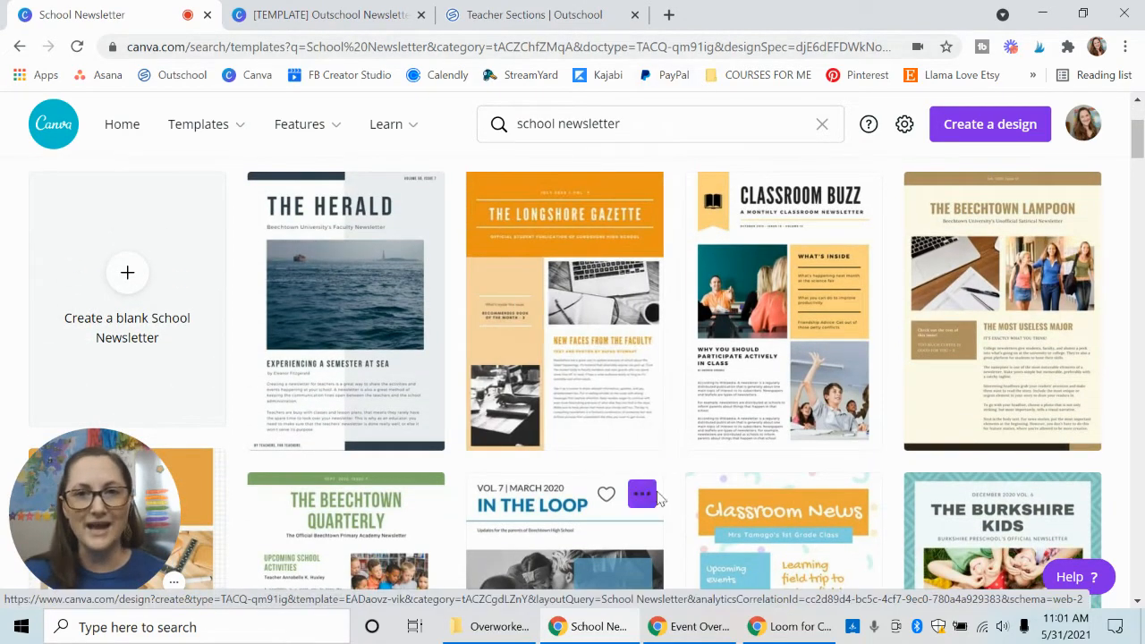
{"action": "scroll", "coordinate": [728, 411], "scroll_direction": "down", "scroll_amount": 3}
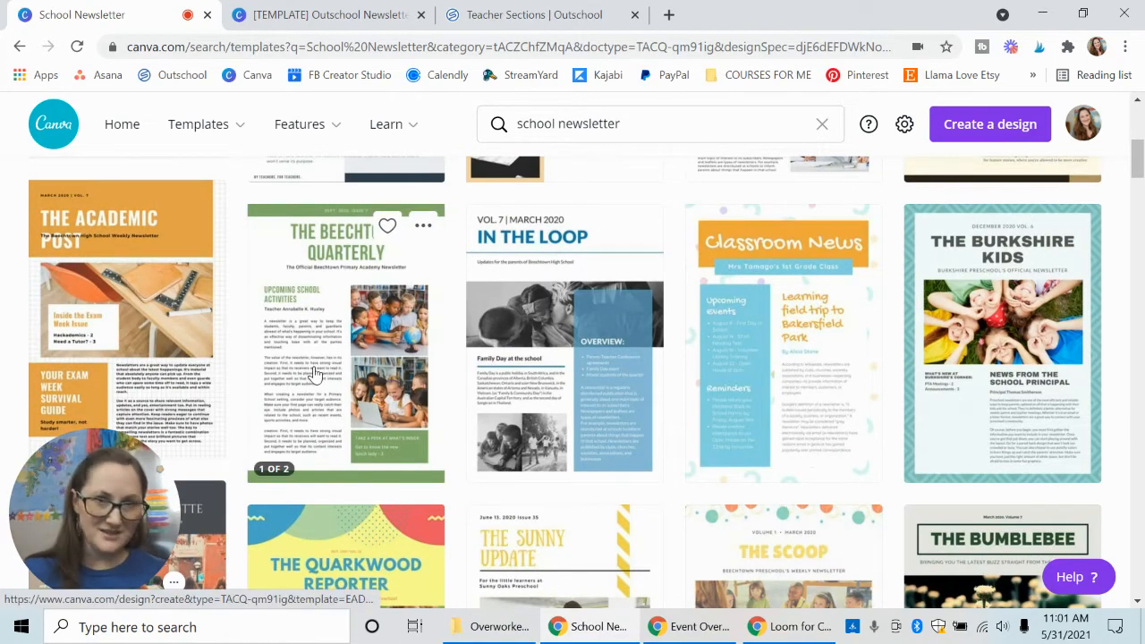
{"action": "scroll", "coordinate": [315, 374], "scroll_direction": "down", "scroll_amount": 6}
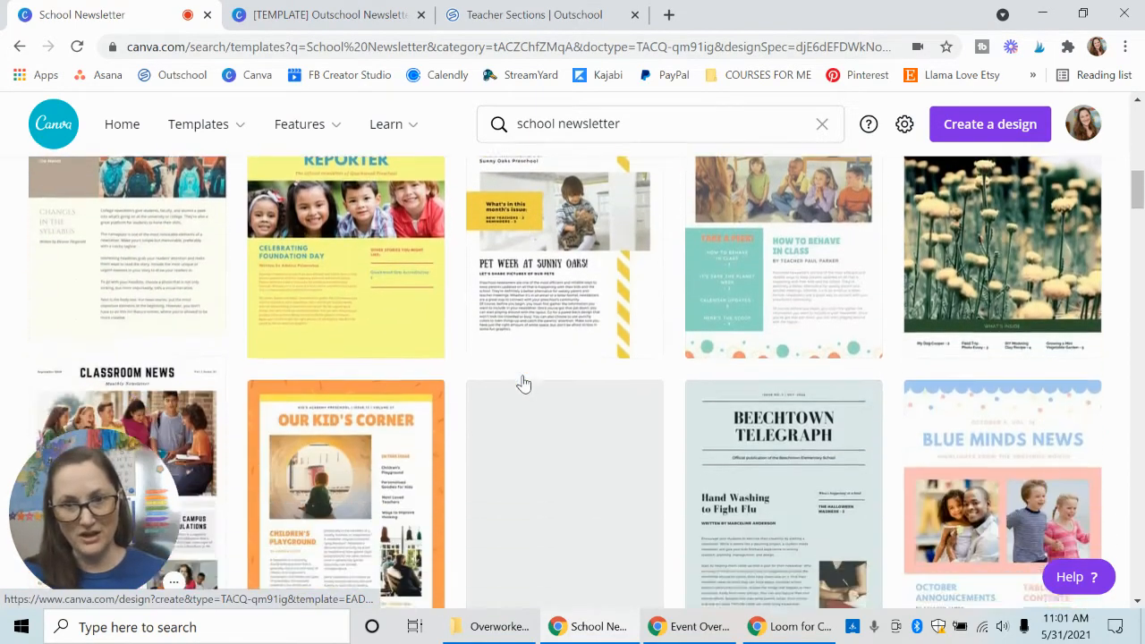
{"action": "scroll", "coordinate": [523, 383], "scroll_direction": "down", "scroll_amount": 1}
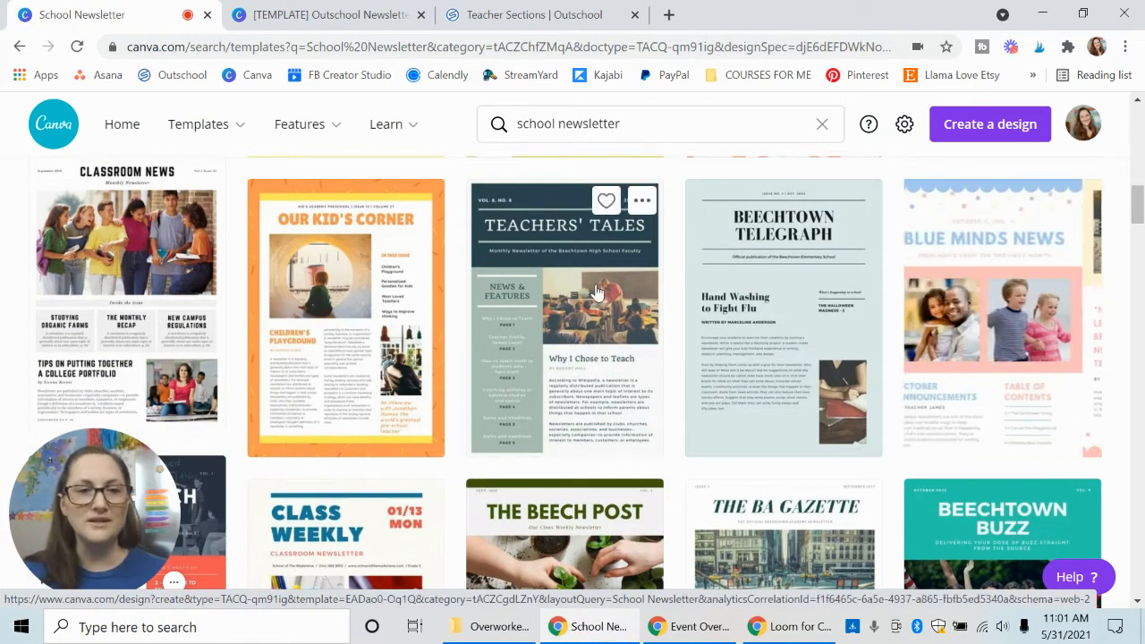
{"action": "scroll", "coordinate": [590, 284], "scroll_direction": "up", "scroll_amount": 3}
{"action": "scroll", "coordinate": [590, 285], "scroll_direction": "up", "scroll_amount": 8}
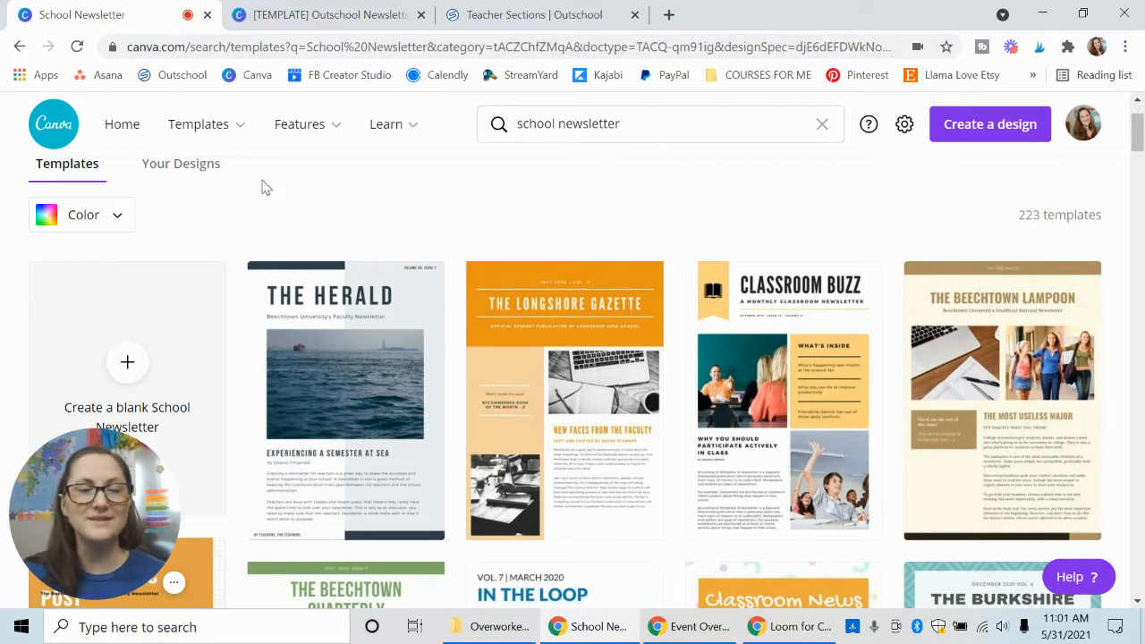
Switch to the open [TEMPLATE] Outschool Newsletter design and review the layout of its pages.
{"action": "left_click", "coordinate": [330, 16]}
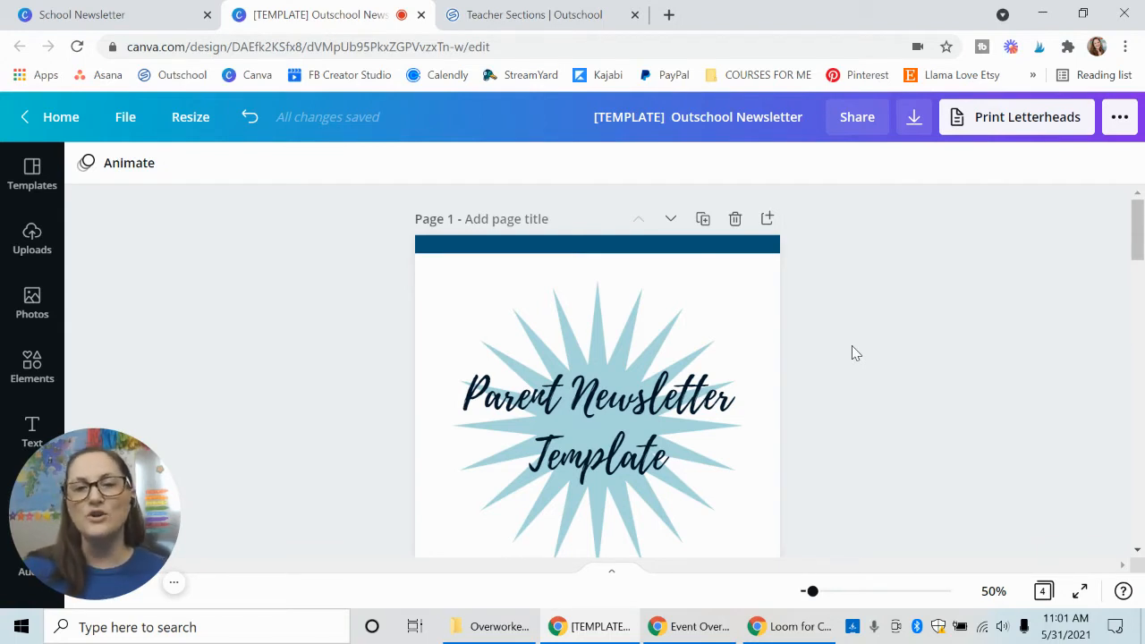
{"action": "scroll", "coordinate": [854, 350], "scroll_direction": "down", "scroll_amount": 5}
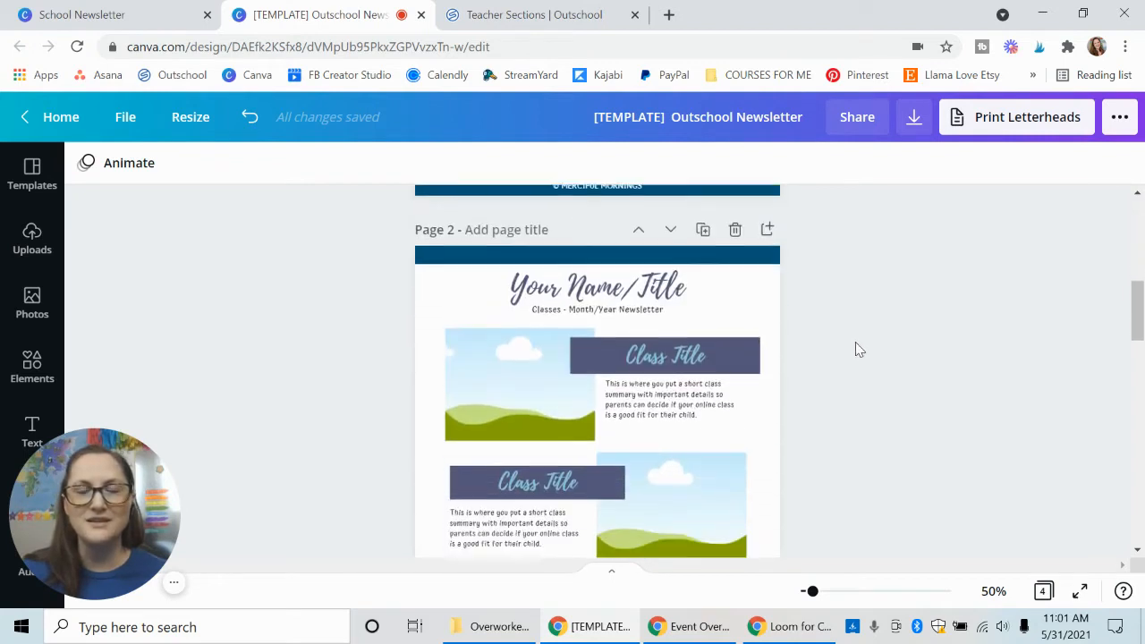
{"action": "scroll", "coordinate": [856, 349], "scroll_direction": "down", "scroll_amount": 3}
{"action": "scroll", "coordinate": [859, 348], "scroll_direction": "up", "scroll_amount": 2}
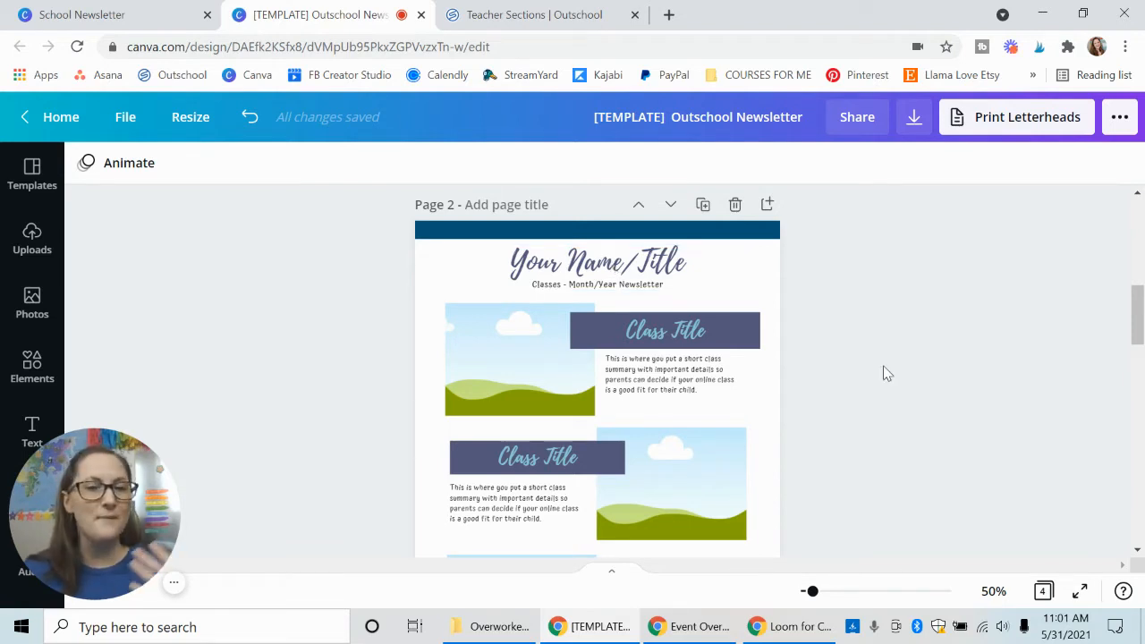
{"action": "scroll", "coordinate": [886, 373], "scroll_direction": "down", "scroll_amount": 1}
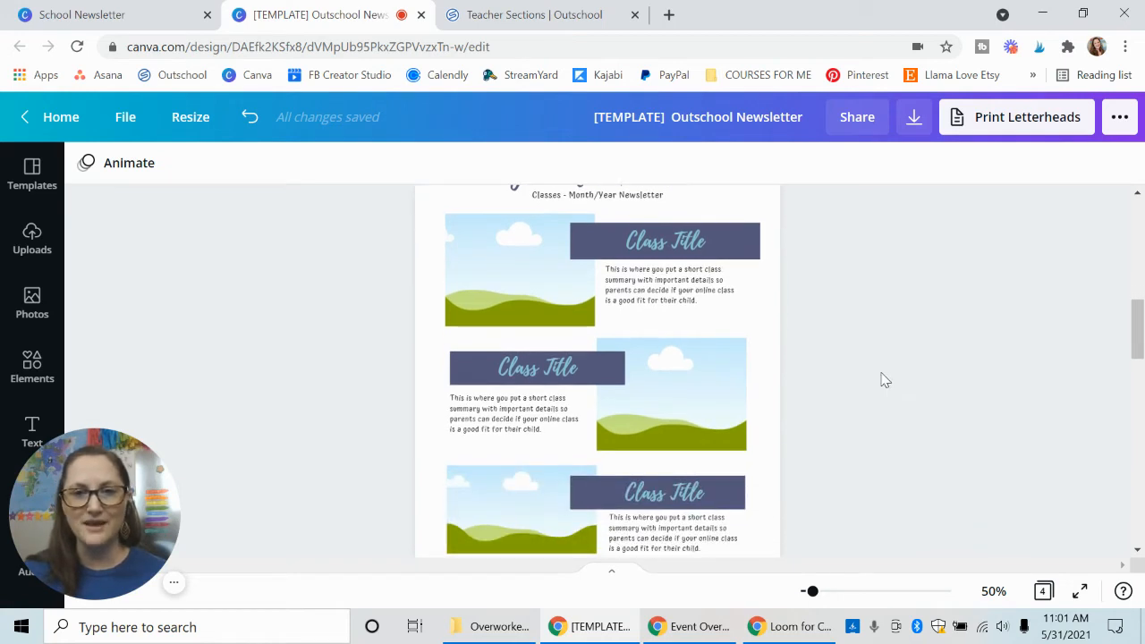
{"action": "scroll", "coordinate": [881, 381], "scroll_direction": "down", "scroll_amount": 10}
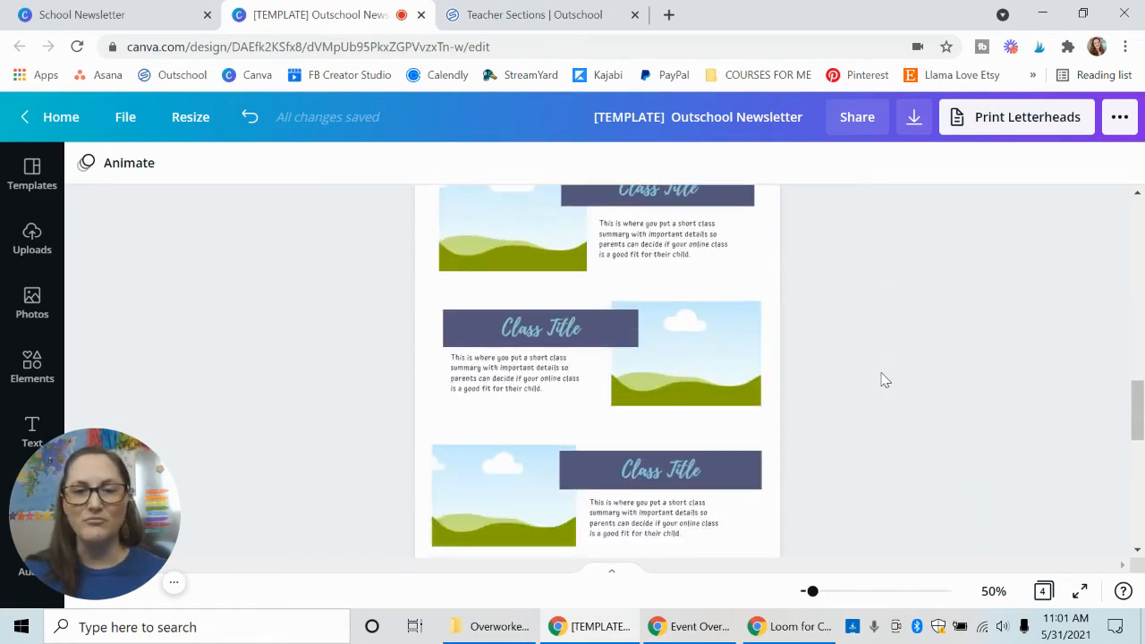
{"action": "scroll", "coordinate": [881, 380], "scroll_direction": "down", "scroll_amount": 10}
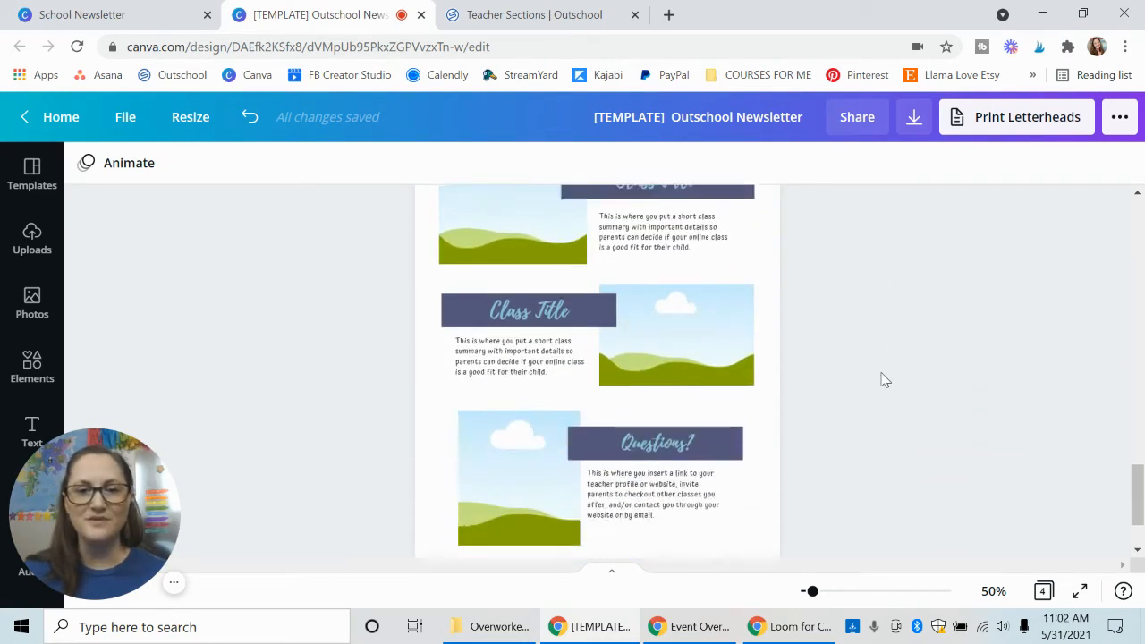
{"action": "scroll", "coordinate": [884, 380], "scroll_direction": "up", "scroll_amount": 20}
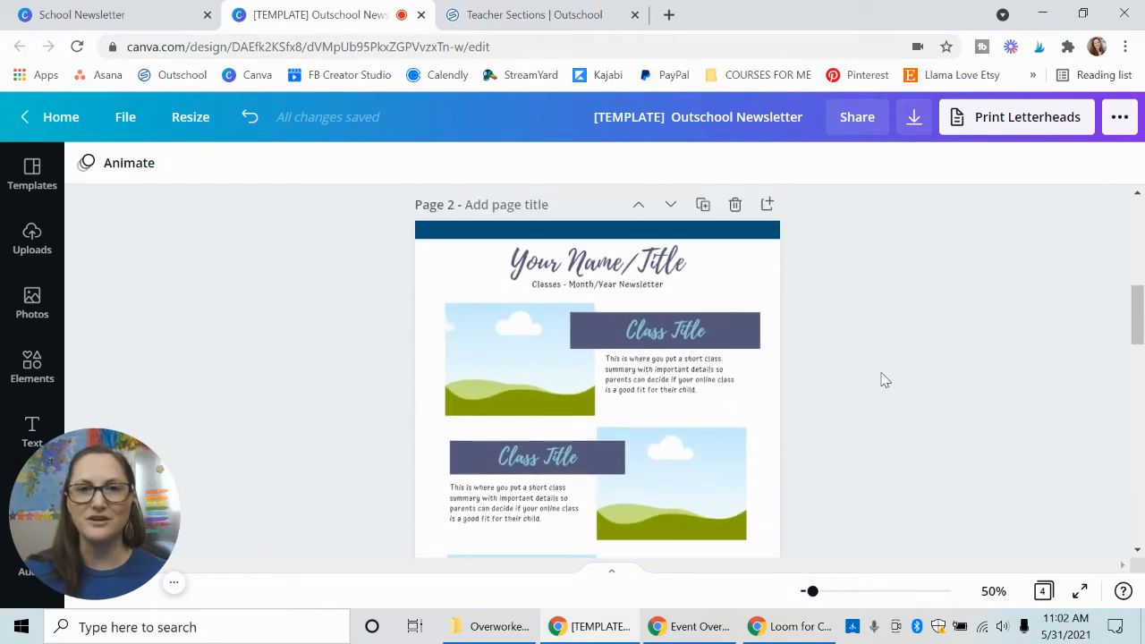
Replace the "Your Name/Title" heading on page 2 with the teacher's full name followed by "M. Ed.".
{"action": "left_click", "coordinate": [642, 264]}
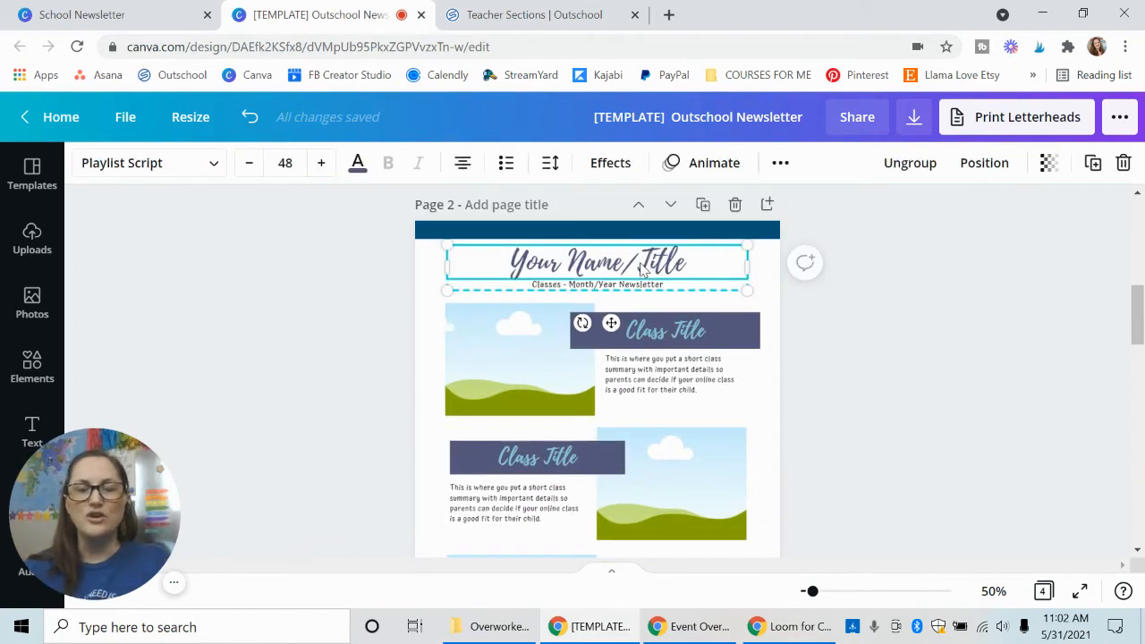
{"action": "triple_click", "coordinate": [641, 265]}
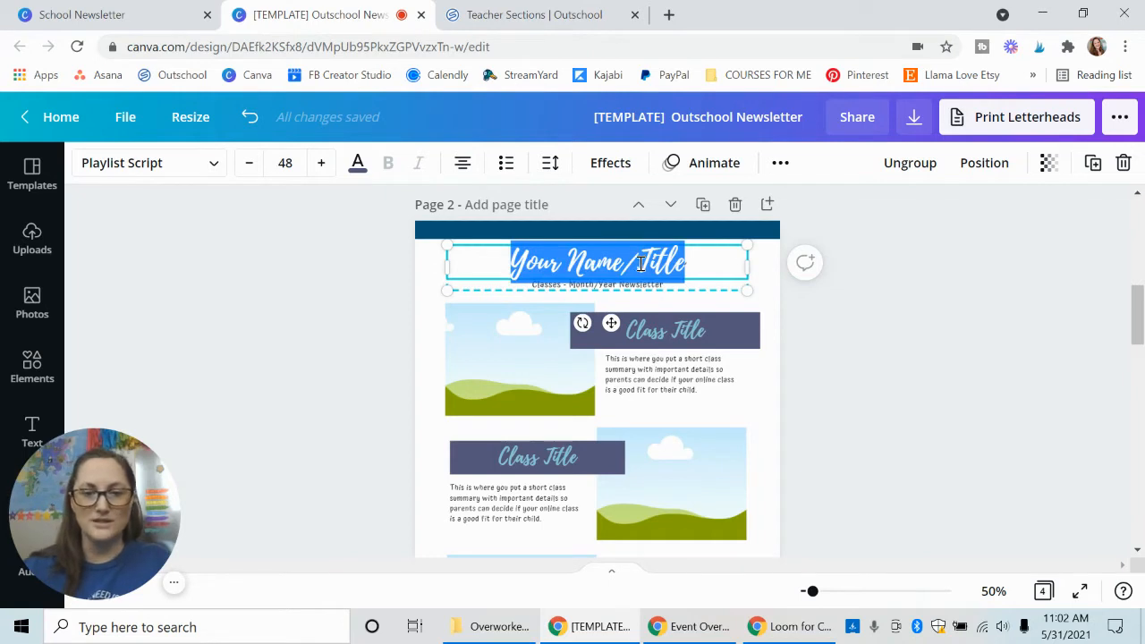
{"action": "type", "text": "Mrs"}
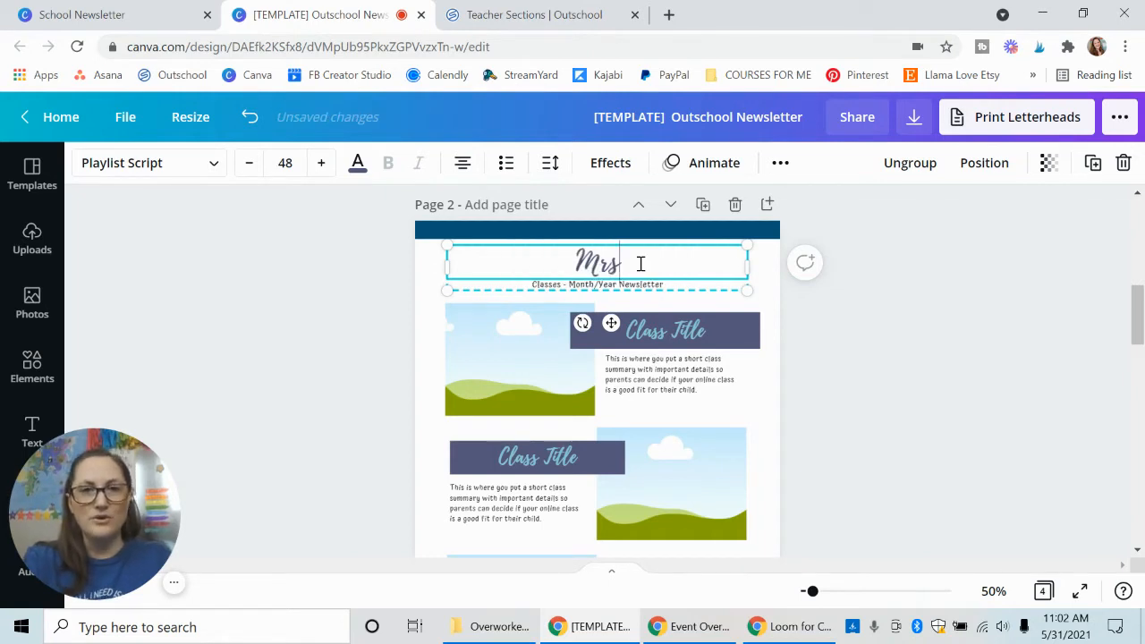
{"action": "type", "text": ". Rachel Bake"}
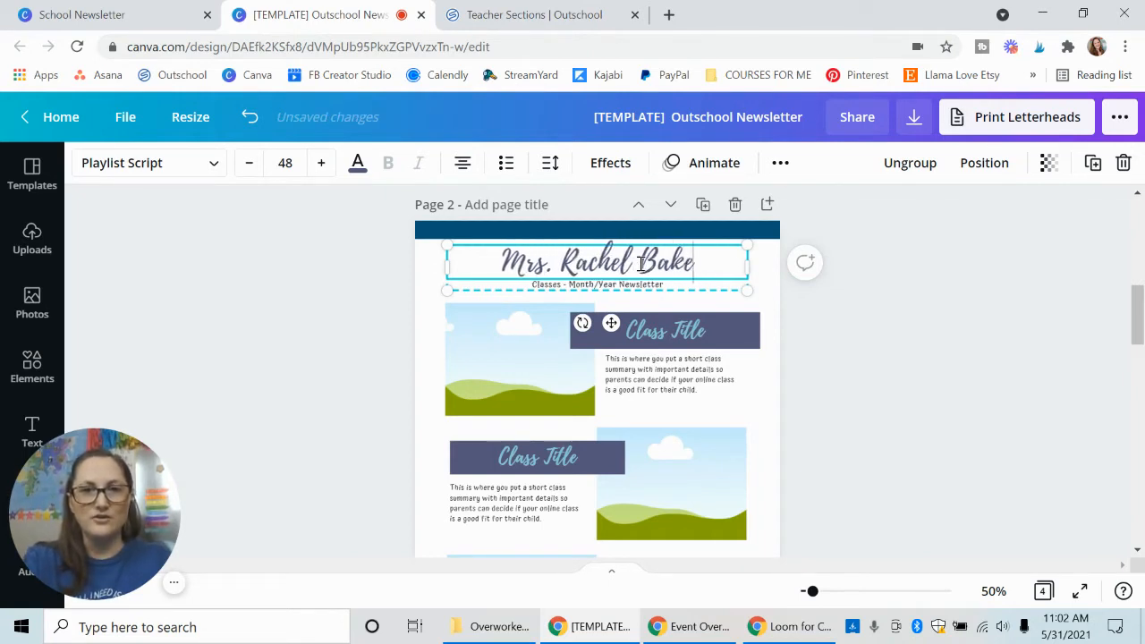
{"action": "type", "text": "r, Me."}
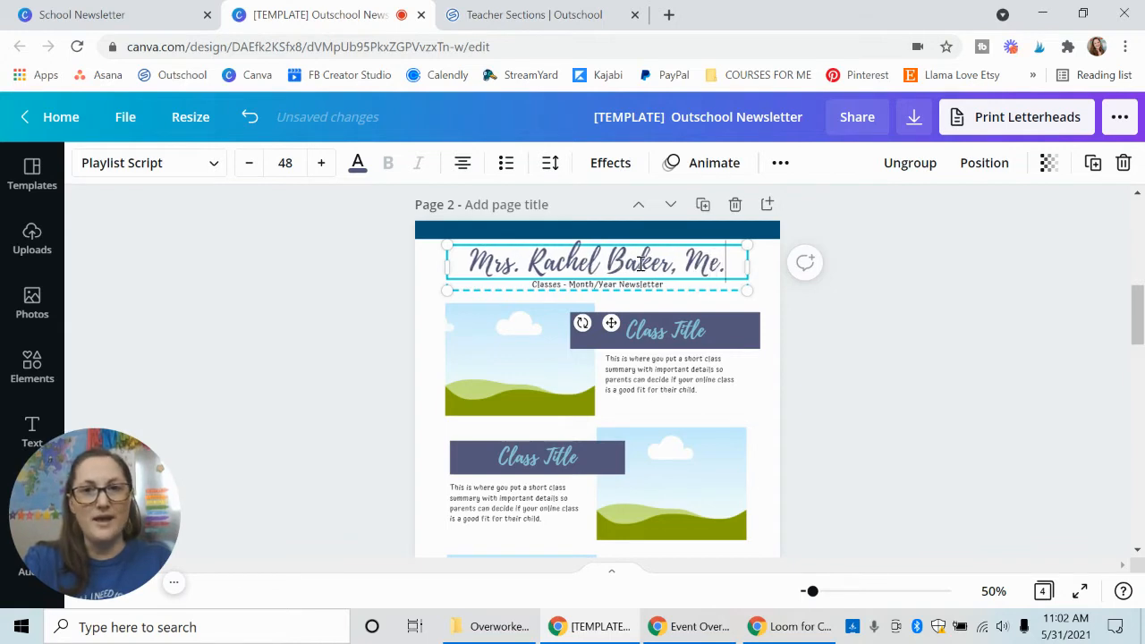
{"action": "key", "text": "BackSpace"}
{"action": "key", "text": "BackSpace"}
{"action": "type", "text": ". Ed."}
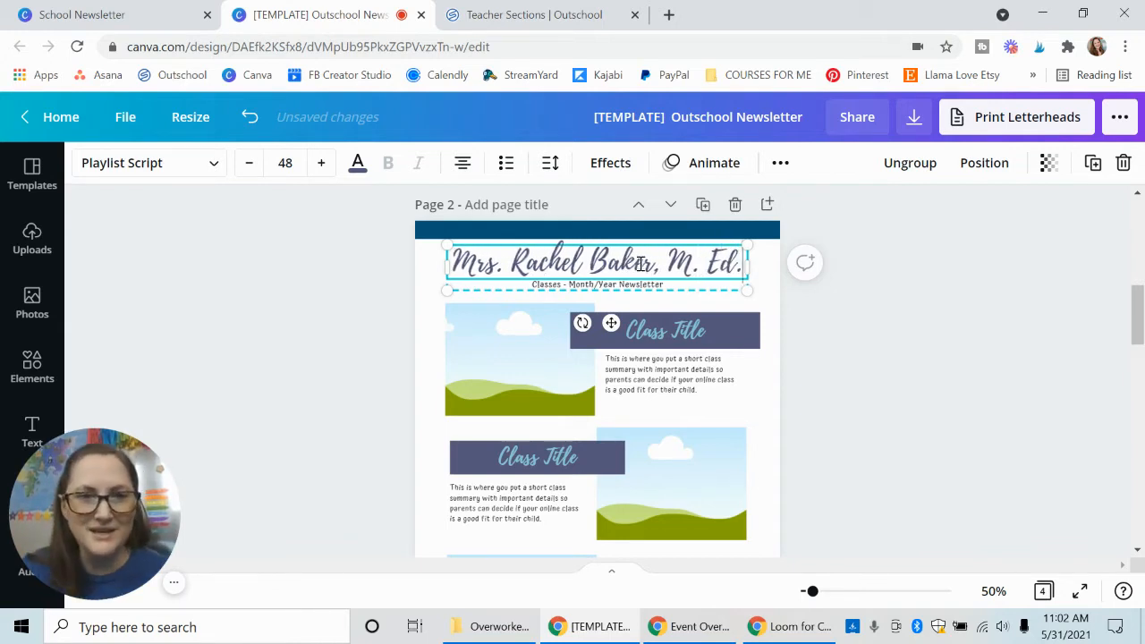
{"action": "left_click", "coordinate": [380, 334]}
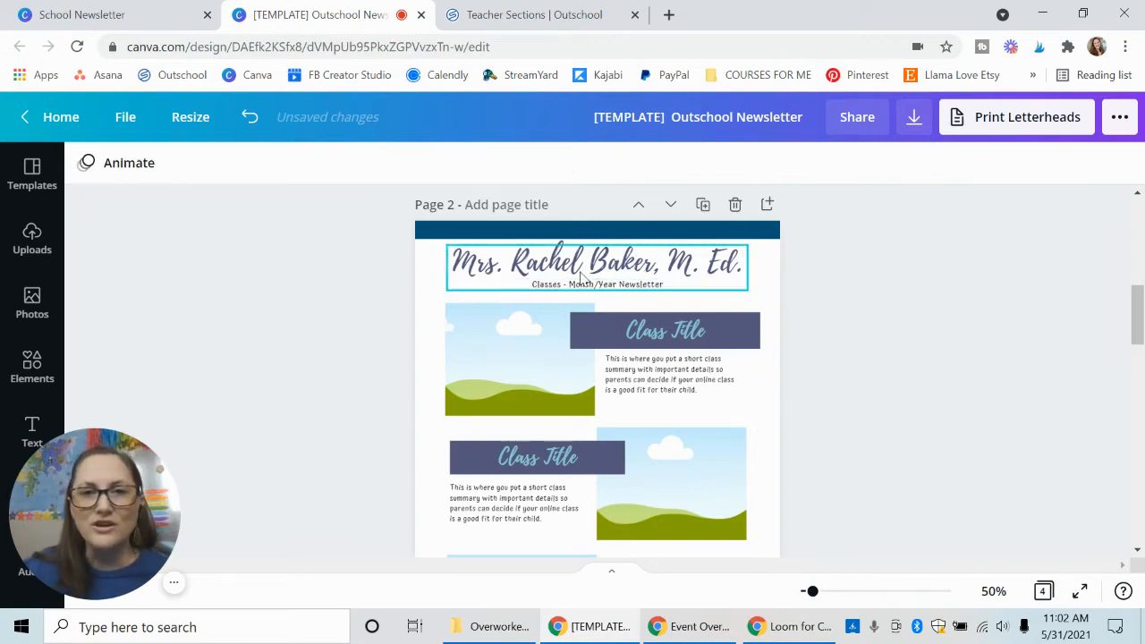
Try the Kollektif font on the page 2 name heading, and set it to Glacial Indifference in bold.
{"action": "left_click", "coordinate": [586, 268]}
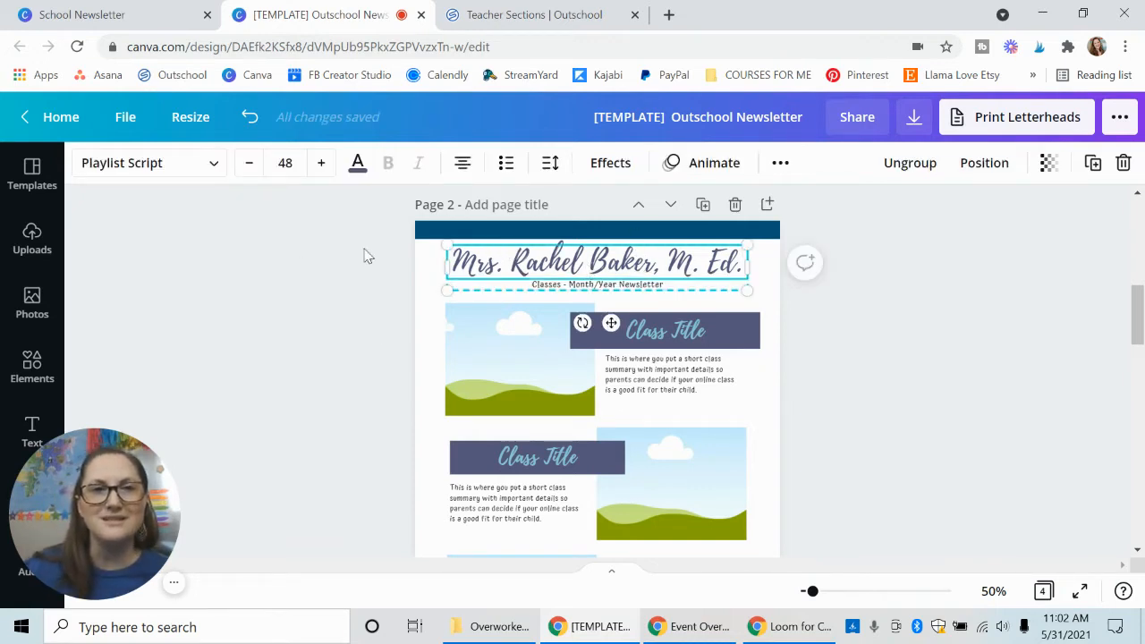
{"action": "left_click", "coordinate": [213, 165]}
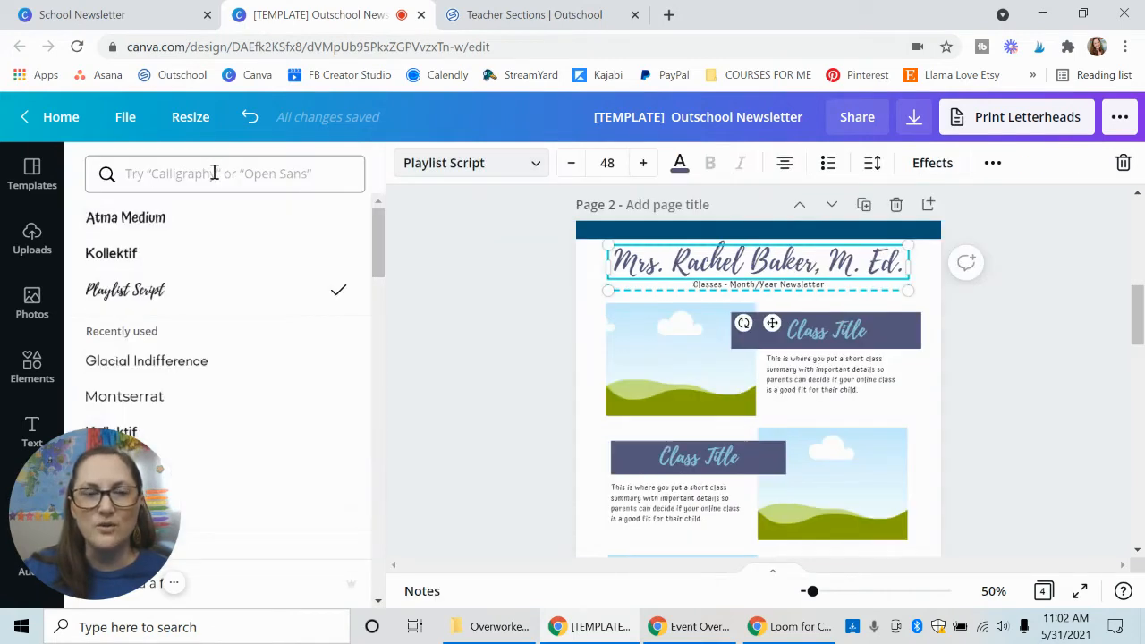
{"action": "left_click", "coordinate": [177, 257]}
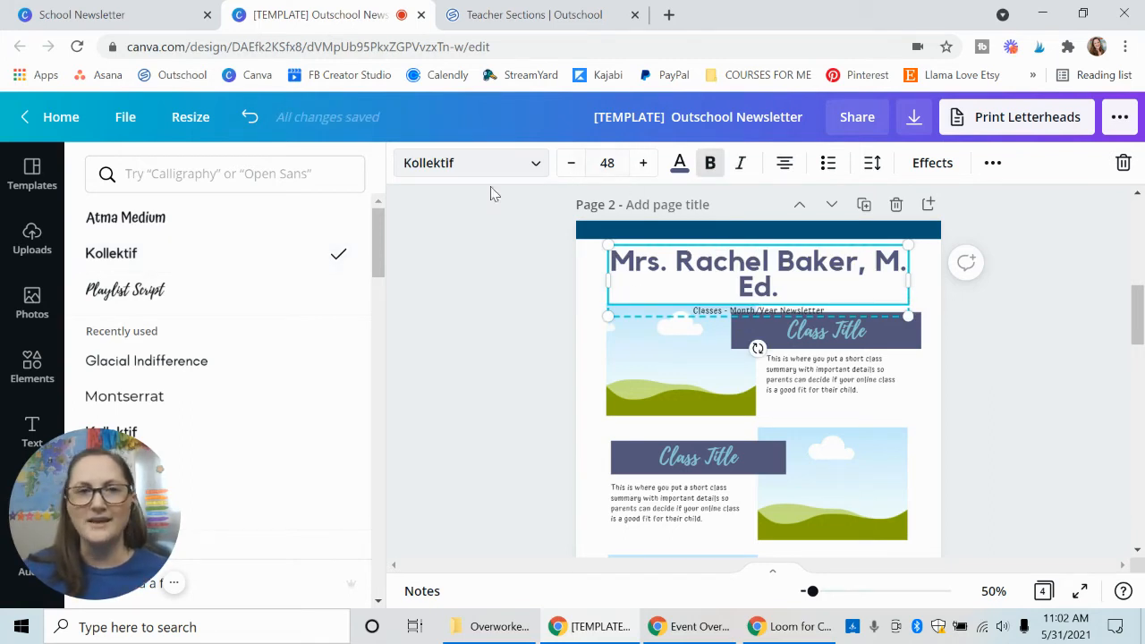
{"action": "left_click", "coordinate": [206, 358]}
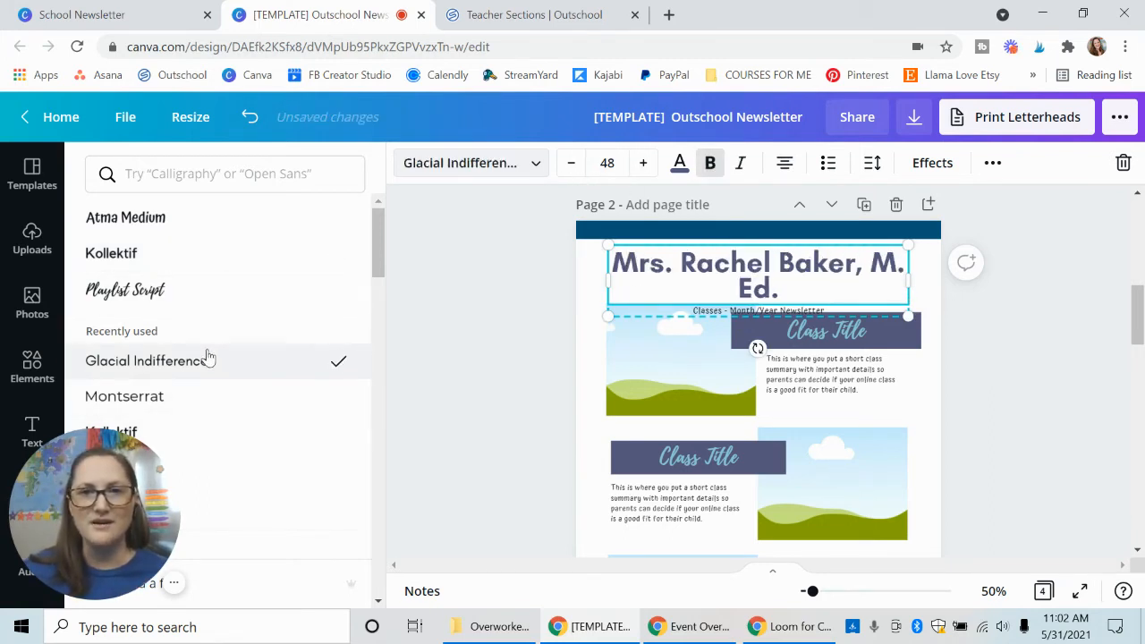
{"action": "left_click", "coordinate": [710, 164]}
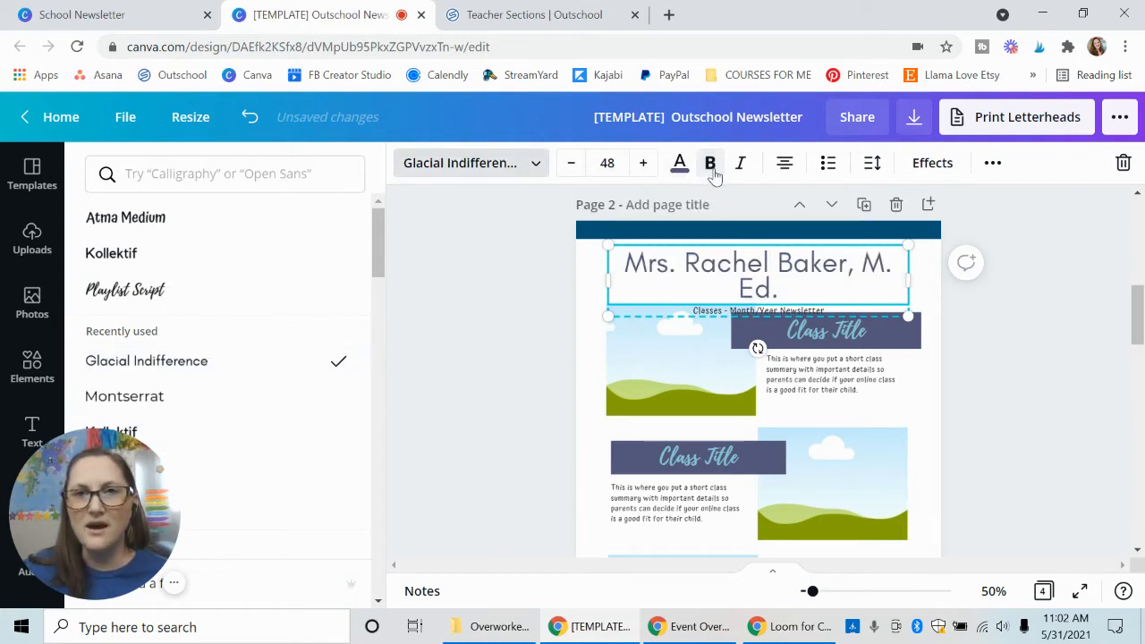
{"action": "left_click", "coordinate": [711, 172]}
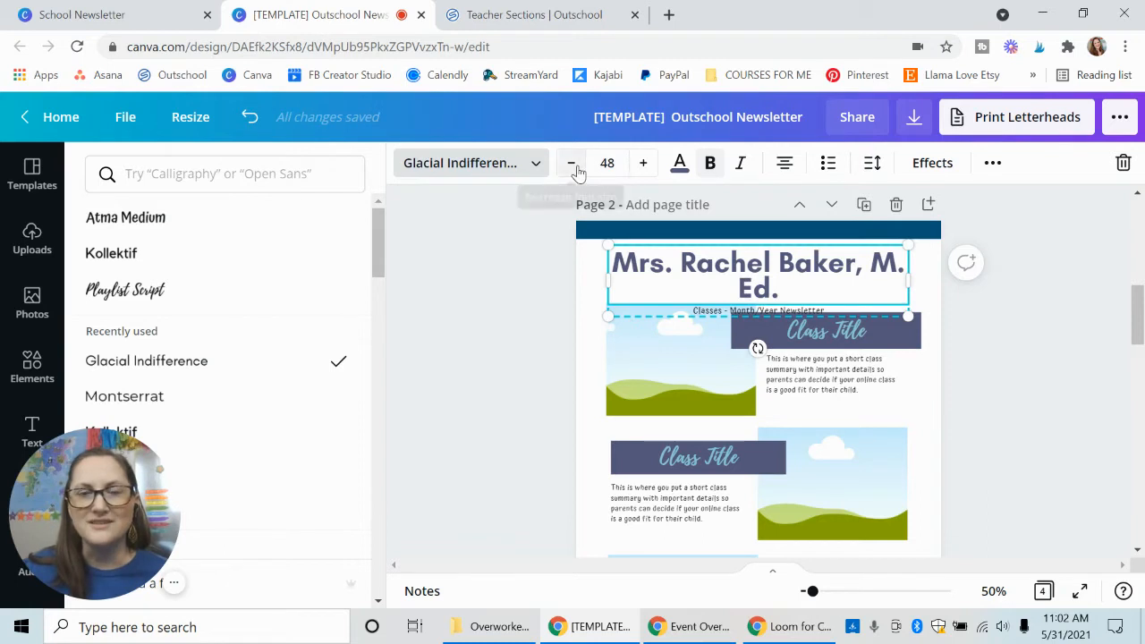
Set the font size of the page 2 name heading to 36.
{"action": "left_click", "coordinate": [572, 164]}
{"action": "left_click", "coordinate": [572, 164]}
{"action": "left_click", "coordinate": [607, 163]}
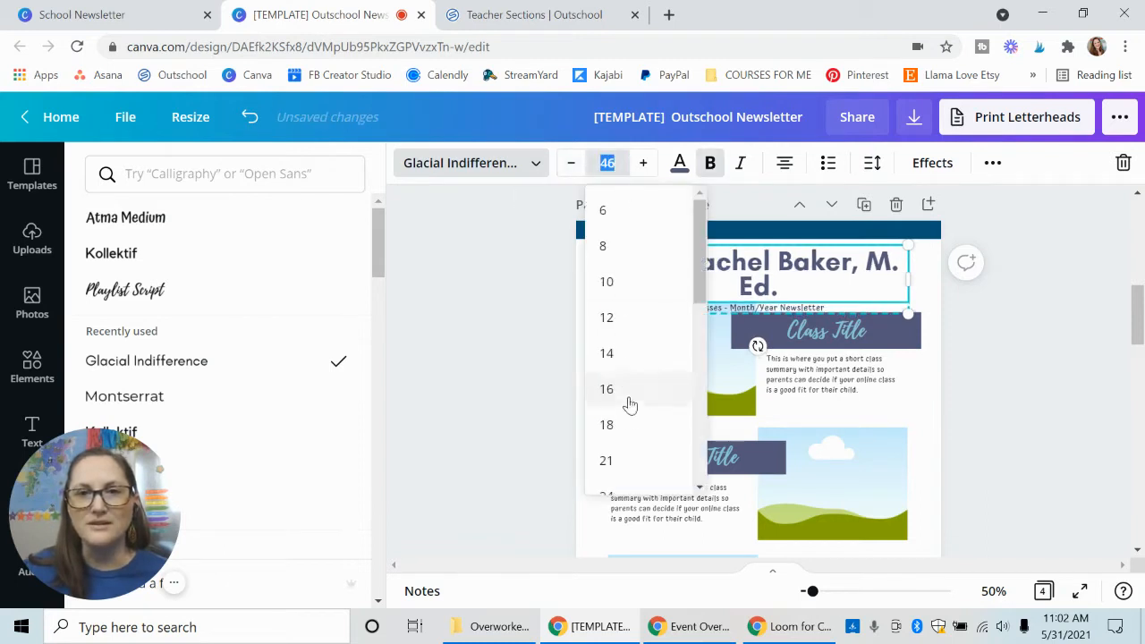
{"action": "scroll", "coordinate": [629, 405], "scroll_direction": "down", "scroll_amount": 1}
{"action": "scroll", "coordinate": [632, 407], "scroll_direction": "down", "scroll_amount": 2}
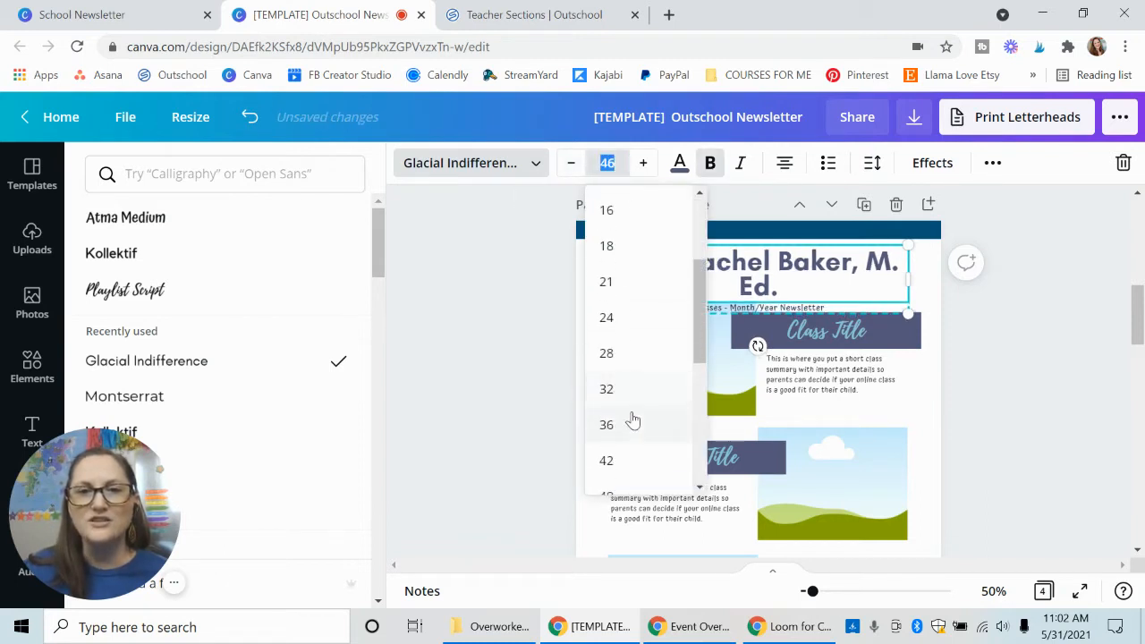
{"action": "left_click", "coordinate": [632, 422]}
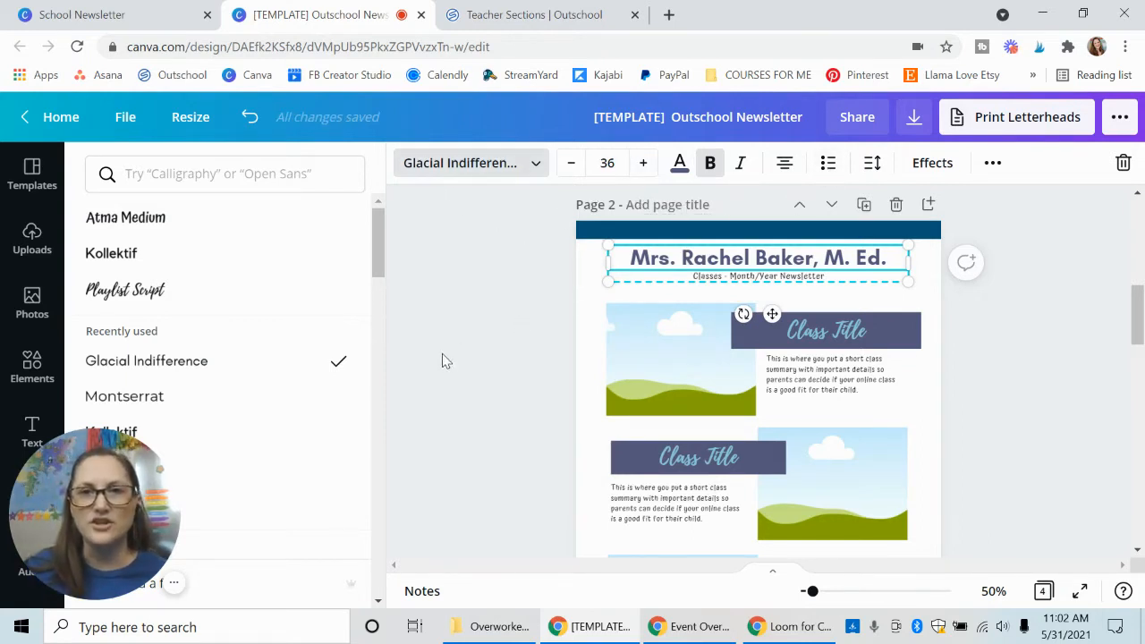
Change the text color of the page 2 name heading to Dark Gray #222222.
{"action": "left_click", "coordinate": [679, 163]}
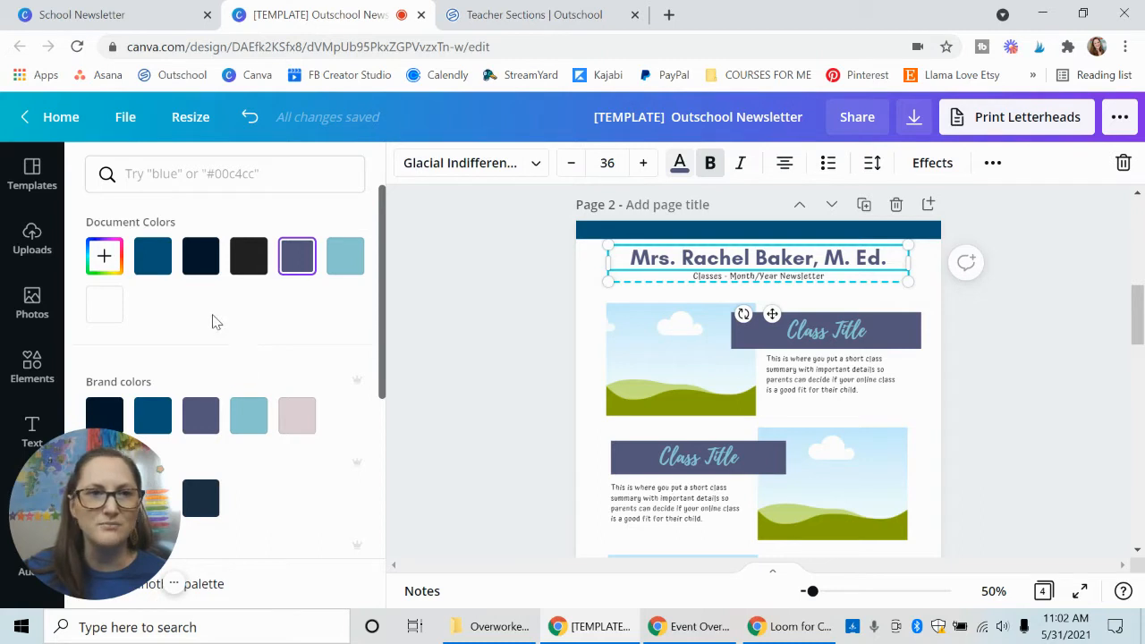
{"action": "left_click", "coordinate": [245, 269]}
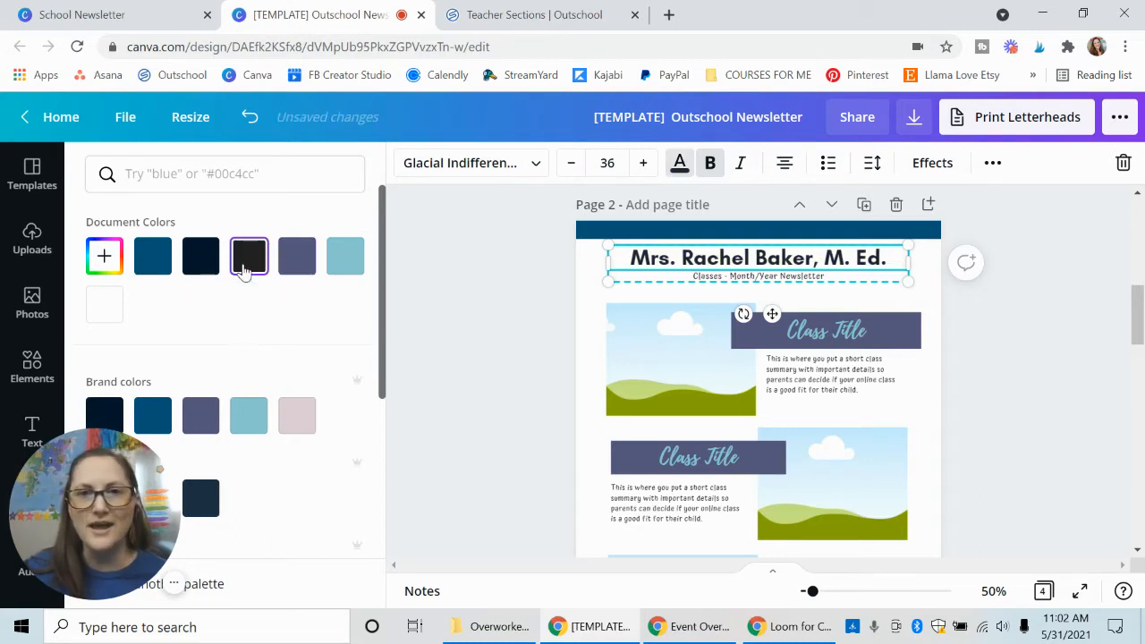
{"action": "left_click", "coordinate": [456, 327]}
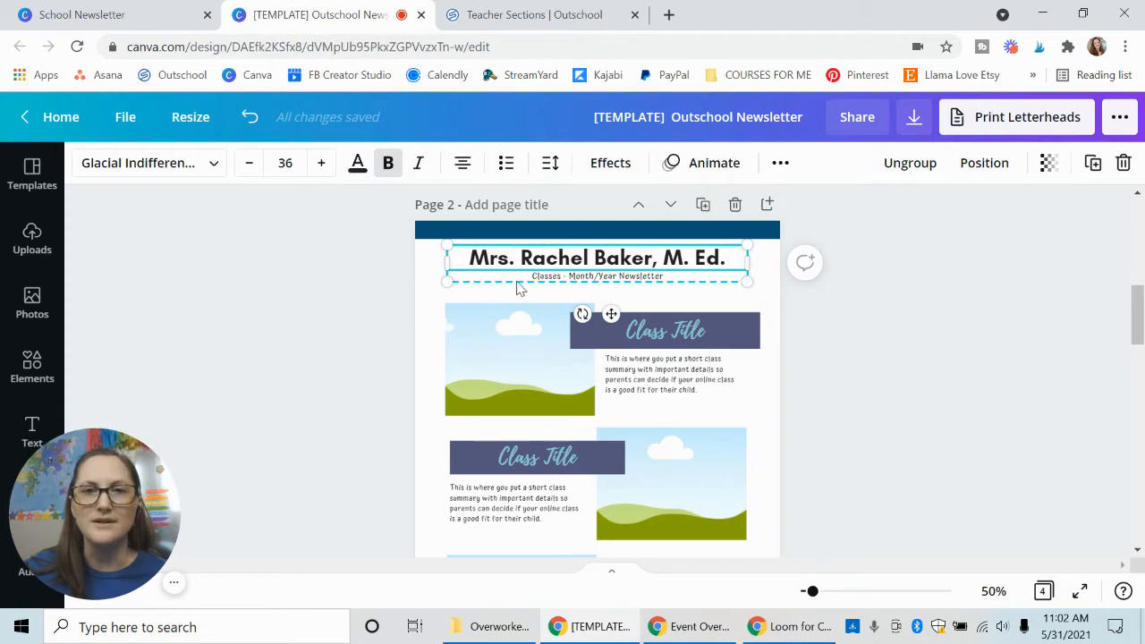
Recolor the blue bar above the page 2 heading to Dark Gray #222222.
{"action": "left_click", "coordinate": [533, 231]}
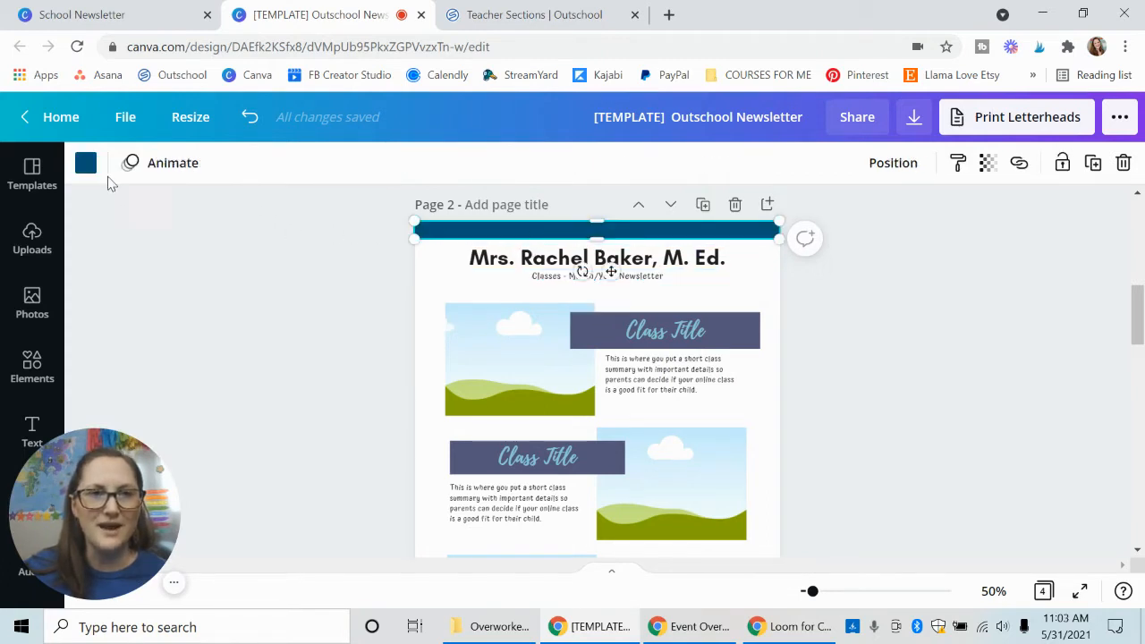
{"action": "left_click", "coordinate": [87, 166]}
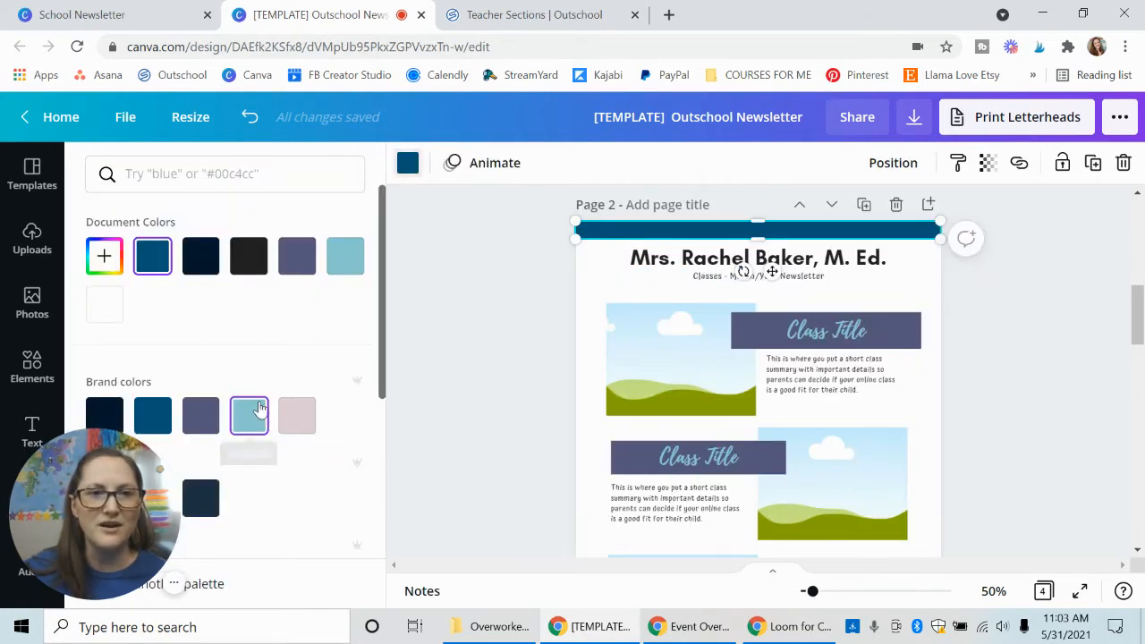
{"action": "left_click", "coordinate": [251, 270]}
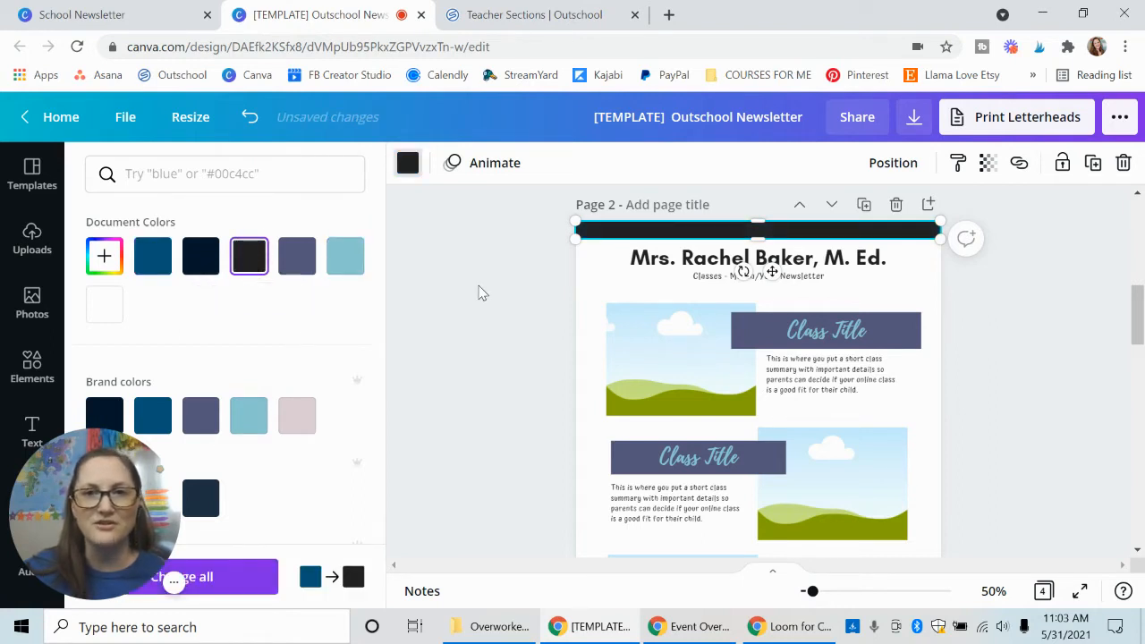
{"action": "left_click", "coordinate": [478, 293]}
{"action": "left_click", "coordinate": [391, 308]}
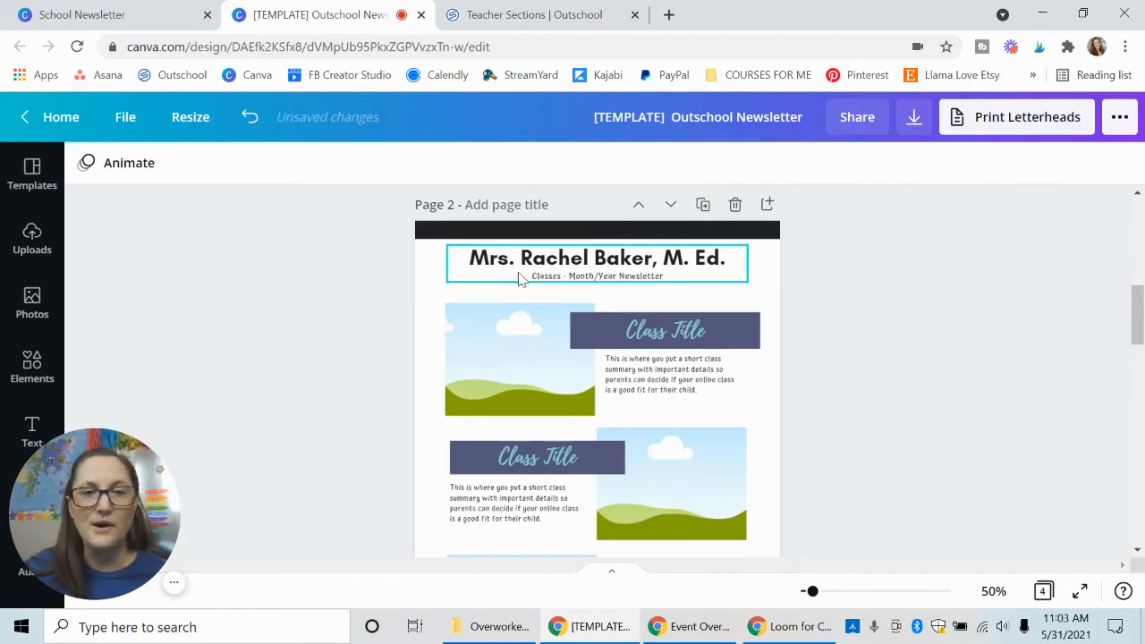
Change the page 2 subtitle to read "Online Classes - July Newsletter".
{"action": "left_click", "coordinate": [553, 279]}
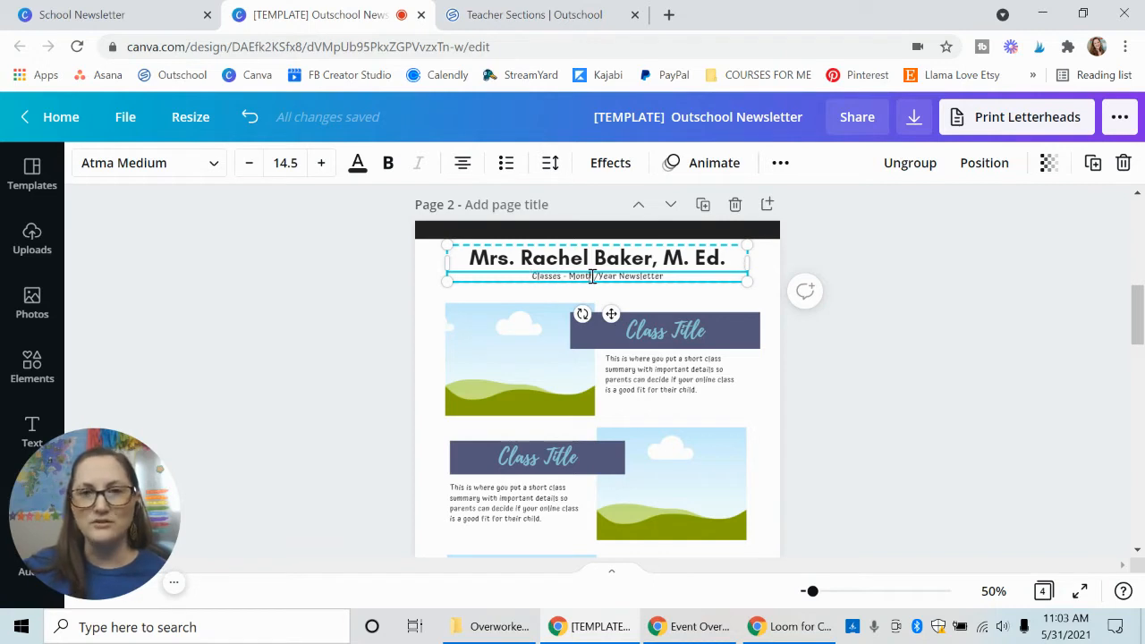
{"action": "left_click_drag", "start_coordinate": [616, 277], "coordinate": [571, 279]}
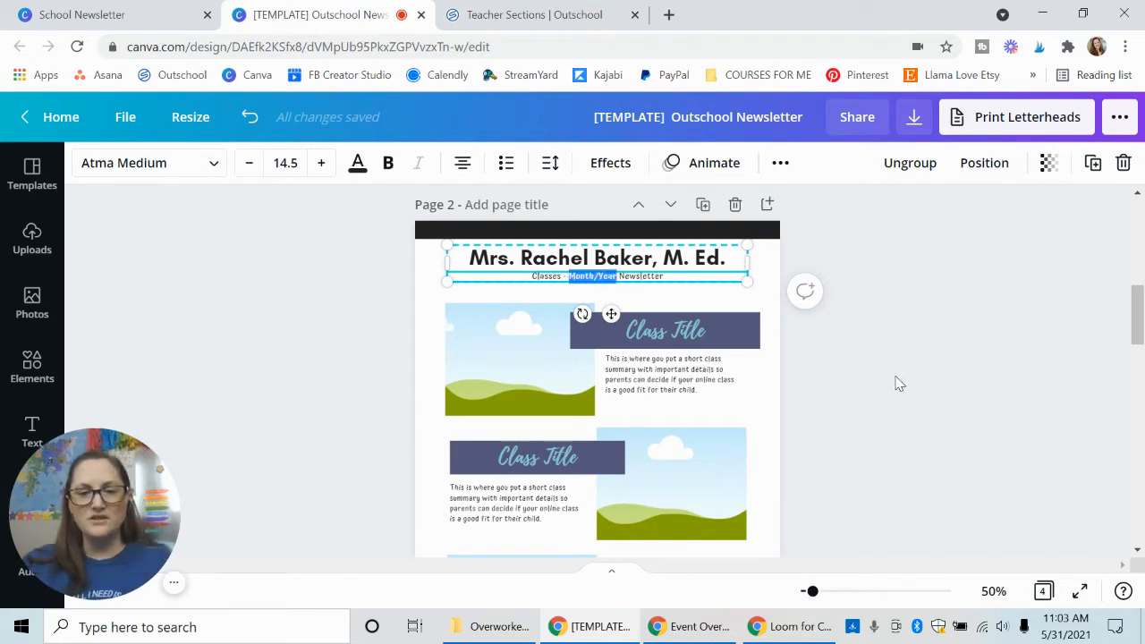
{"action": "type", "text": "July"}
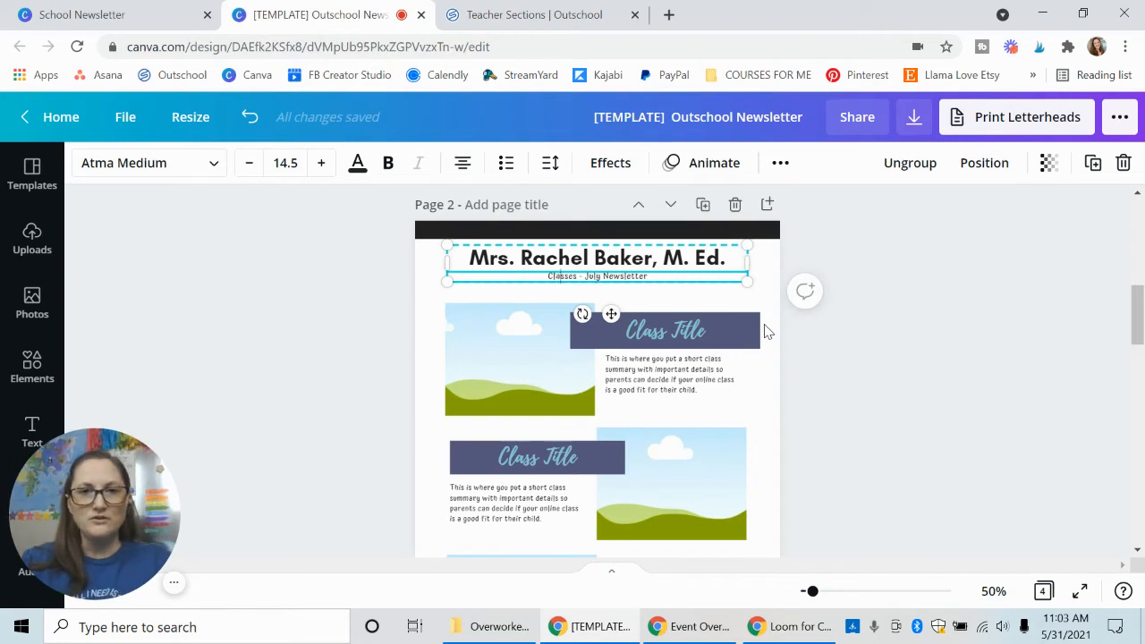
{"action": "type", "text": "Online"}
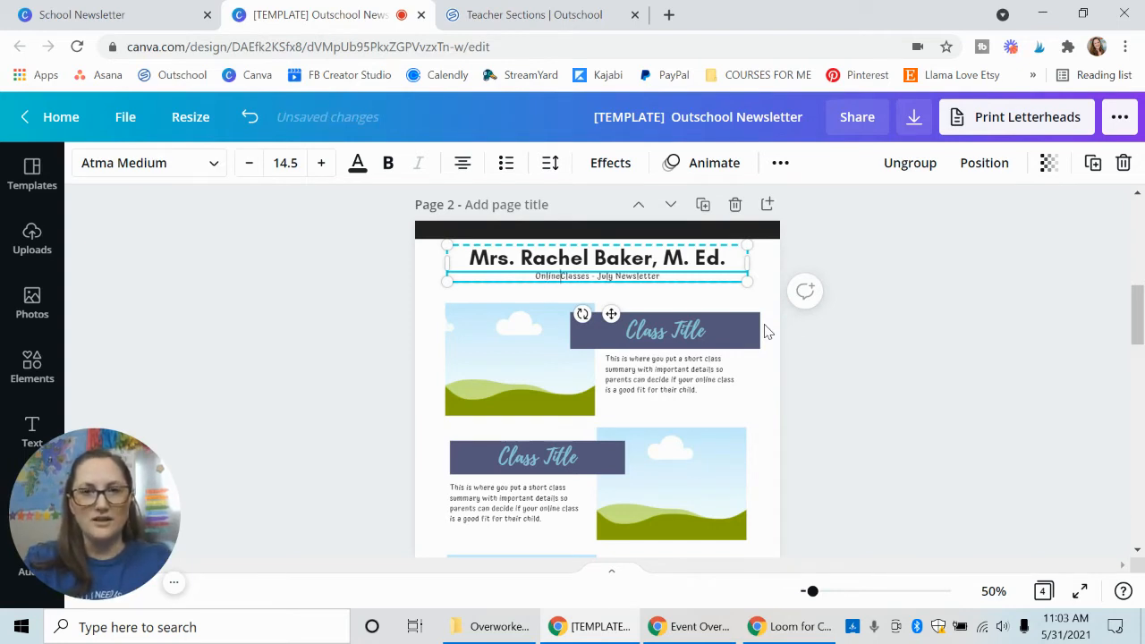
{"action": "left_click", "coordinate": [848, 370]}
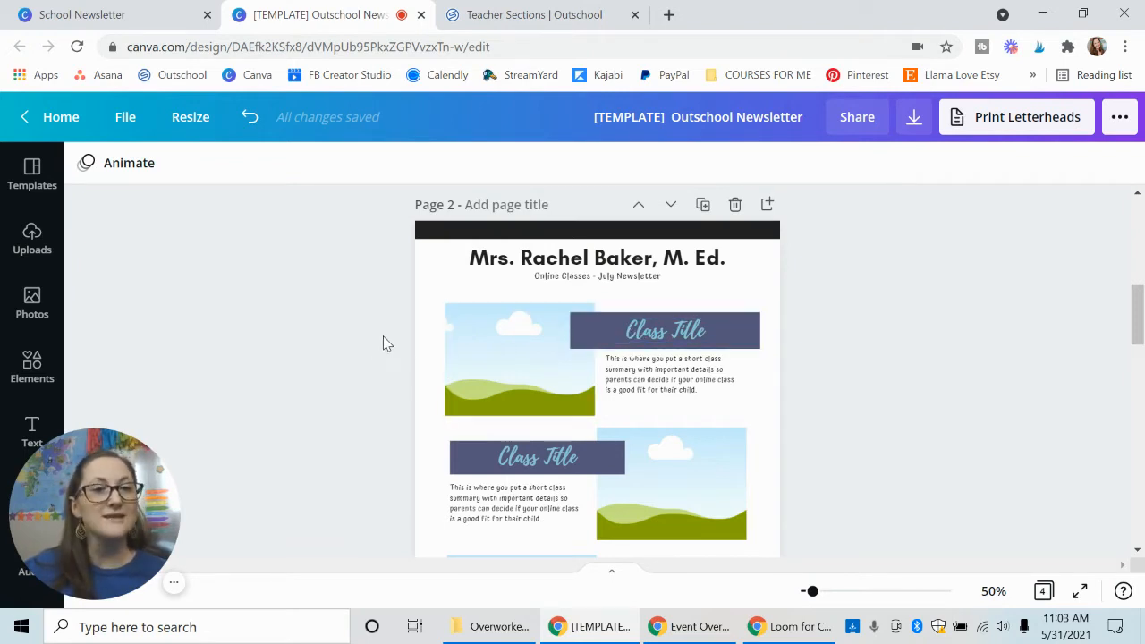
Switch to the Outschool Teacher Sections page and open the public listing of the Jul 6 - Jul 8 Fancy Nancy Camp section.
{"action": "left_click", "coordinate": [507, 16]}
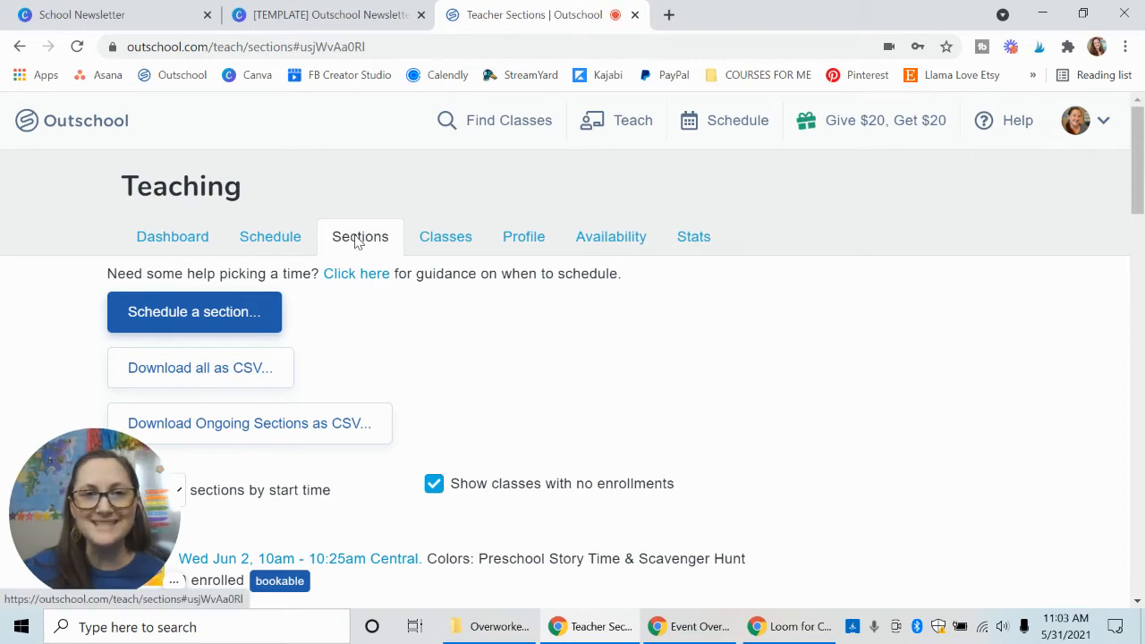
{"action": "scroll", "coordinate": [715, 361], "scroll_direction": "down", "scroll_amount": 4}
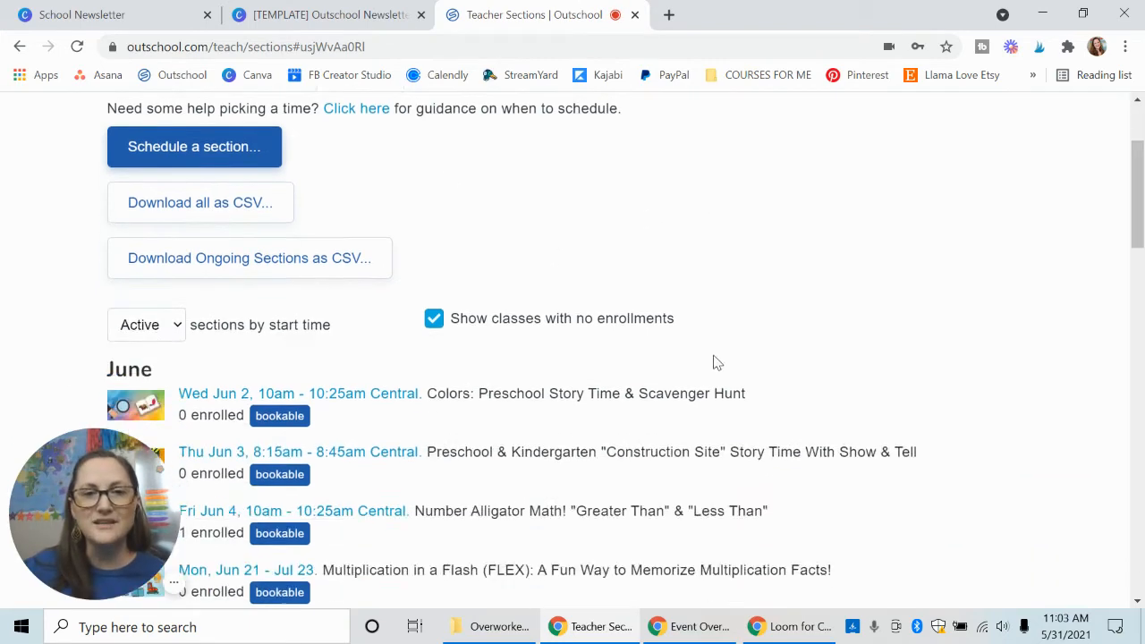
{"action": "scroll", "coordinate": [725, 369], "scroll_direction": "down", "scroll_amount": 9}
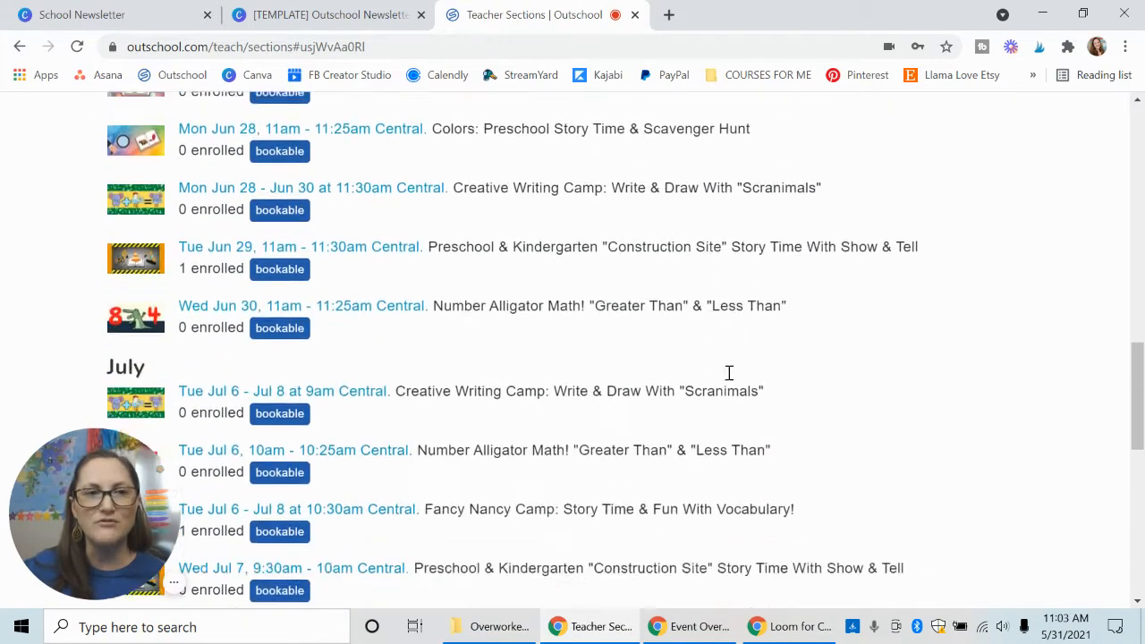
{"action": "scroll", "coordinate": [729, 375], "scroll_direction": "down", "scroll_amount": 2}
{"action": "scroll", "coordinate": [641, 348], "scroll_direction": "up", "scroll_amount": 1}
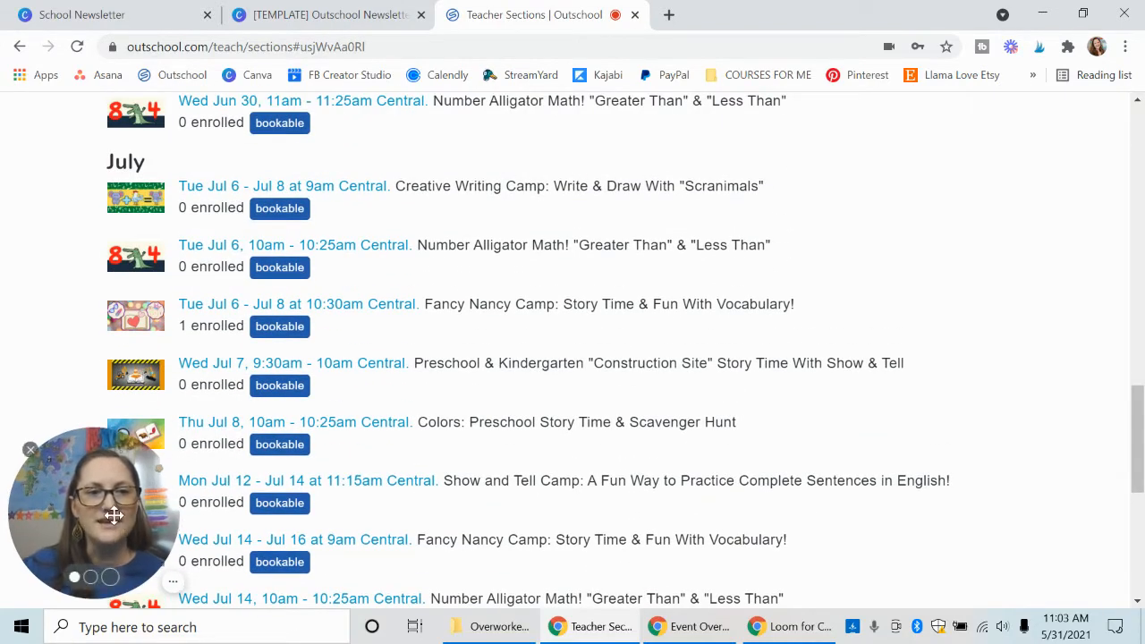
{"action": "left_click_drag", "start_coordinate": [110, 514], "coordinate": [624, 421]}
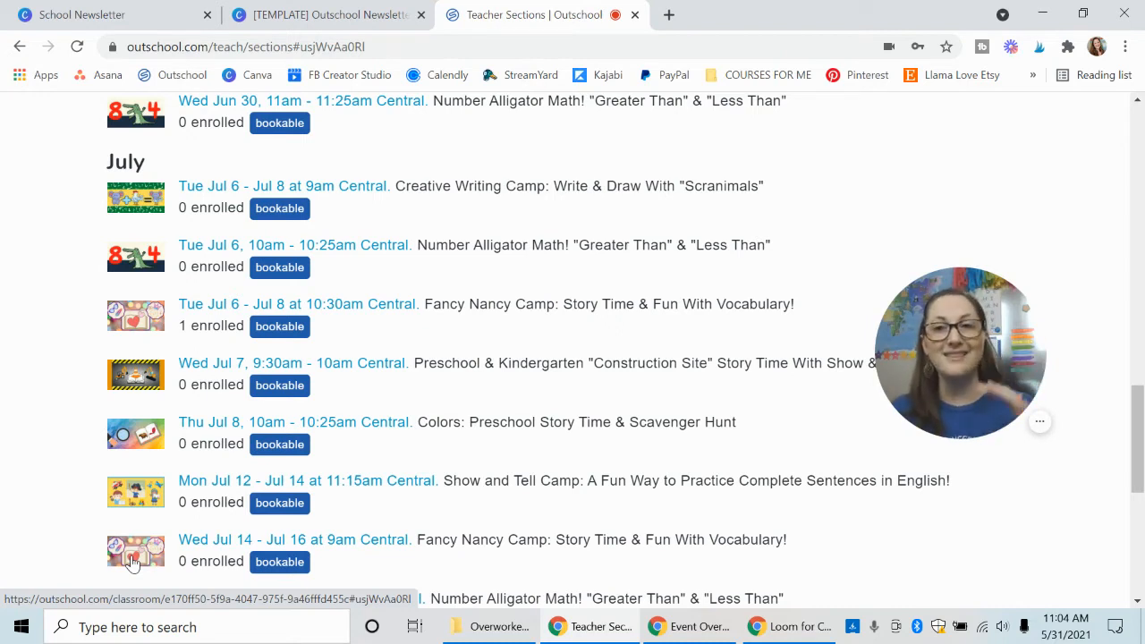
{"action": "left_click", "coordinate": [128, 320]}
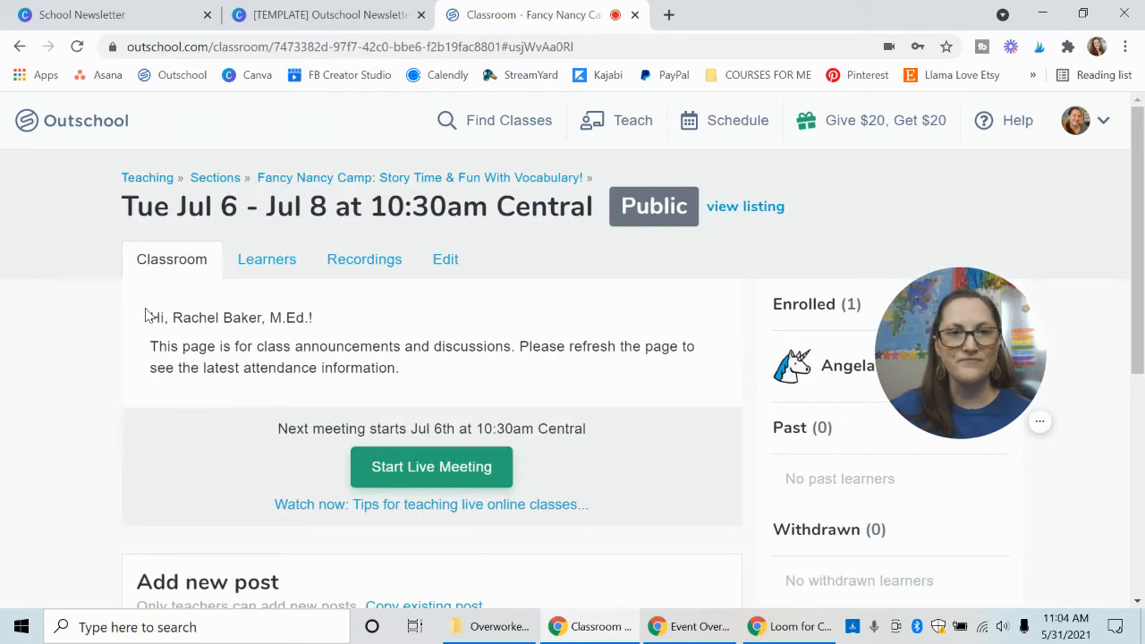
{"action": "left_click", "coordinate": [726, 211]}
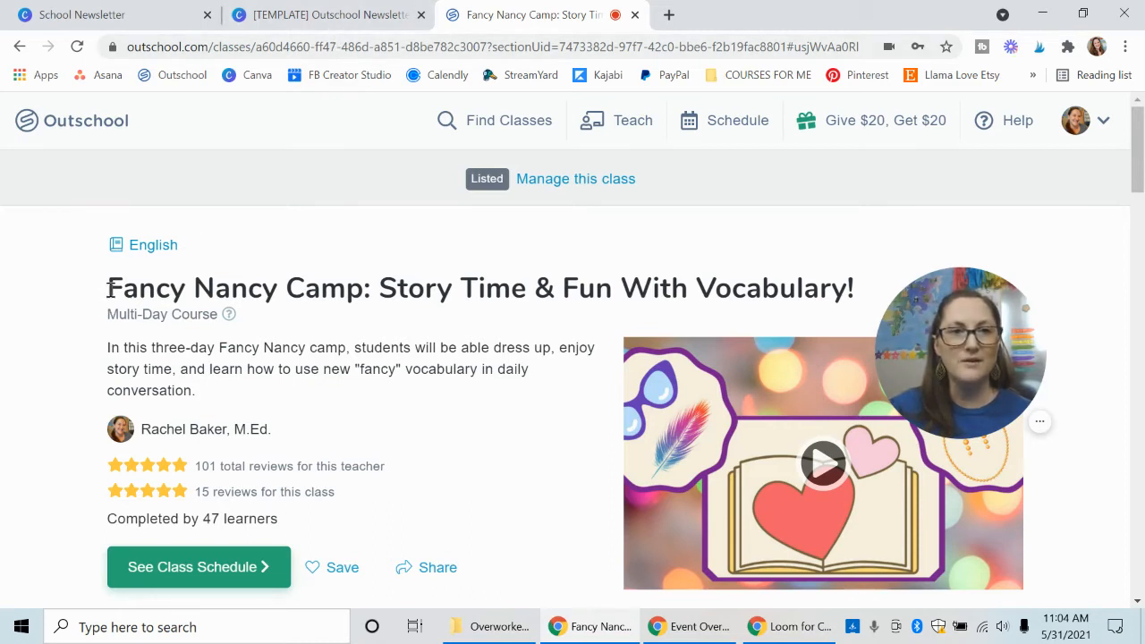
Copy "Fancy Nancy Camp" from the Outschool listing title and replace the first "Class Title" on page 2 of the Canva newsletter with it.
{"action": "left_click_drag", "start_coordinate": [110, 288], "coordinate": [361, 282]}
{"action": "key", "text": "ctrl+c"}
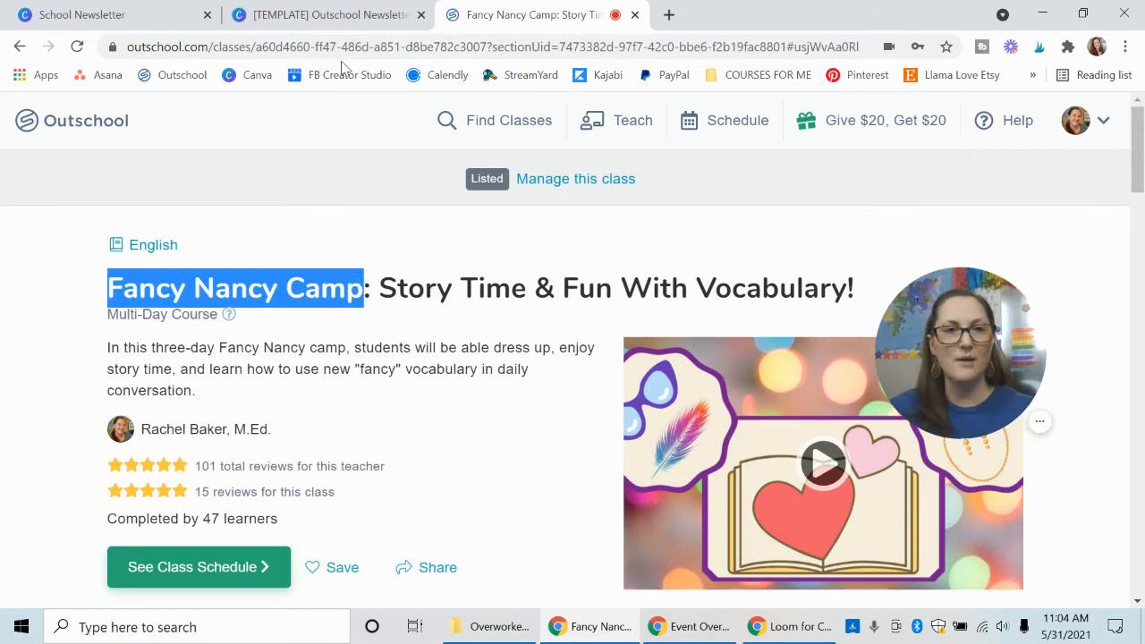
{"action": "left_click", "coordinate": [373, 18]}
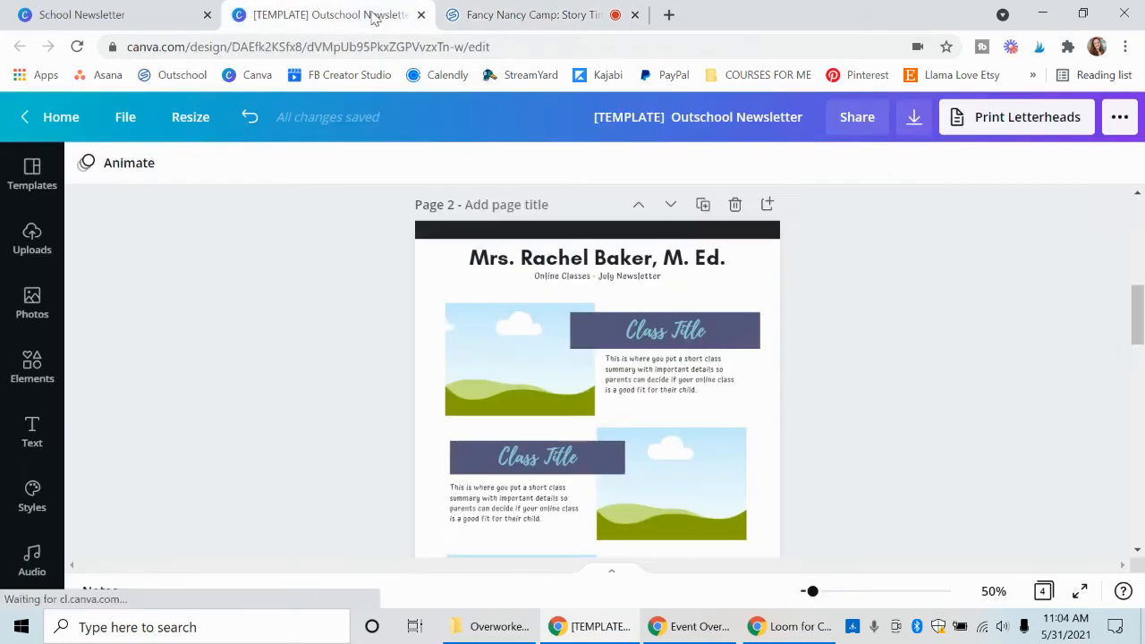
{"action": "left_click", "coordinate": [664, 336]}
{"action": "key", "text": "ctrl+a"}
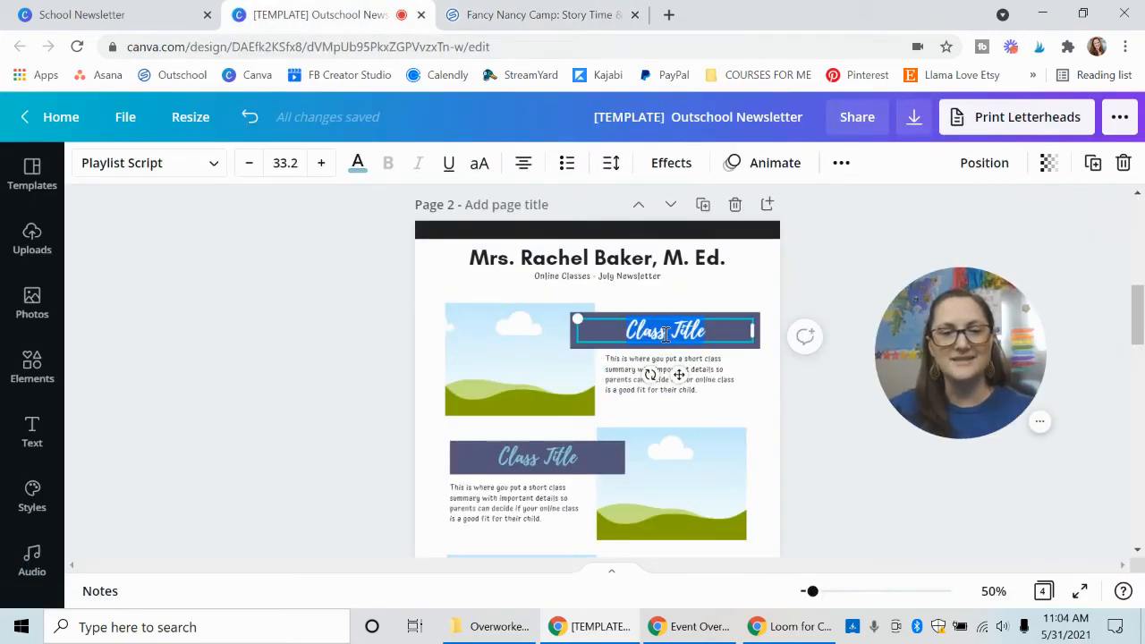
{"action": "key", "text": "ctrl+v"}
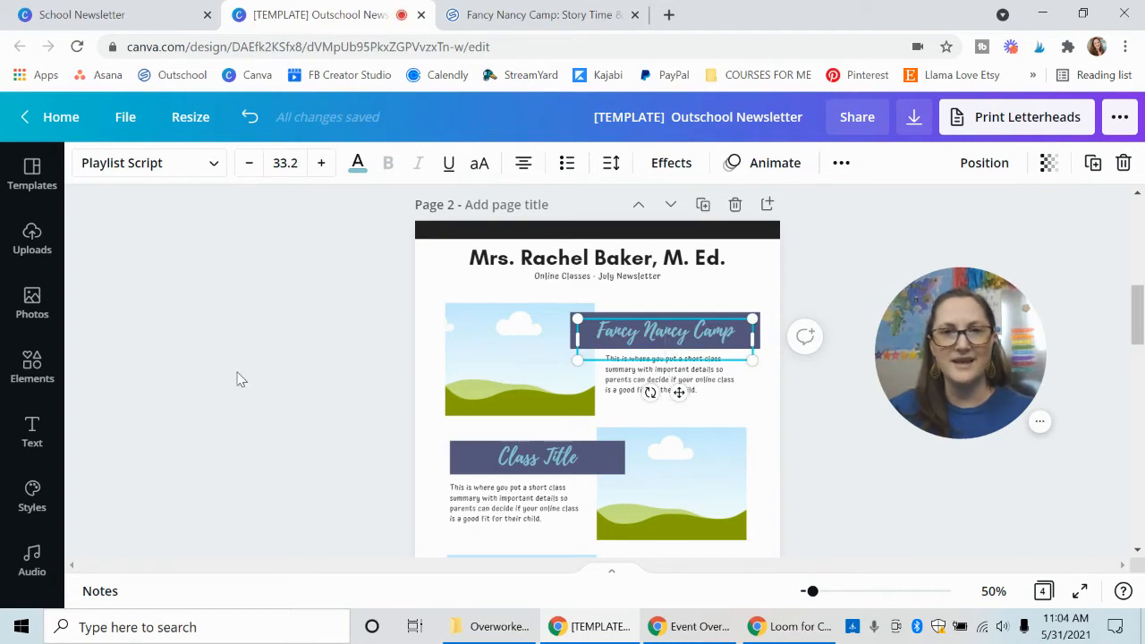
{"action": "left_click", "coordinate": [239, 380]}
{"action": "left_click", "coordinate": [649, 338]}
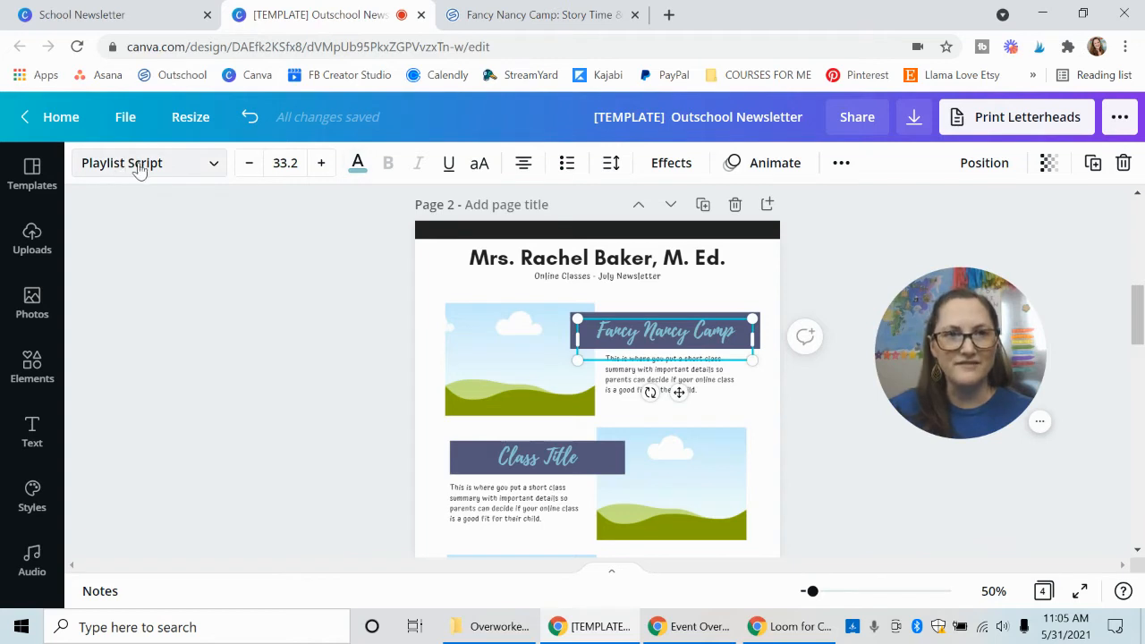
{"action": "left_click", "coordinate": [305, 306]}
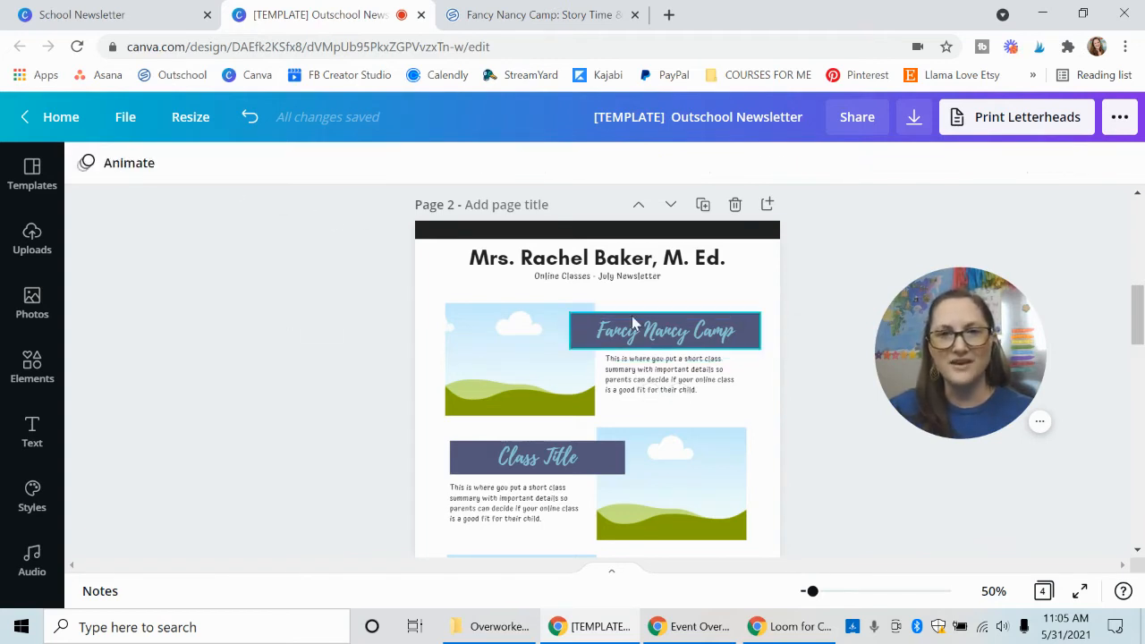
{"action": "left_click", "coordinate": [574, 316]}
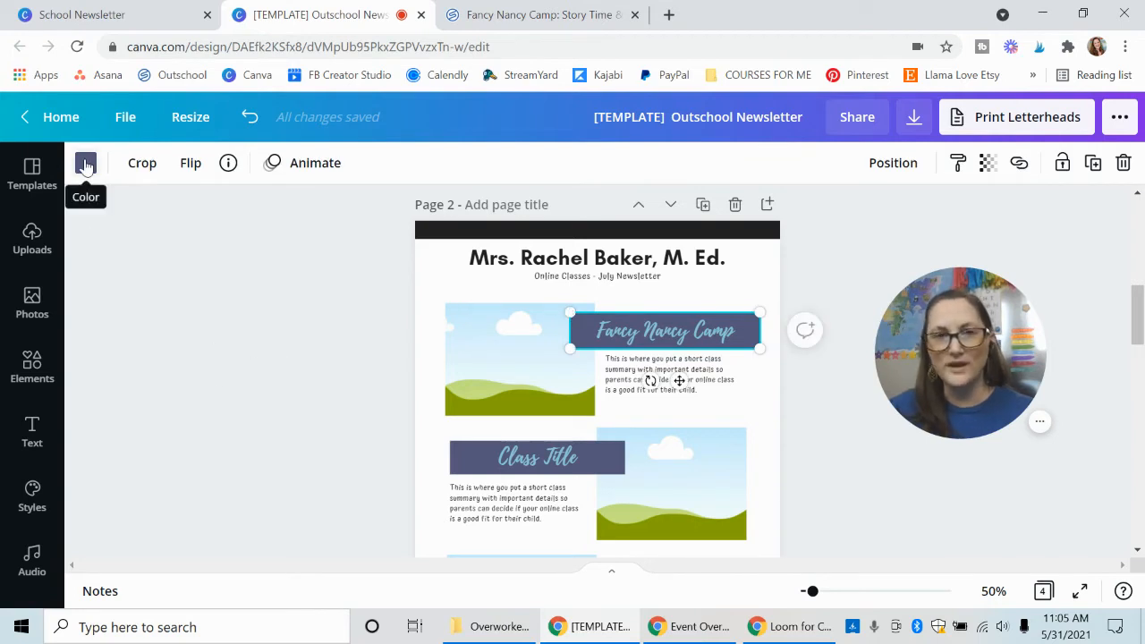
{"action": "left_click", "coordinate": [310, 411]}
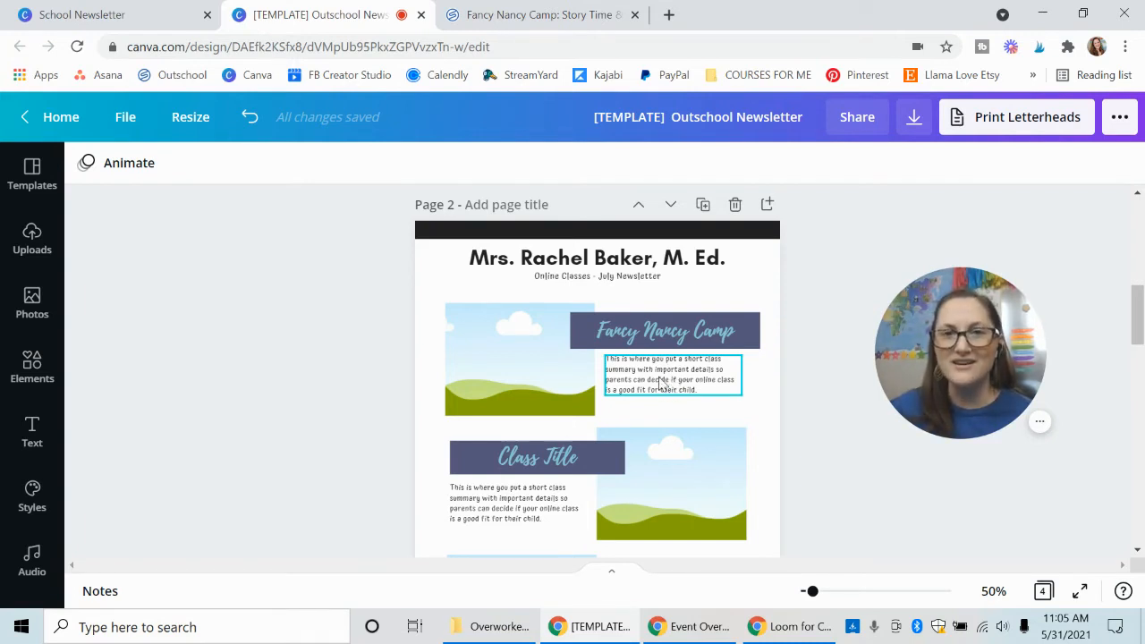
Replace the summary text under the Fancy Nancy Camp banner with the short class description copied from its Outschool listing.
{"action": "left_click", "coordinate": [534, 15]}
{"action": "left_click", "coordinate": [108, 356]}
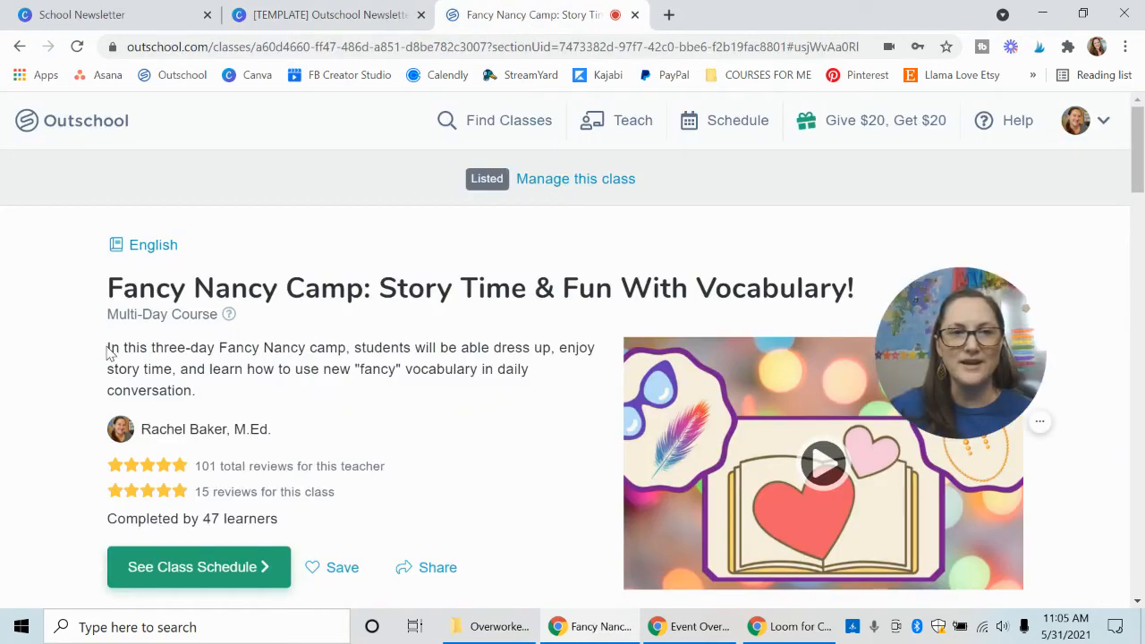
{"action": "triple_click", "coordinate": [107, 353]}
{"action": "left_click", "coordinate": [199, 397]}
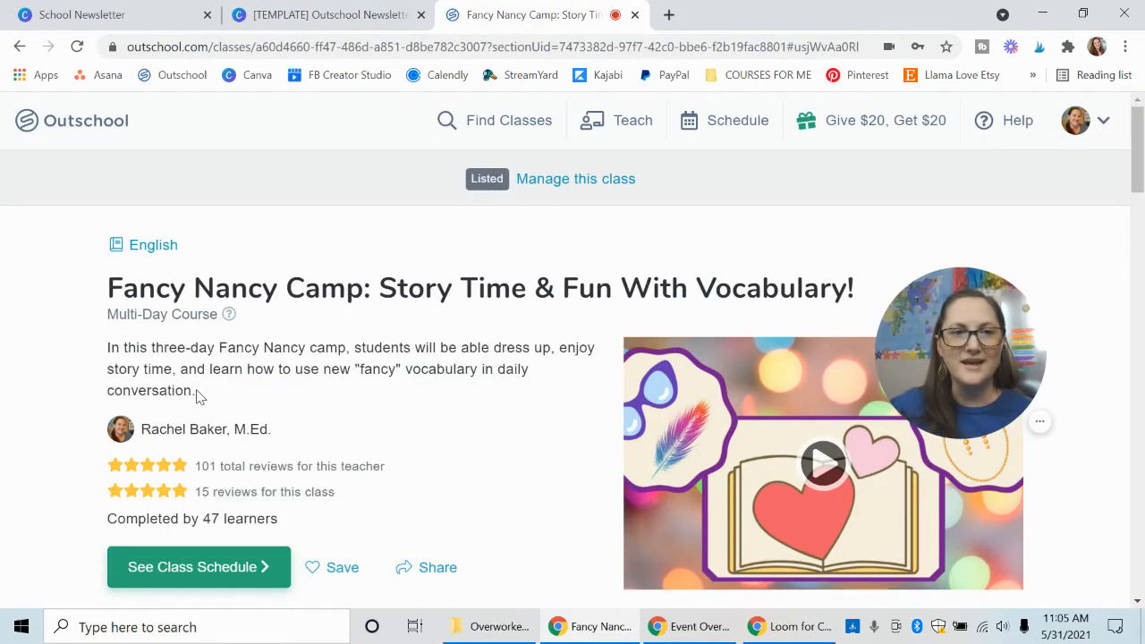
{"action": "left_click_drag", "start_coordinate": [198, 396], "coordinate": [107, 354]}
{"action": "key", "text": "ctrl+c"}
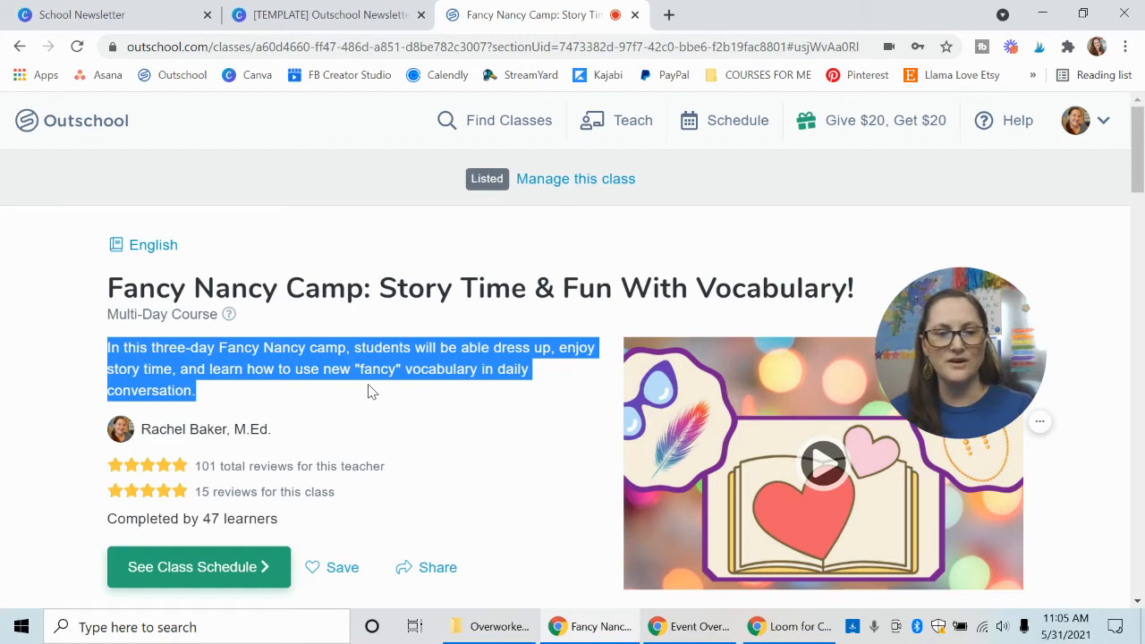
{"action": "left_click", "coordinate": [348, 20]}
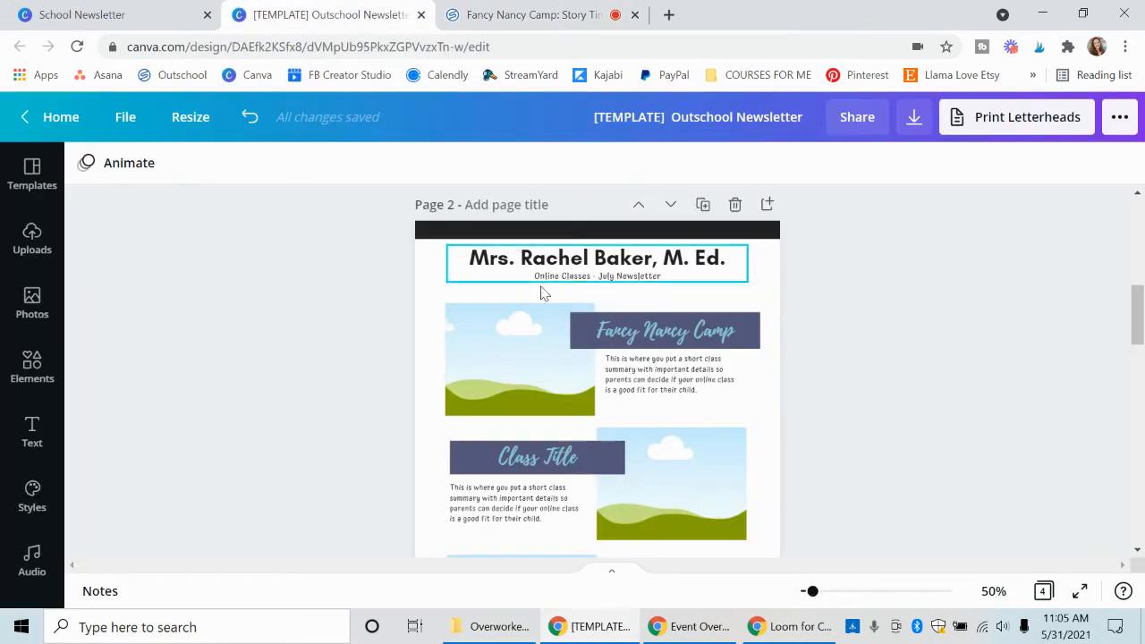
{"action": "double_click", "coordinate": [668, 376]}
{"action": "key", "text": "ctrl+v"}
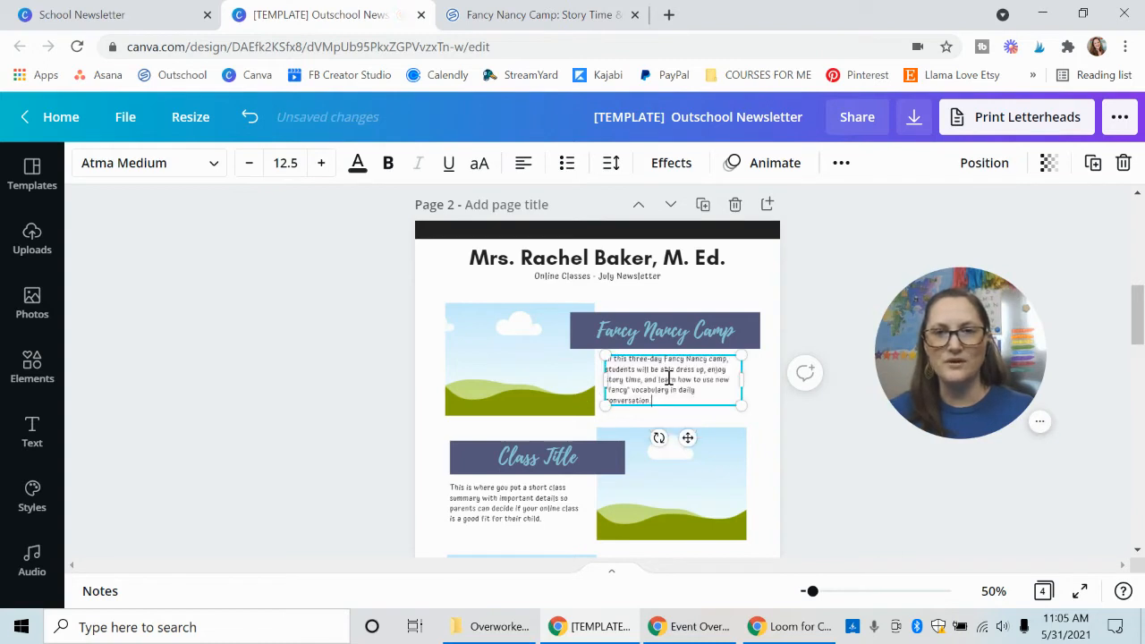
Bring up the uploaded images for the picture frame beside Fancy Nancy Camp, and check the class picture on its Outschool listing.
{"action": "left_click", "coordinate": [812, 284]}
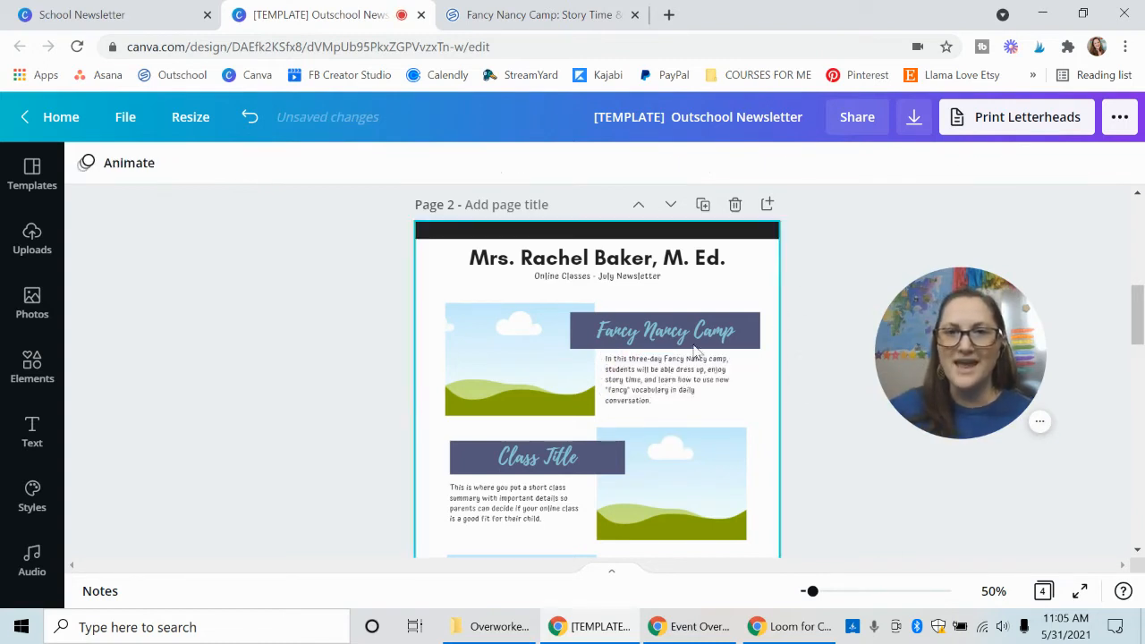
{"action": "left_click", "coordinate": [513, 366]}
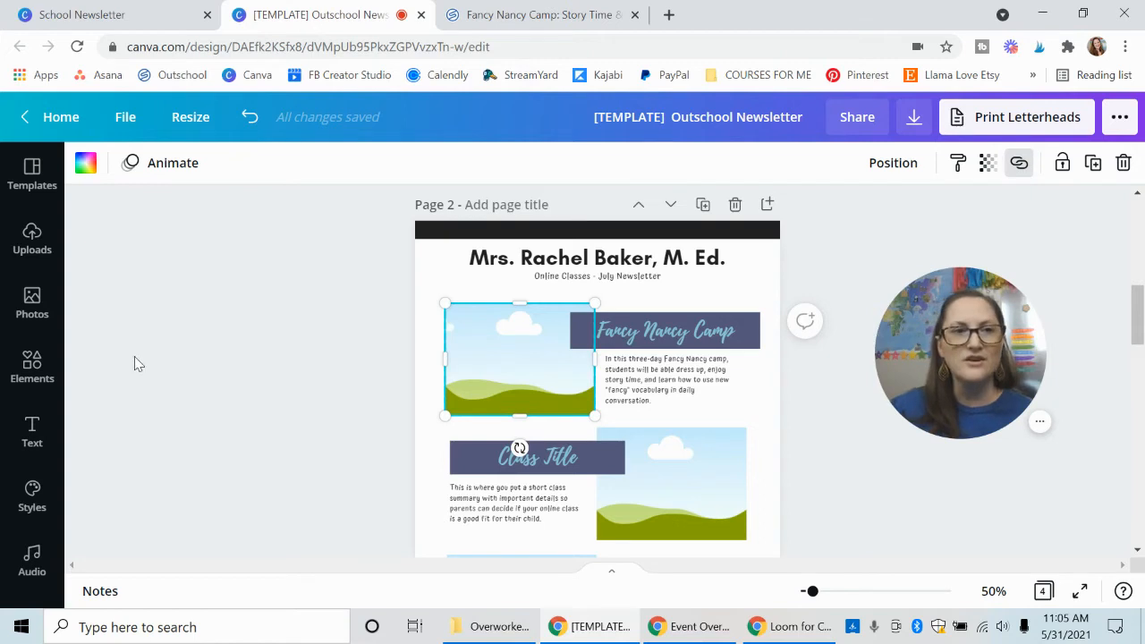
{"action": "left_click", "coordinate": [26, 247]}
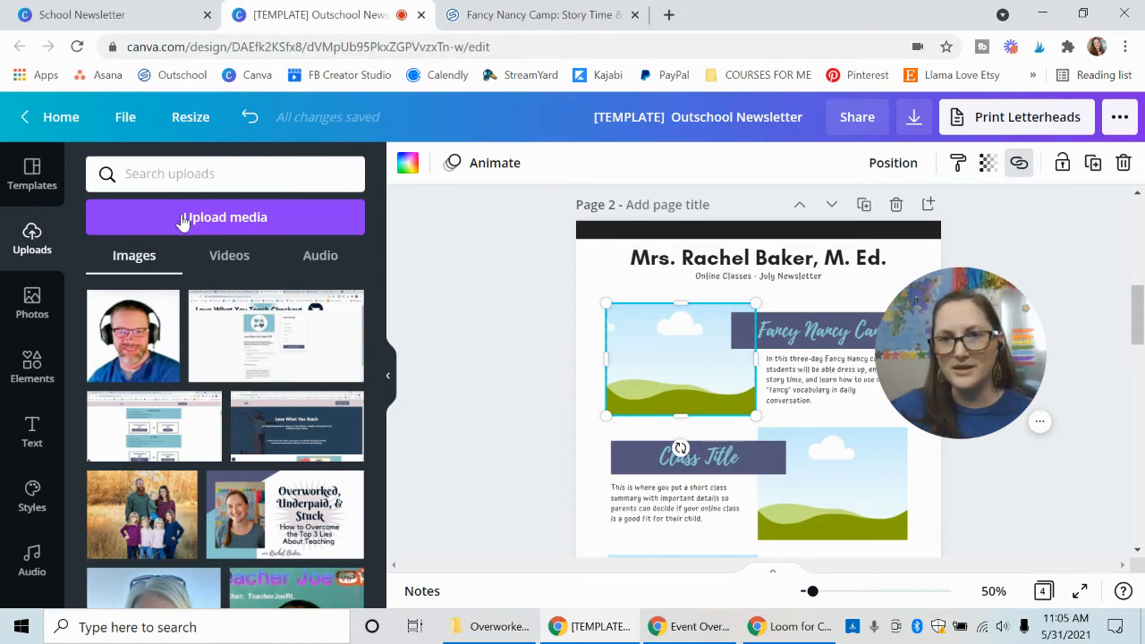
{"action": "left_click", "coordinate": [563, 18]}
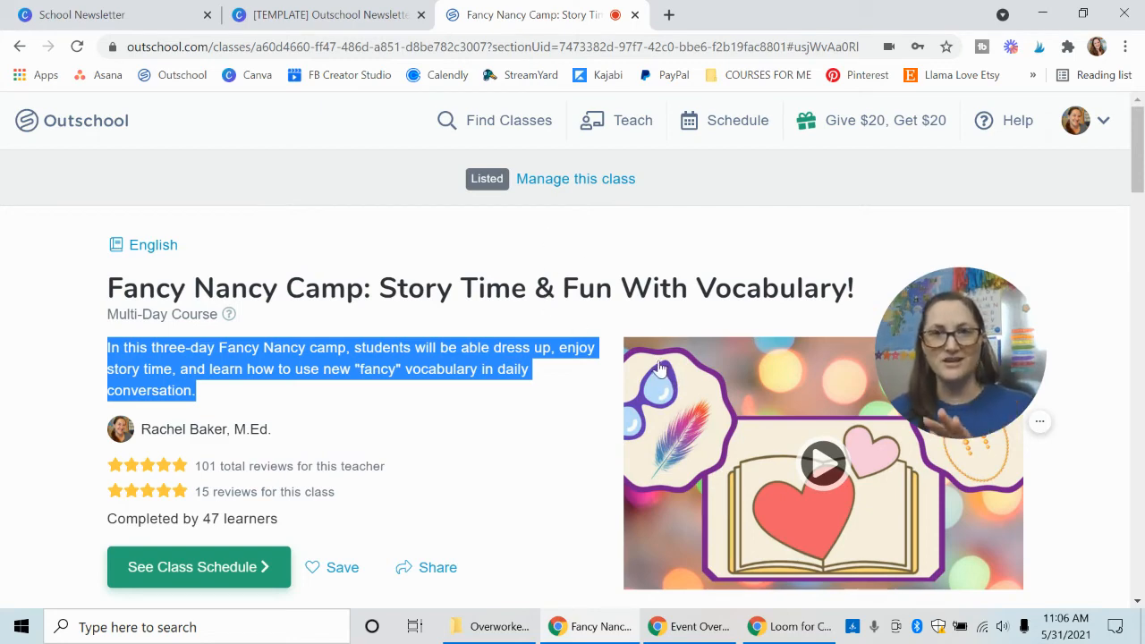
{"action": "left_click", "coordinate": [360, 24]}
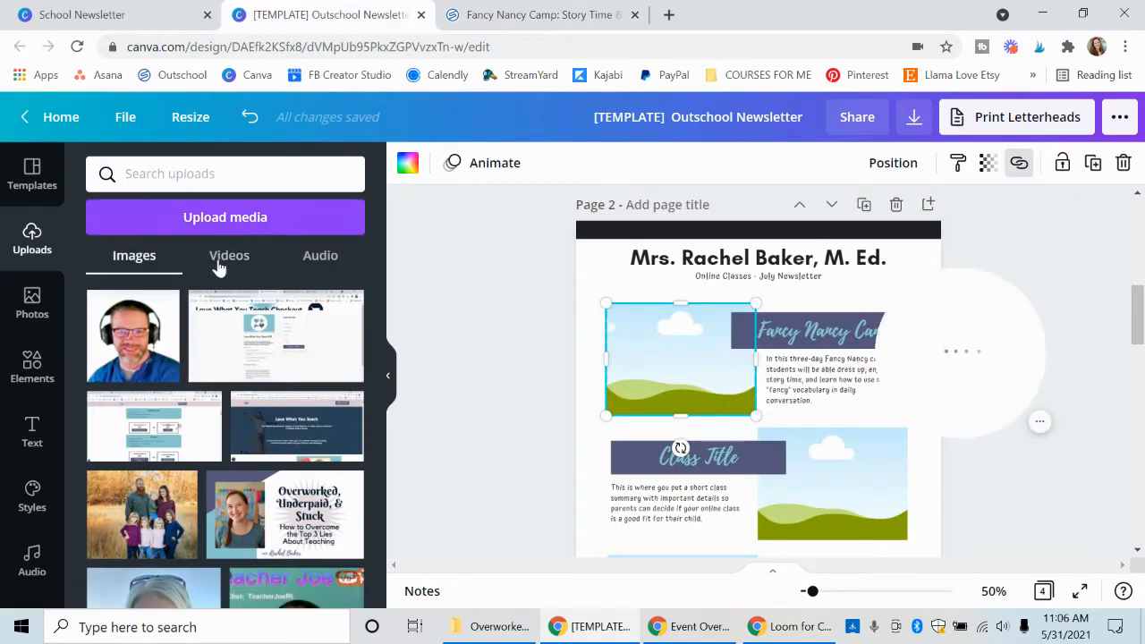
Find the uploaded Fancy Nancy book-and-heart picture and place it in the frame beside the Fancy Nancy Camp banner.
{"action": "scroll", "coordinate": [259, 363], "scroll_direction": "down", "scroll_amount": 3}
{"action": "scroll", "coordinate": [260, 362], "scroll_direction": "down", "scroll_amount": 15}
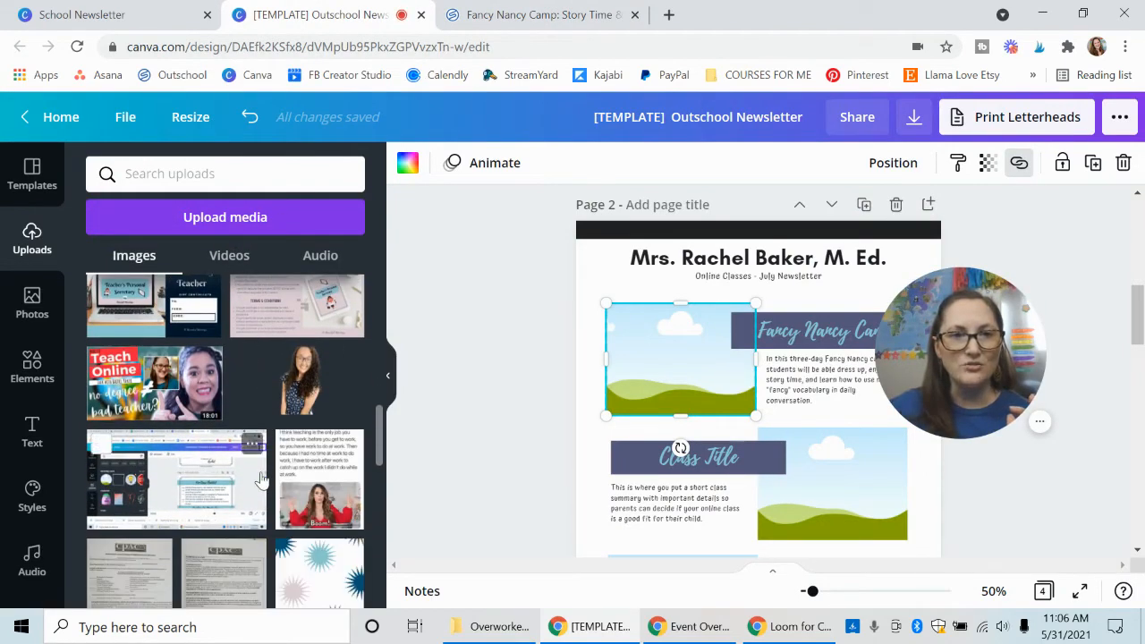
{"action": "scroll", "coordinate": [255, 488], "scroll_direction": "down", "scroll_amount": 10}
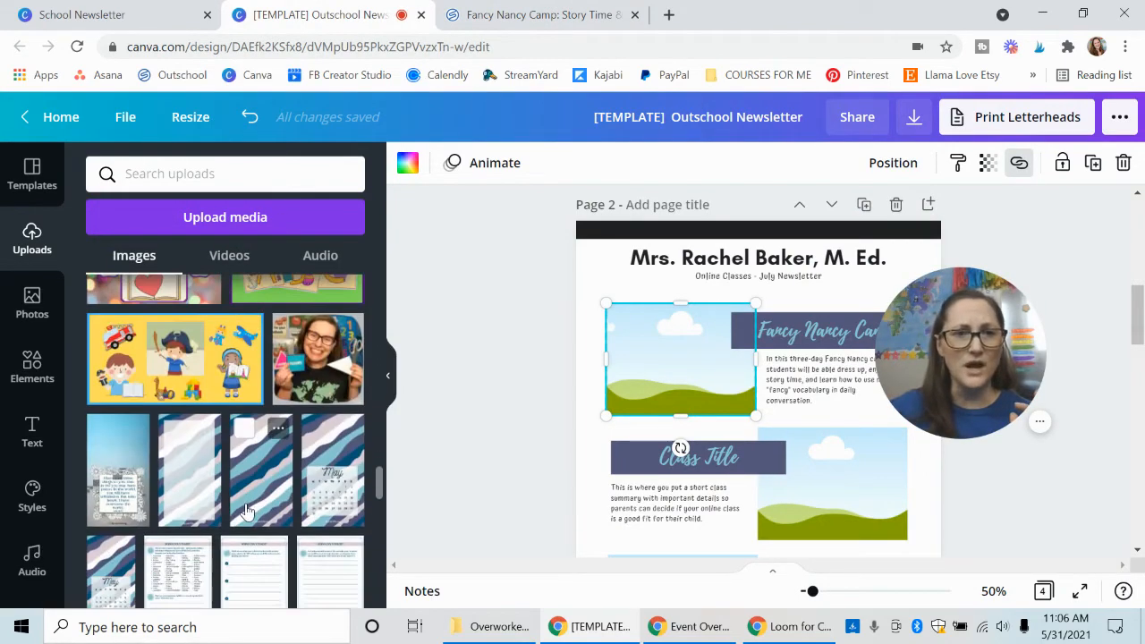
{"action": "scroll", "coordinate": [247, 510], "scroll_direction": "down", "scroll_amount": 10}
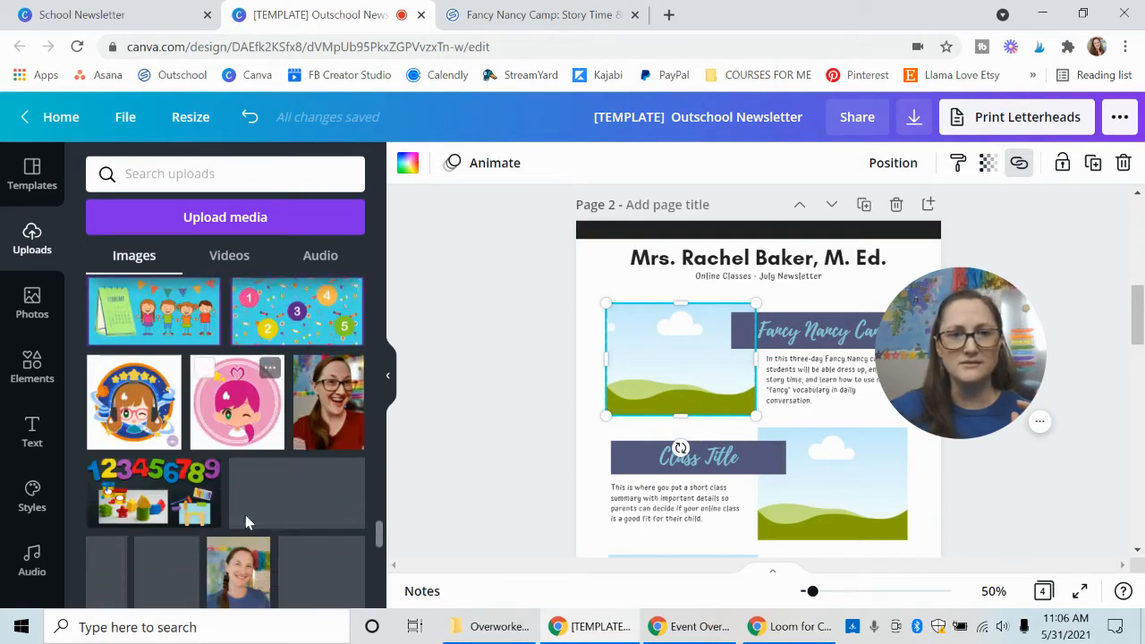
{"action": "scroll", "coordinate": [247, 523], "scroll_direction": "down", "scroll_amount": 10}
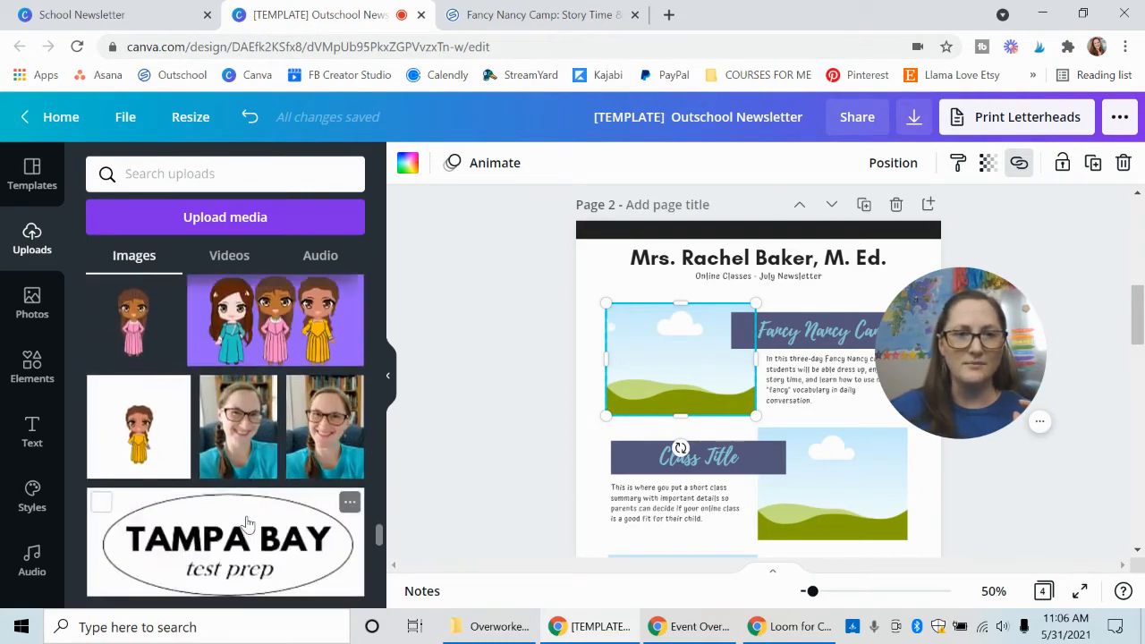
{"action": "scroll", "coordinate": [241, 519], "scroll_direction": "down", "scroll_amount": 10}
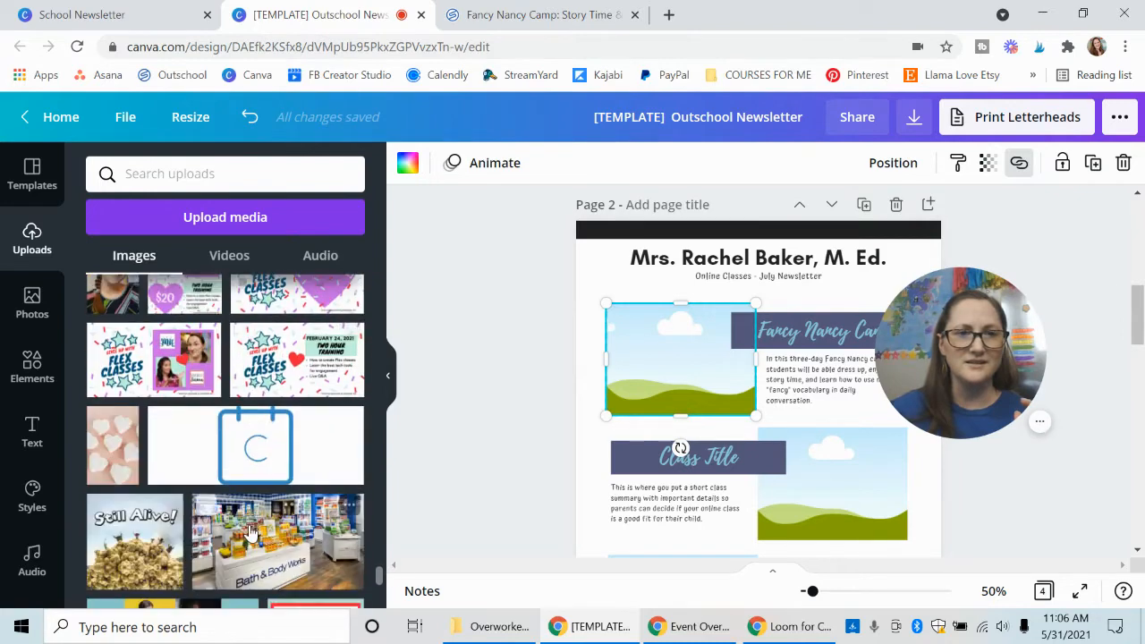
{"action": "scroll", "coordinate": [219, 510], "scroll_direction": "down", "scroll_amount": 1}
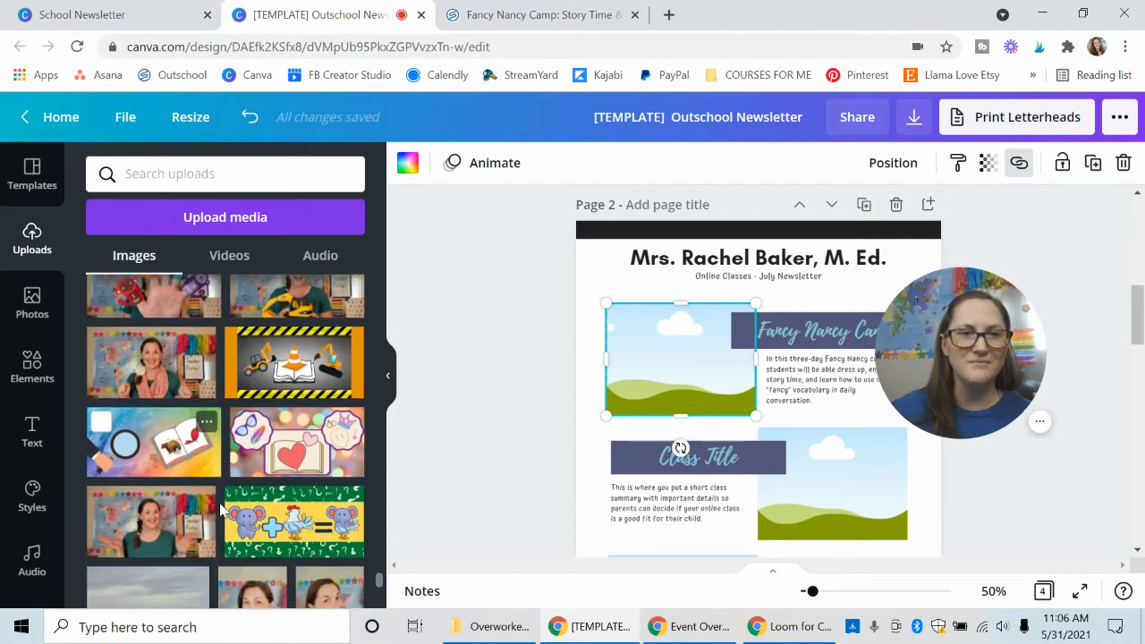
{"action": "left_click", "coordinate": [273, 463]}
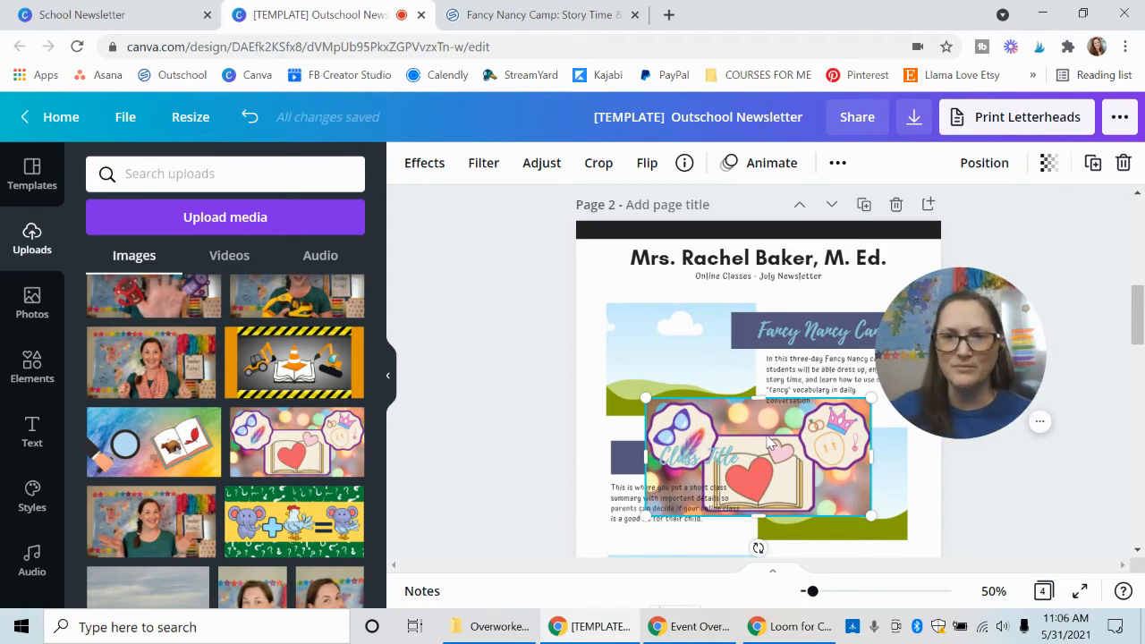
{"action": "left_click_drag", "start_coordinate": [767, 440], "coordinate": [703, 375]}
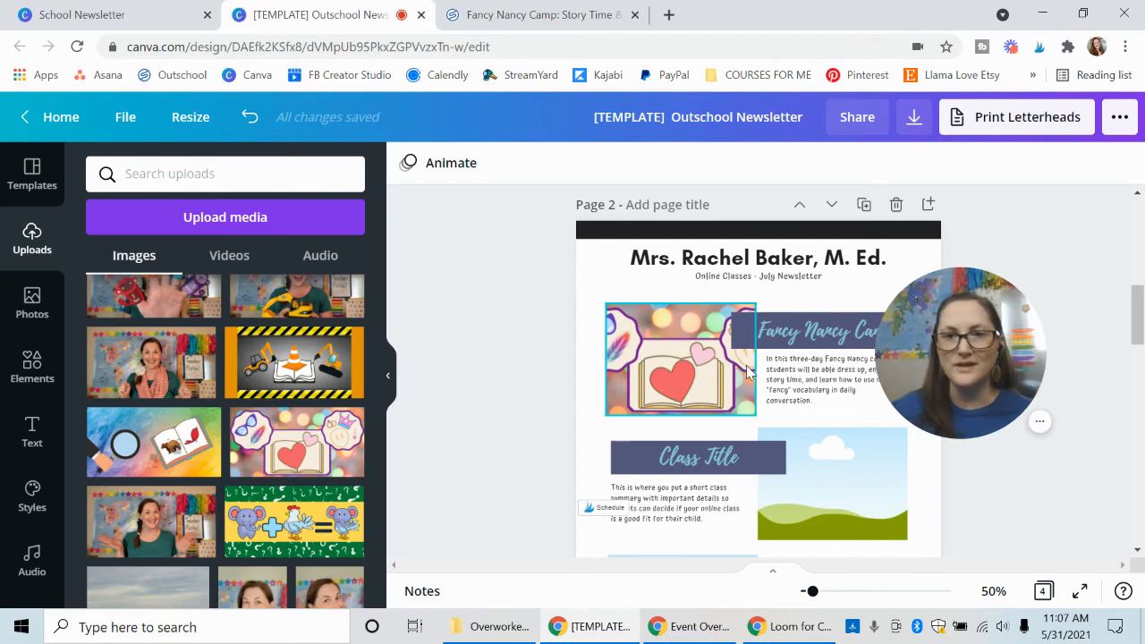
Trim the Fancy Nancy Camp frame's left edge slightly, and shift the picture within its crop to show the crown badge.
{"action": "left_click", "coordinate": [613, 357]}
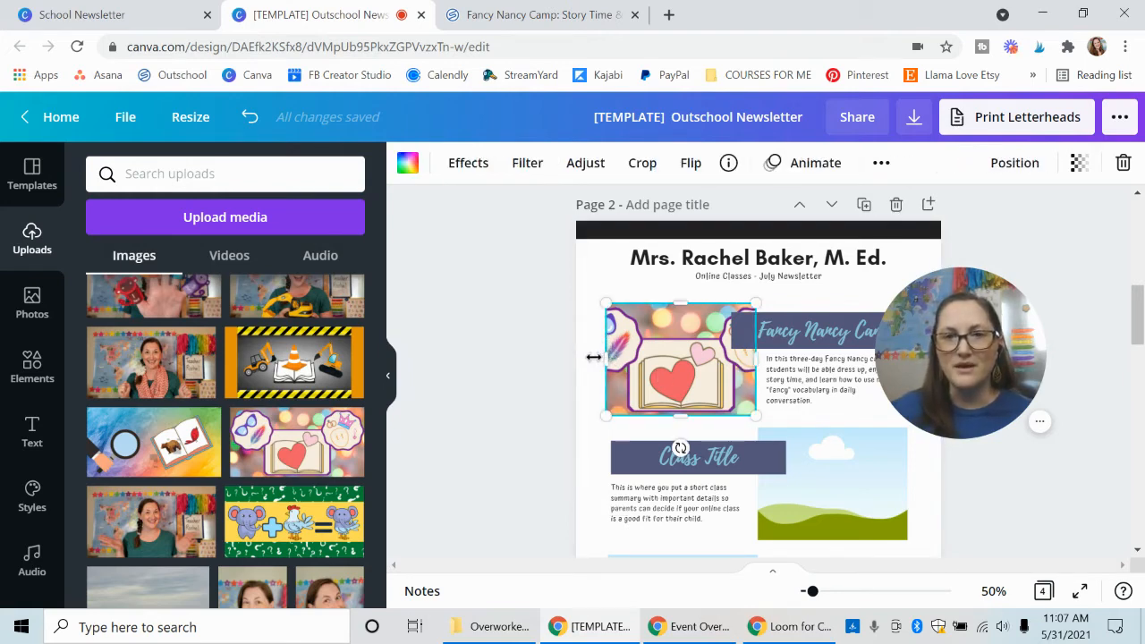
{"action": "mouse_move", "coordinate": [594, 356]}
{"action": "left_mouse_down"}
{"action": "mouse_move", "coordinate": [578, 357]}
{"action": "mouse_move", "coordinate": [609, 358]}
{"action": "left_mouse_up"}
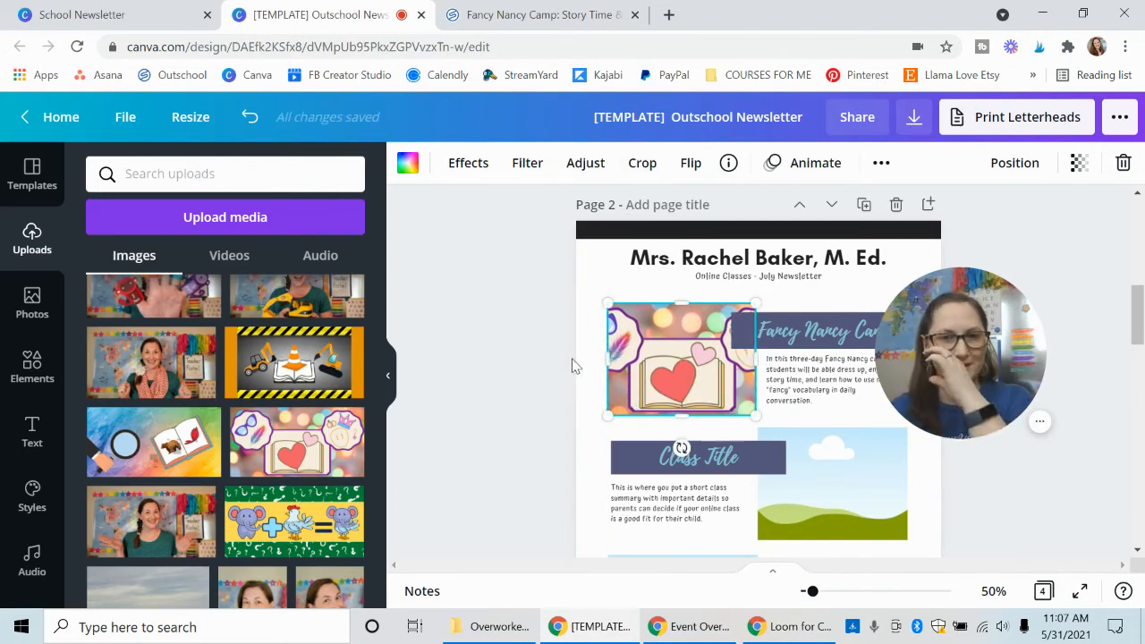
{"action": "left_click", "coordinate": [640, 164]}
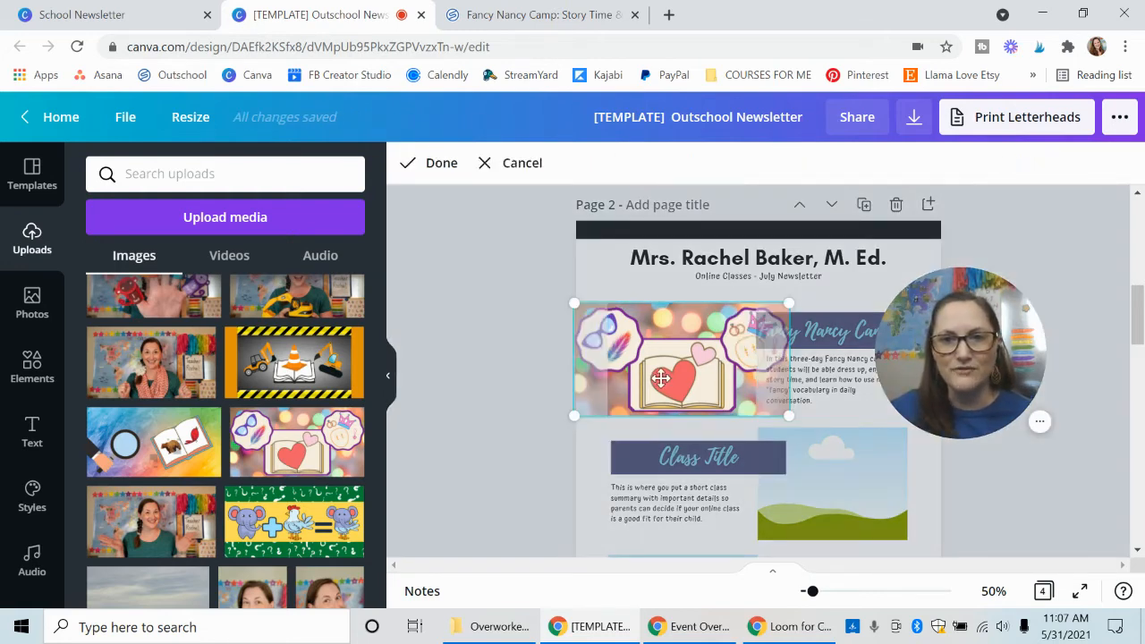
{"action": "left_click_drag", "start_coordinate": [674, 377], "coordinate": [623, 379]}
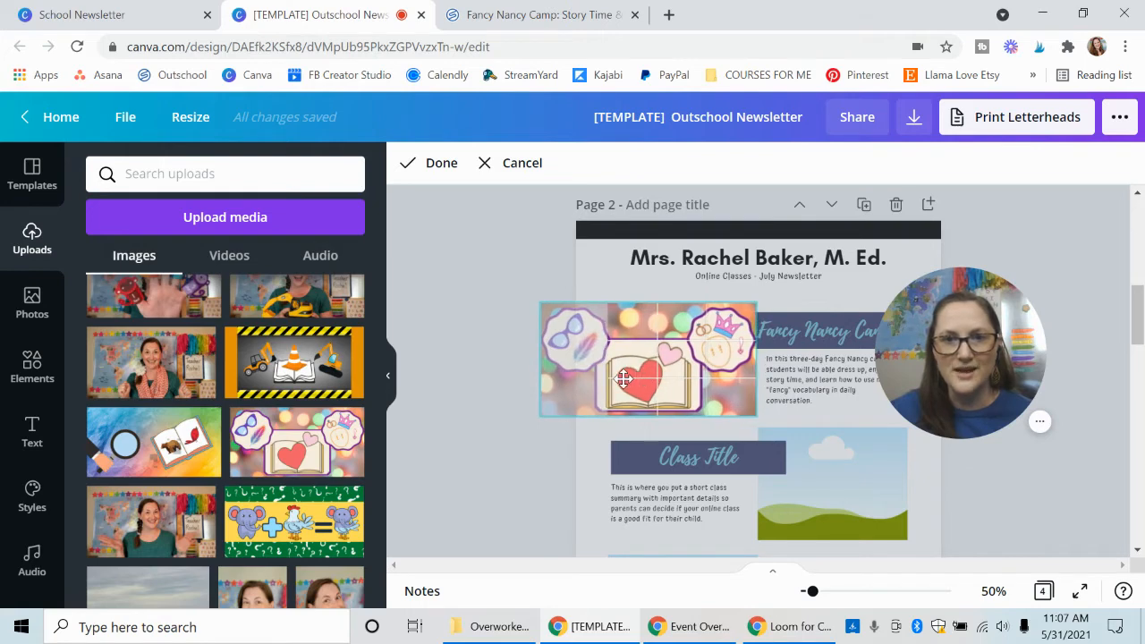
{"action": "left_click", "coordinate": [442, 162]}
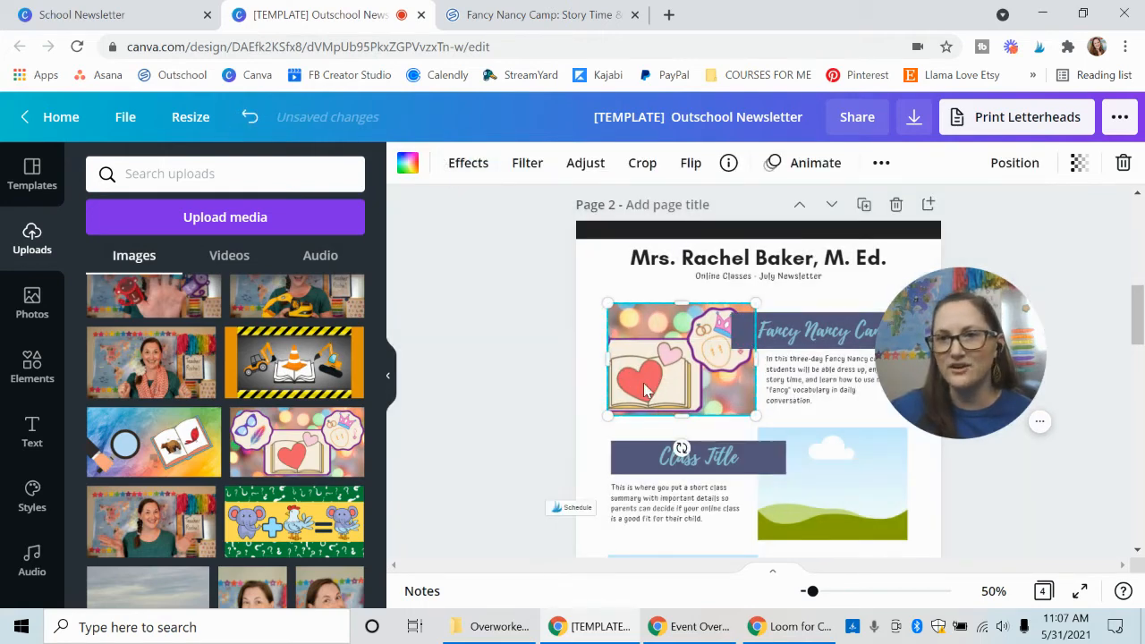
{"action": "left_click", "coordinate": [550, 410]}
{"action": "left_click_drag", "start_coordinate": [991, 385], "coordinate": [522, 463]}
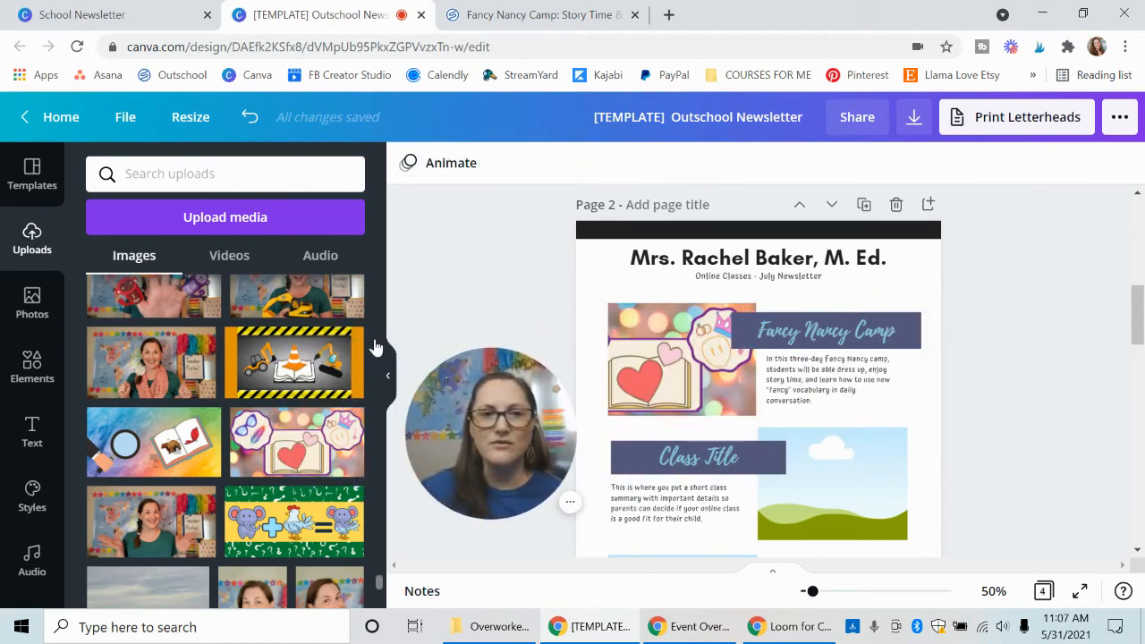
{"action": "left_click", "coordinate": [389, 375]}
{"action": "left_click_drag", "start_coordinate": [412, 407], "coordinate": [175, 445]}
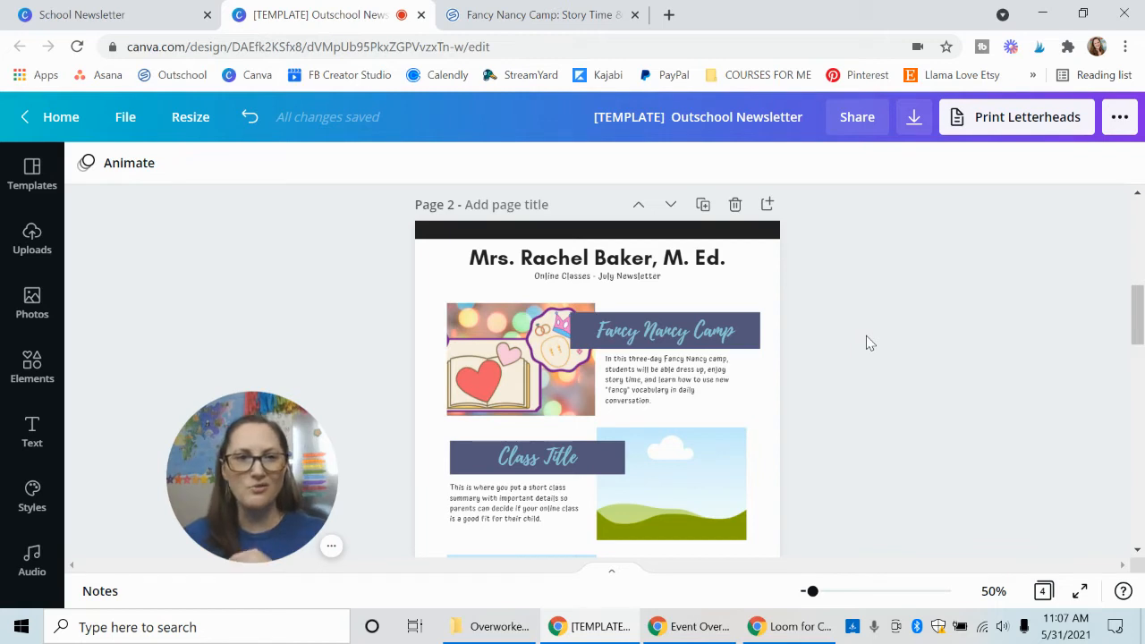
Switch to the Fancy Nancy Camp listing on Outschool and copy its share link.
{"action": "left_click", "coordinate": [524, 18]}
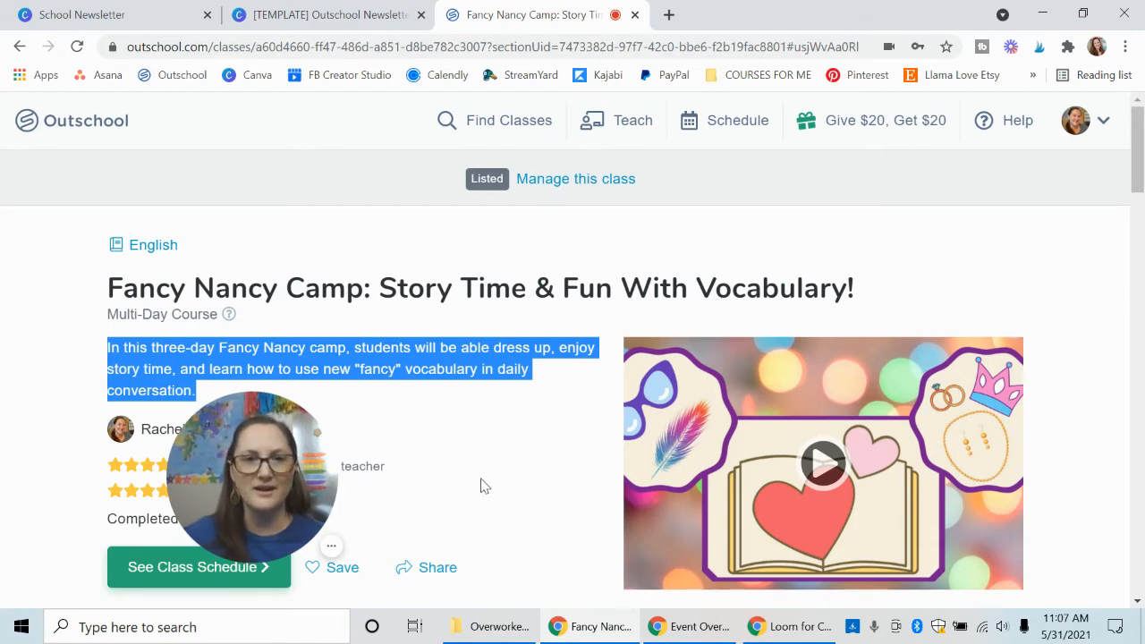
{"action": "left_click", "coordinate": [499, 423]}
{"action": "scroll", "coordinate": [496, 424], "scroll_direction": "down", "scroll_amount": 2}
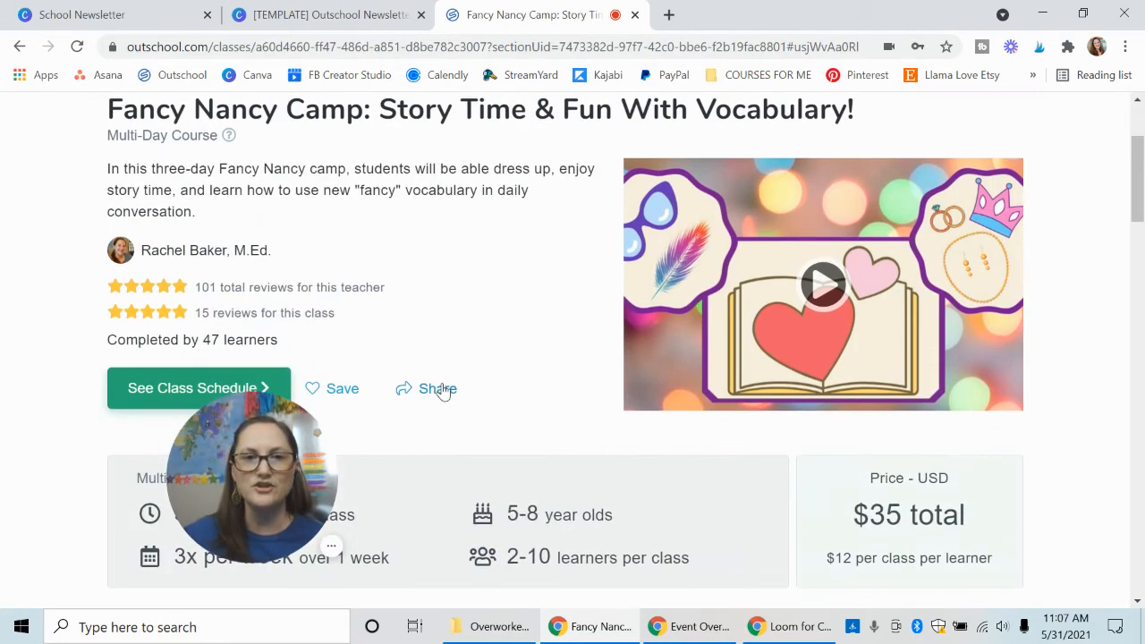
{"action": "left_click", "coordinate": [438, 390]}
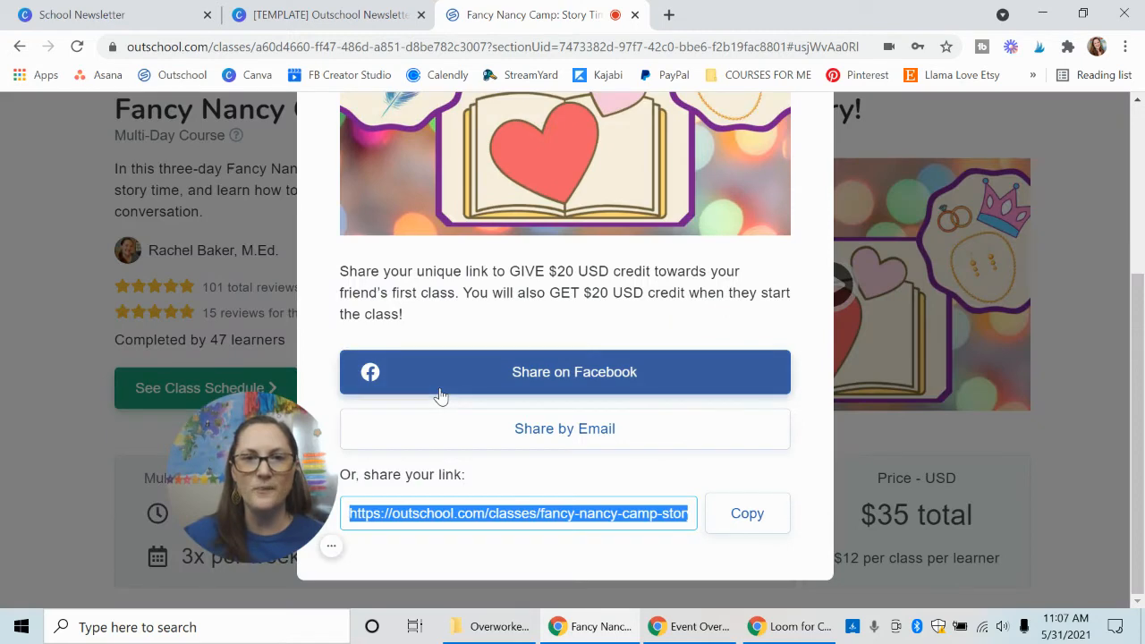
{"action": "left_click", "coordinate": [747, 514]}
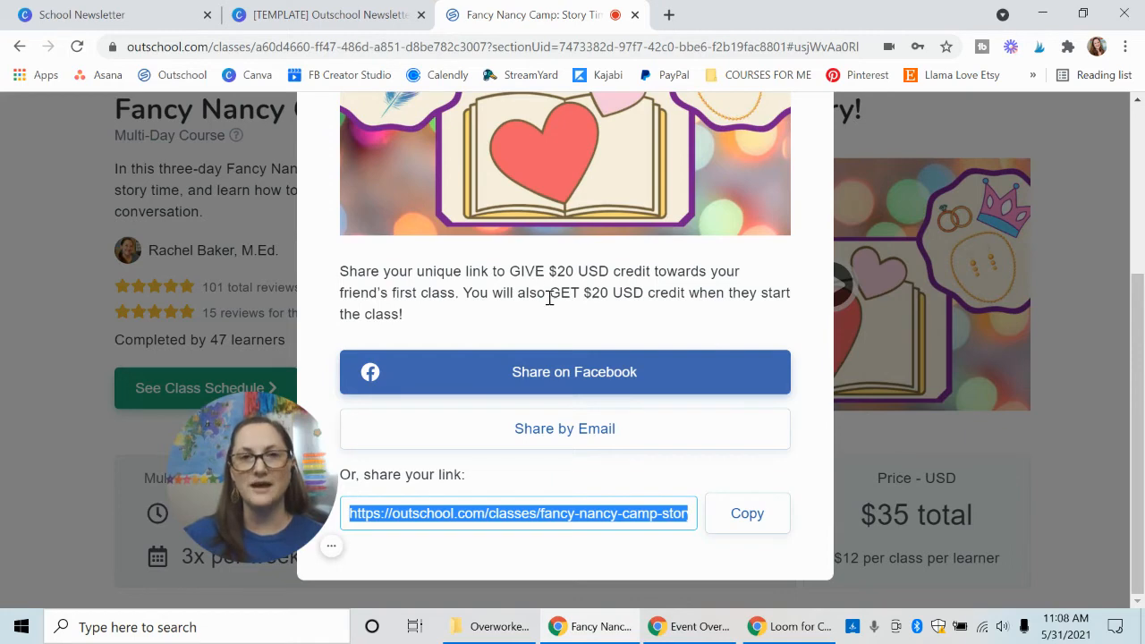
Switch back to the Canva newsletter and replace the Fancy Nancy Camp picture's link with the copied Outschool share link.
{"action": "left_click", "coordinate": [347, 20]}
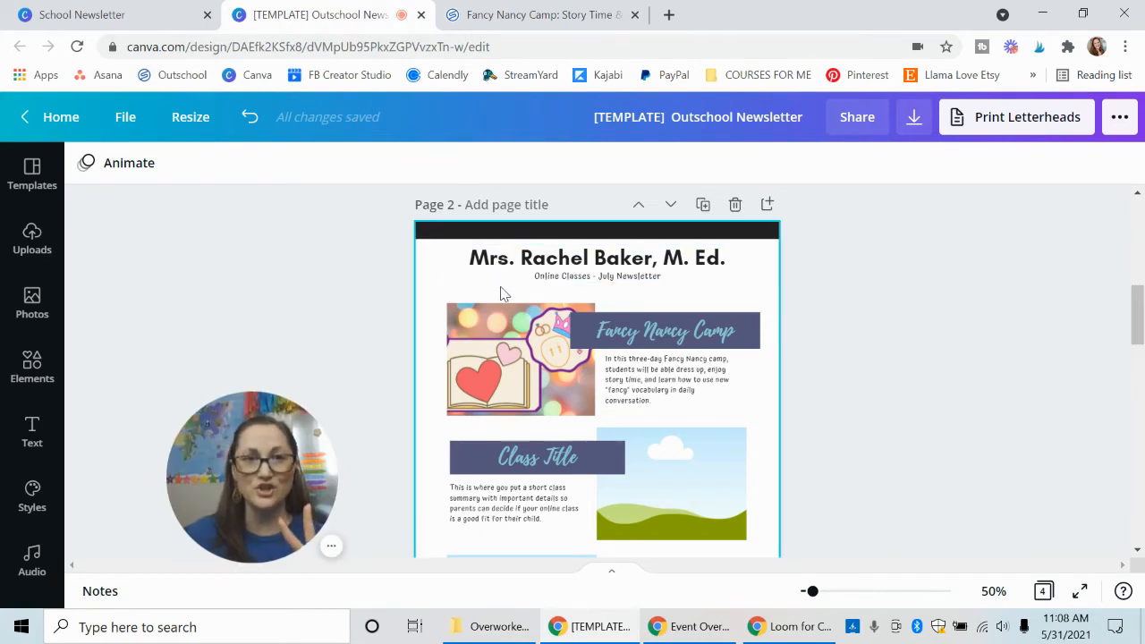
{"action": "left_click", "coordinate": [543, 351]}
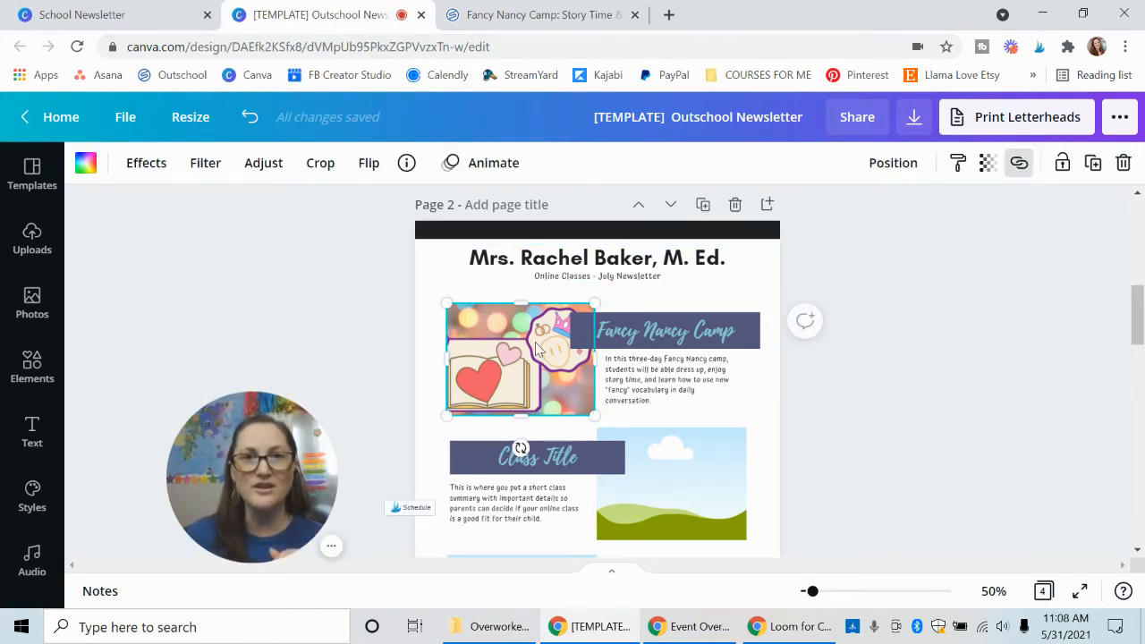
{"action": "left_click", "coordinate": [1022, 172]}
{"action": "triple_click", "coordinate": [811, 224]}
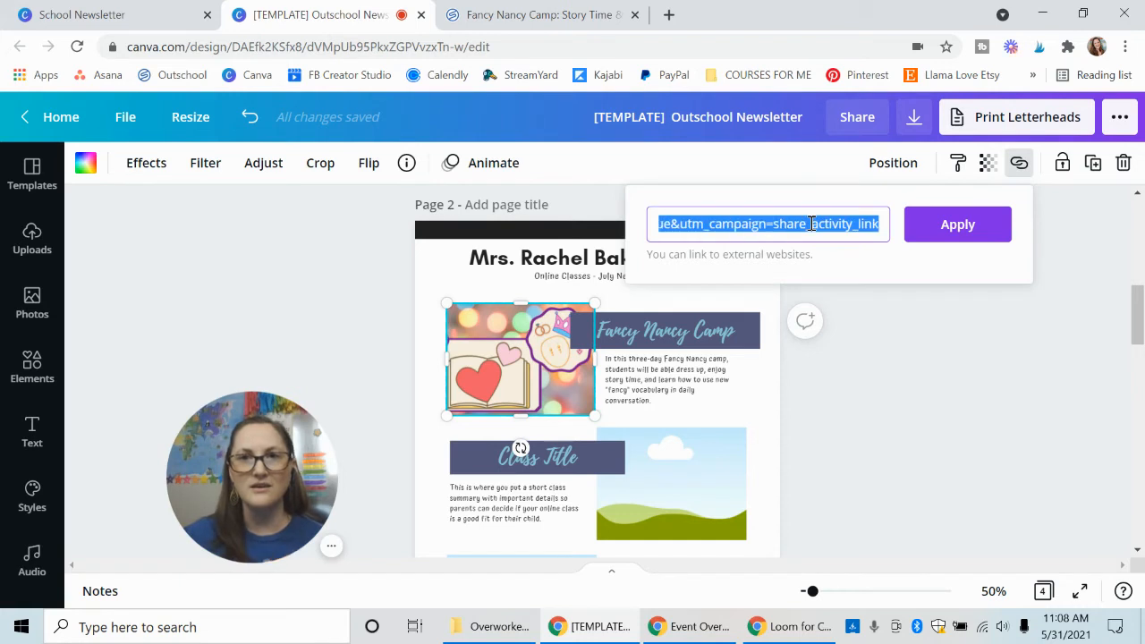
{"action": "key", "text": "BackSpace"}
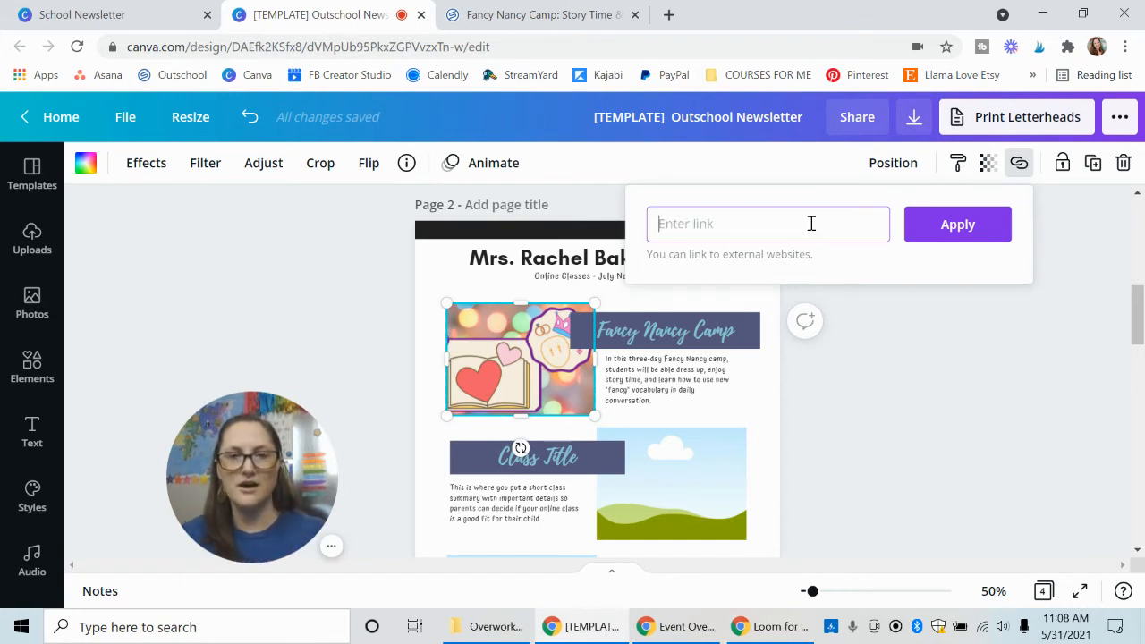
{"action": "key", "text": "ctrl+v"}
{"action": "left_click", "coordinate": [973, 231]}
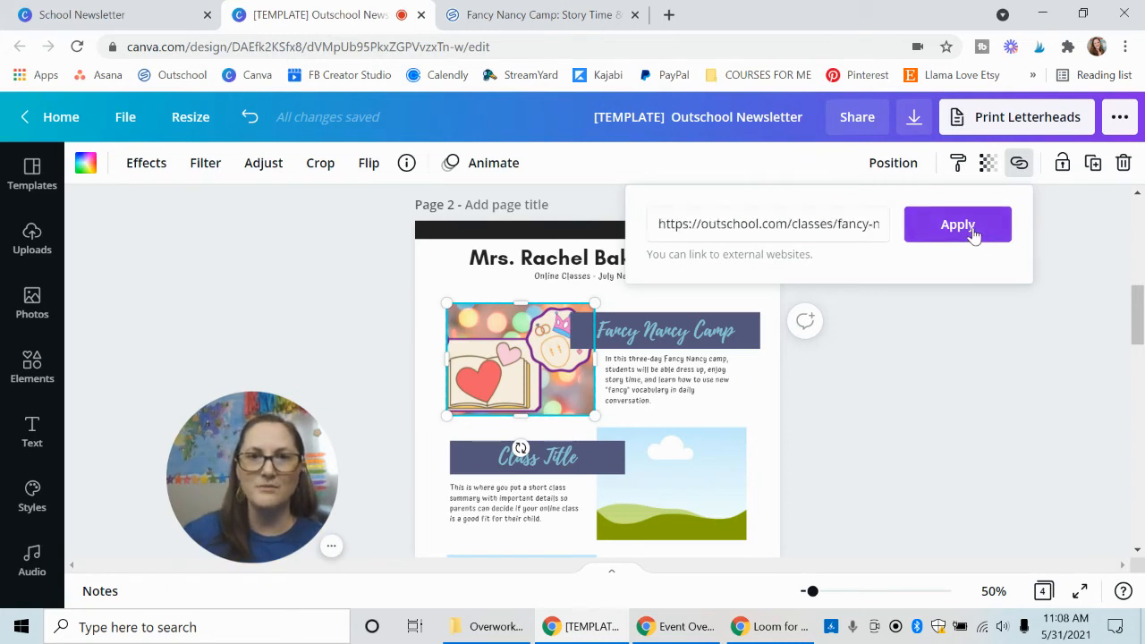
Link the "Fancy Nancy Camp" title text to the copied Outschool share link.
{"action": "left_click", "coordinate": [675, 336]}
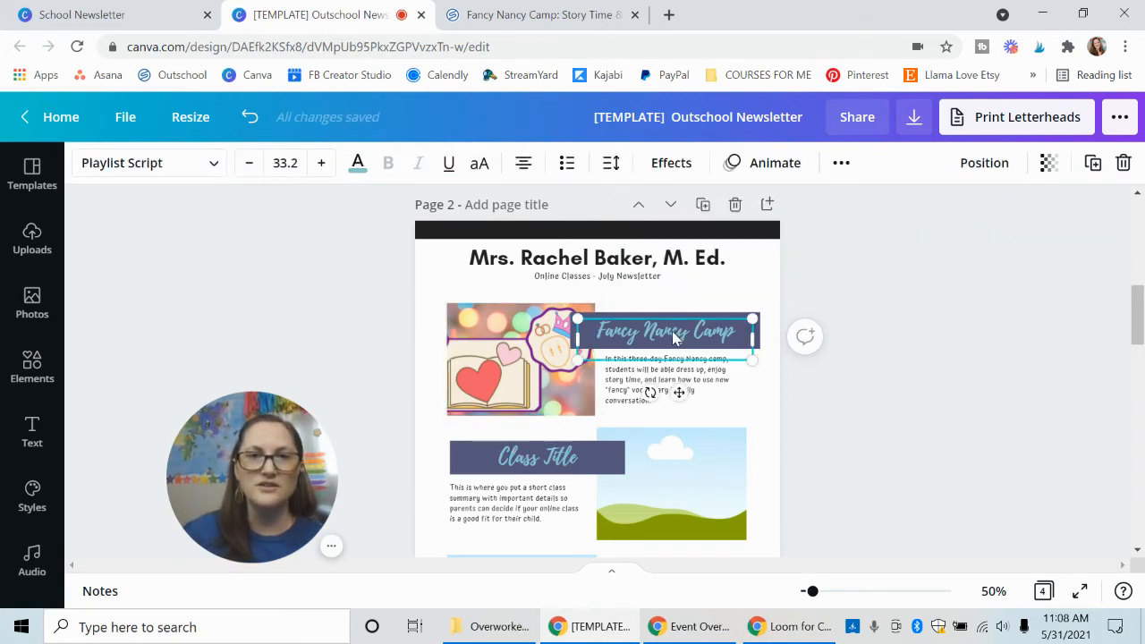
{"action": "triple_click", "coordinate": [675, 336]}
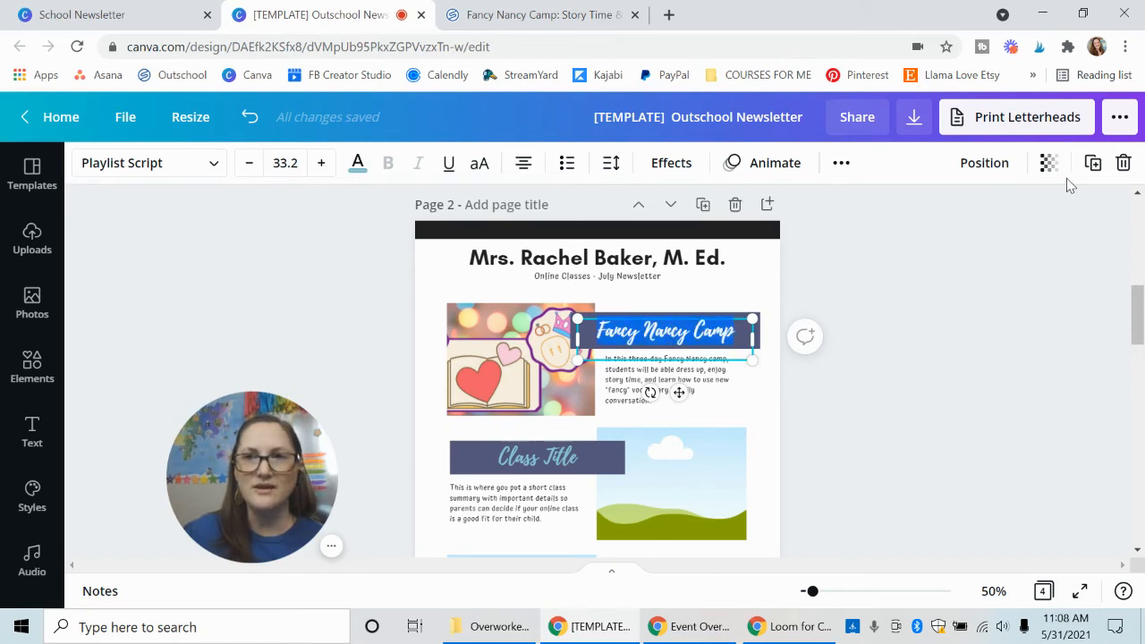
{"action": "left_click", "coordinate": [843, 168]}
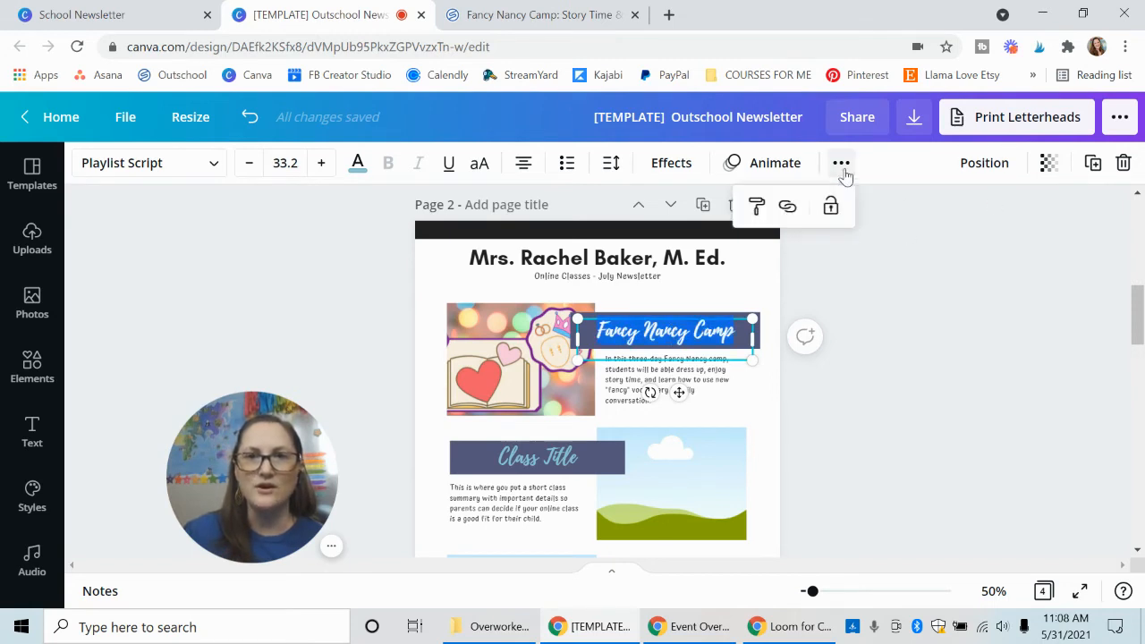
{"action": "left_click", "coordinate": [787, 207]}
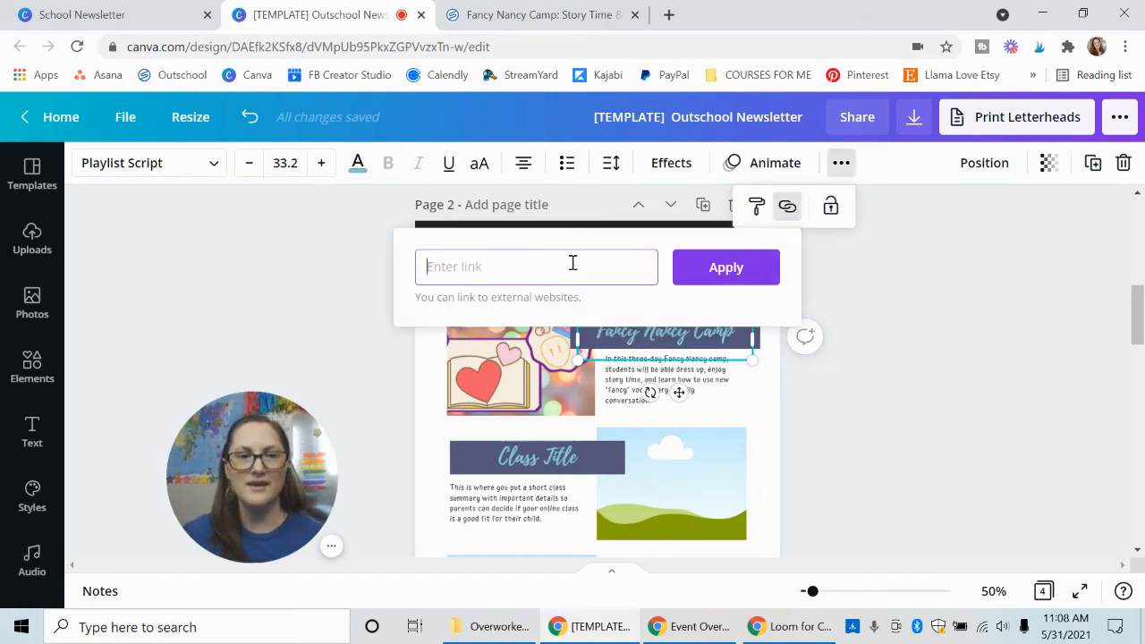
{"action": "key", "text": "ctrl+v"}
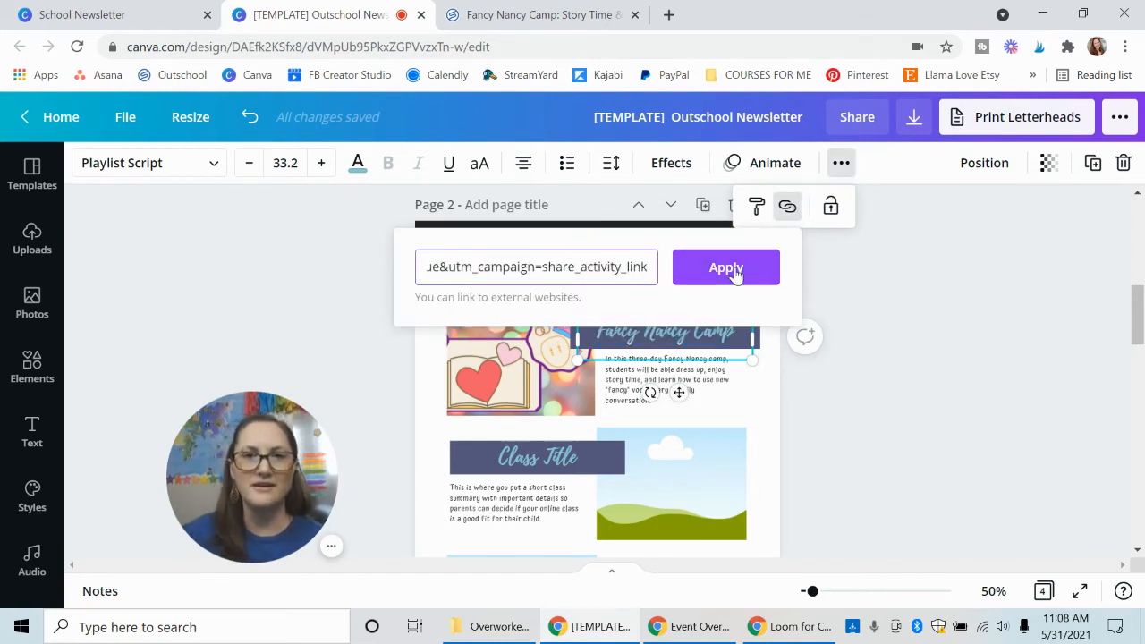
{"action": "left_click", "coordinate": [726, 267]}
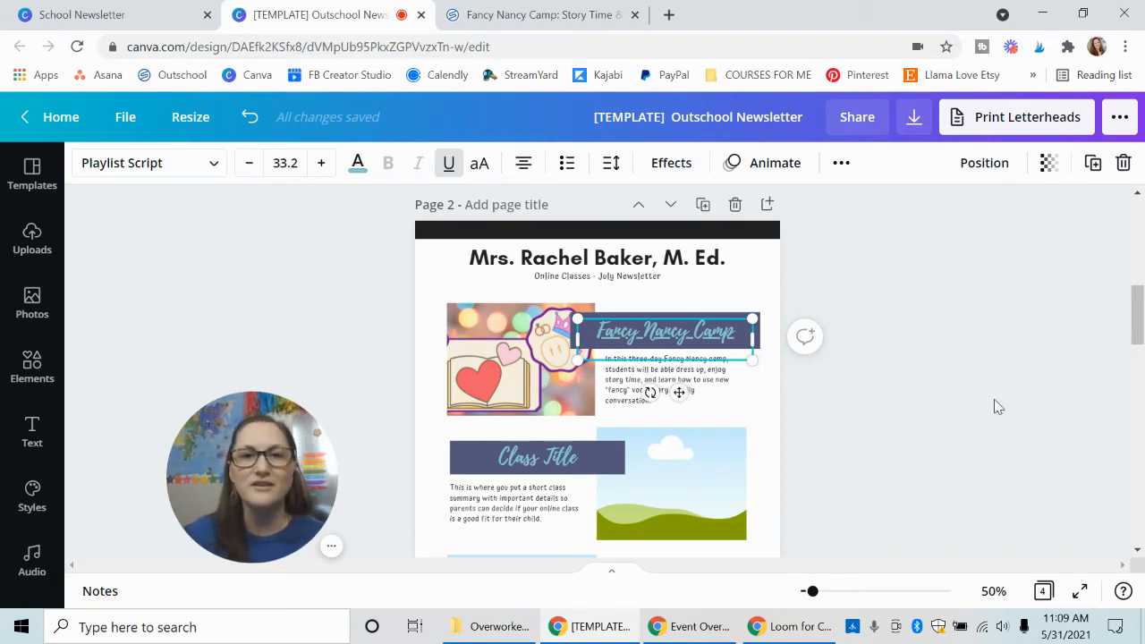
Remove the underline from the linked "Fancy Nancy Camp" title on page 2.
{"action": "left_click", "coordinate": [922, 402]}
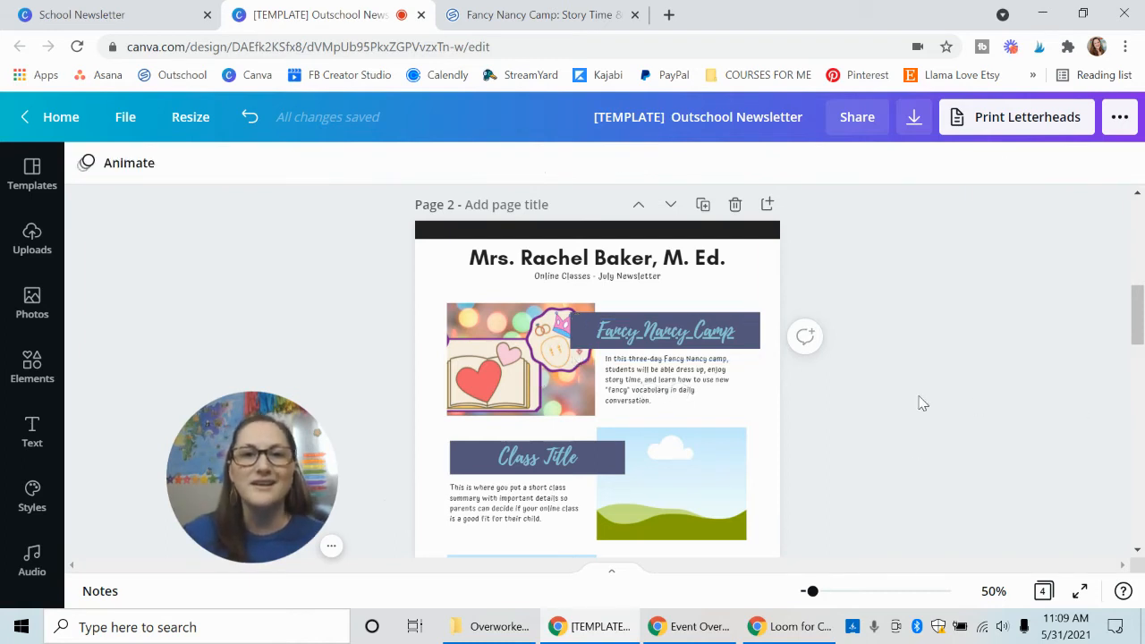
{"action": "left_click", "coordinate": [682, 334]}
{"action": "left_click", "coordinate": [682, 332]}
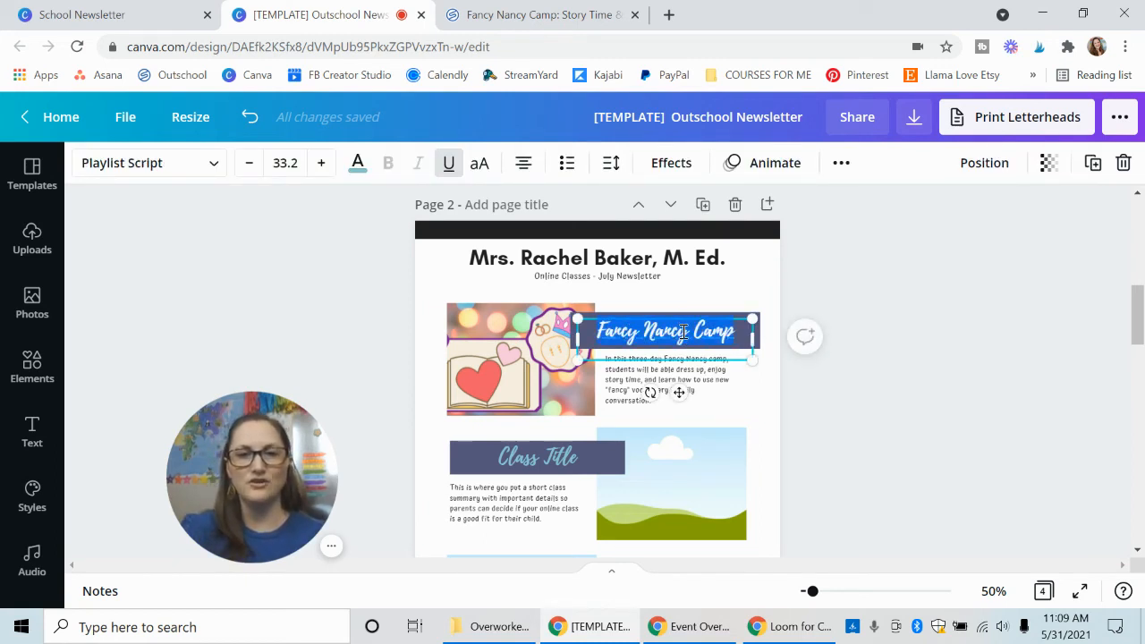
{"action": "key", "text": "ctrl+u"}
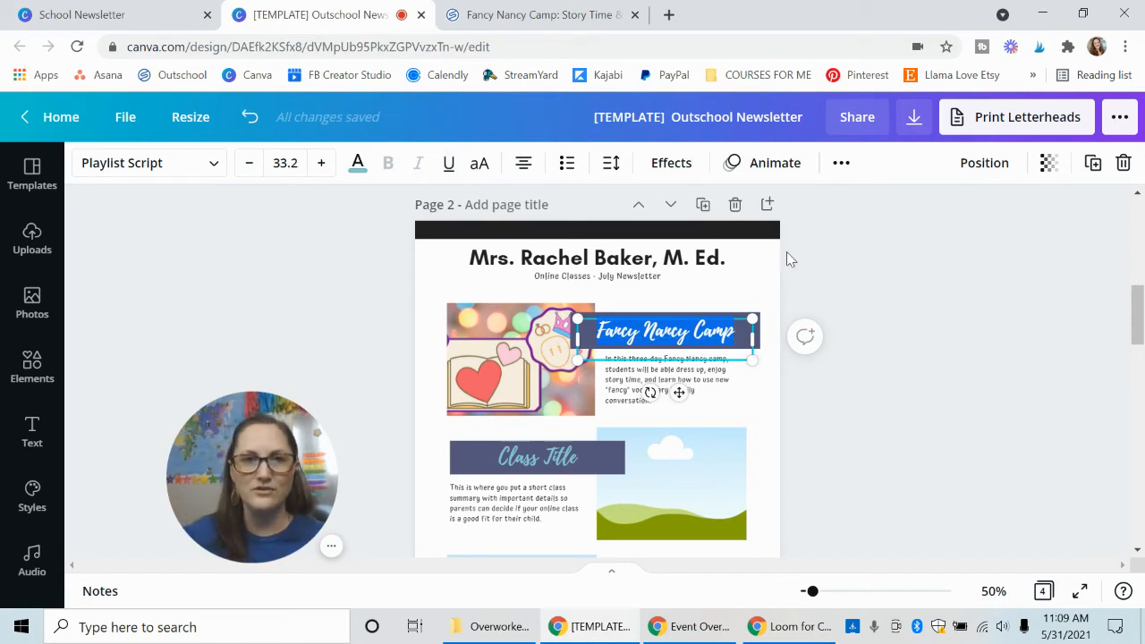
{"action": "left_click", "coordinate": [947, 304]}
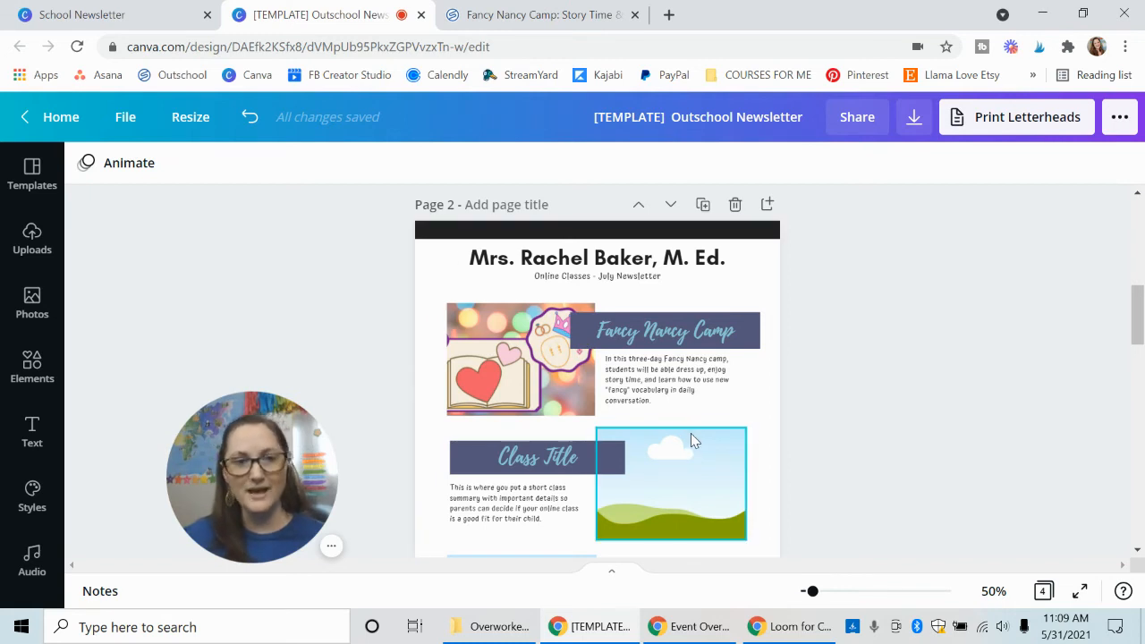
Look through the remaining class blocks down to page 4, examining the Questions block's picture, title and profile or website link text.
{"action": "scroll", "coordinate": [690, 435], "scroll_direction": "down", "scroll_amount": 2}
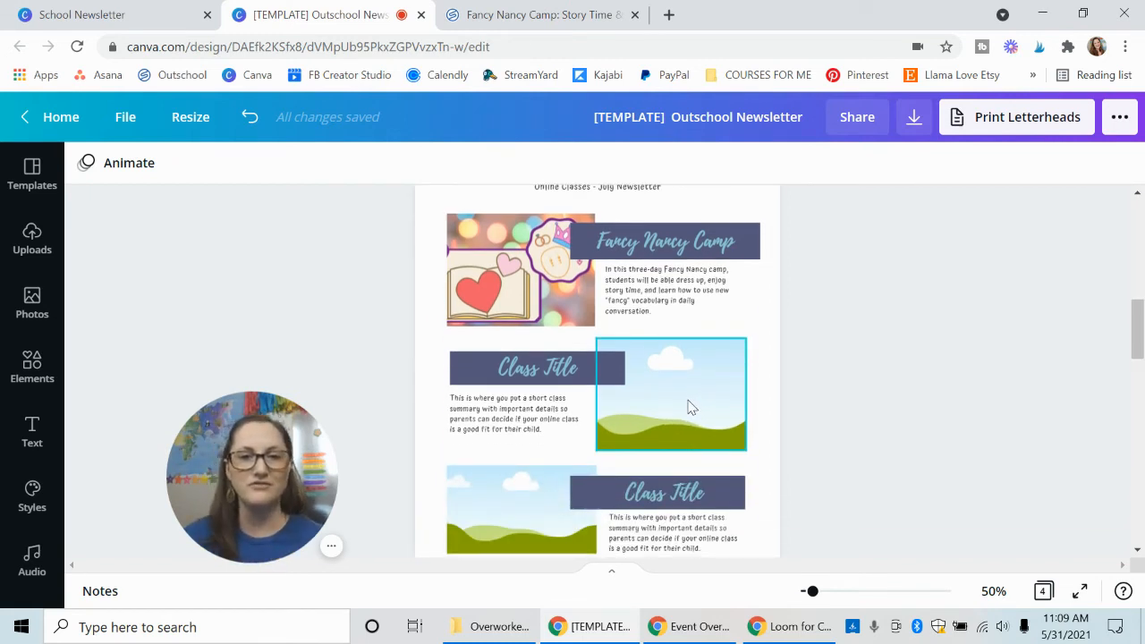
{"action": "scroll", "coordinate": [686, 402], "scroll_direction": "down", "scroll_amount": 2}
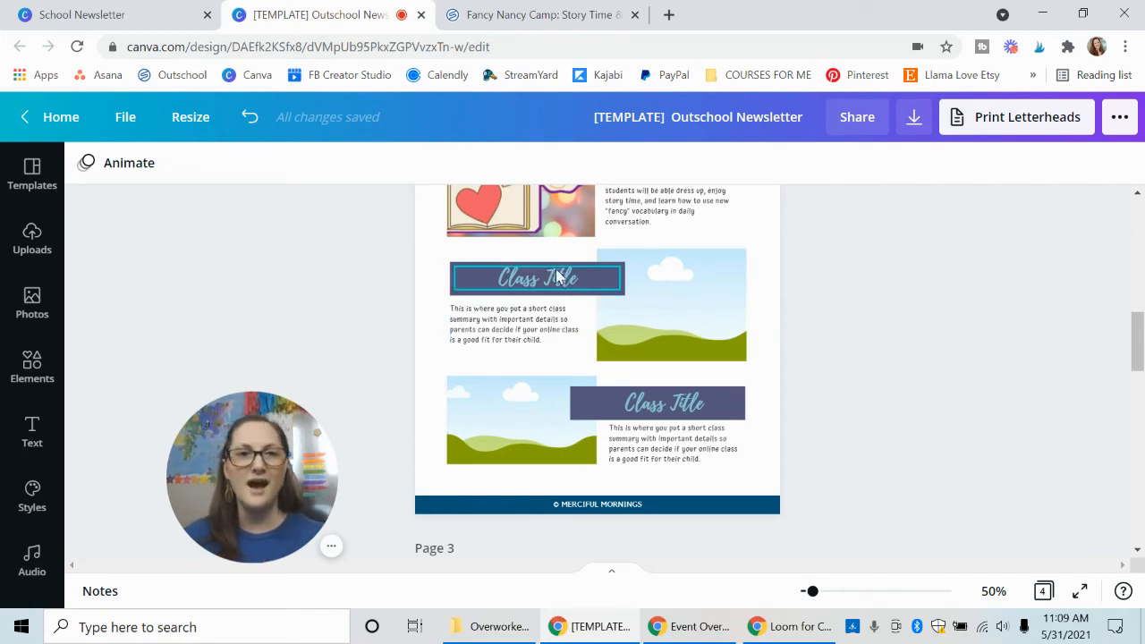
{"action": "scroll", "coordinate": [834, 312], "scroll_direction": "down", "scroll_amount": 8}
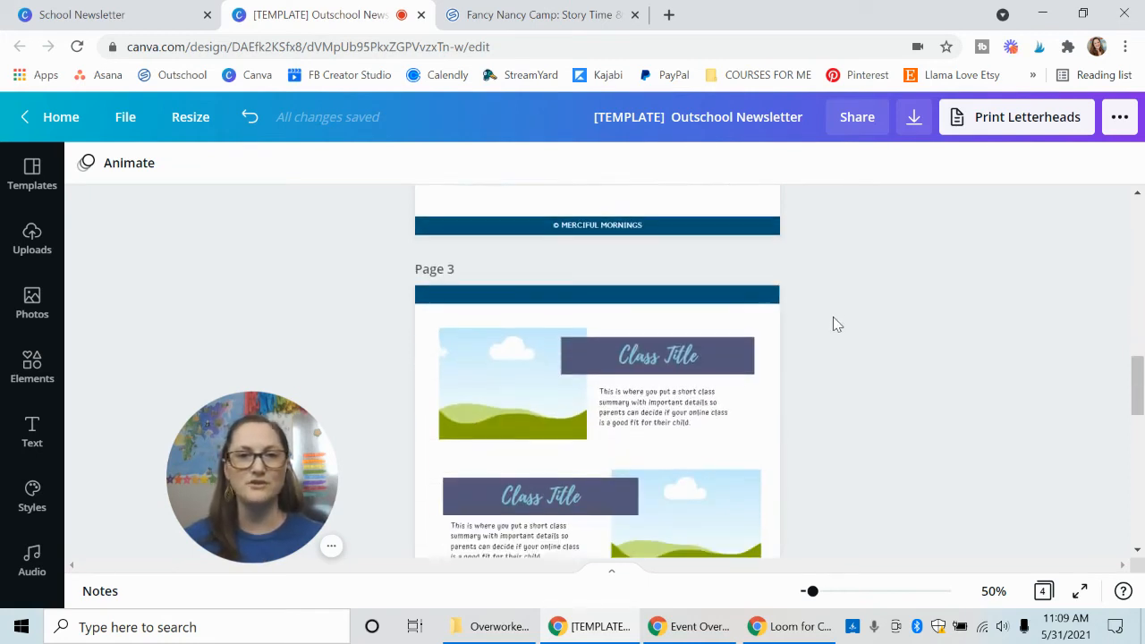
{"action": "scroll", "coordinate": [825, 329], "scroll_direction": "down", "scroll_amount": 3}
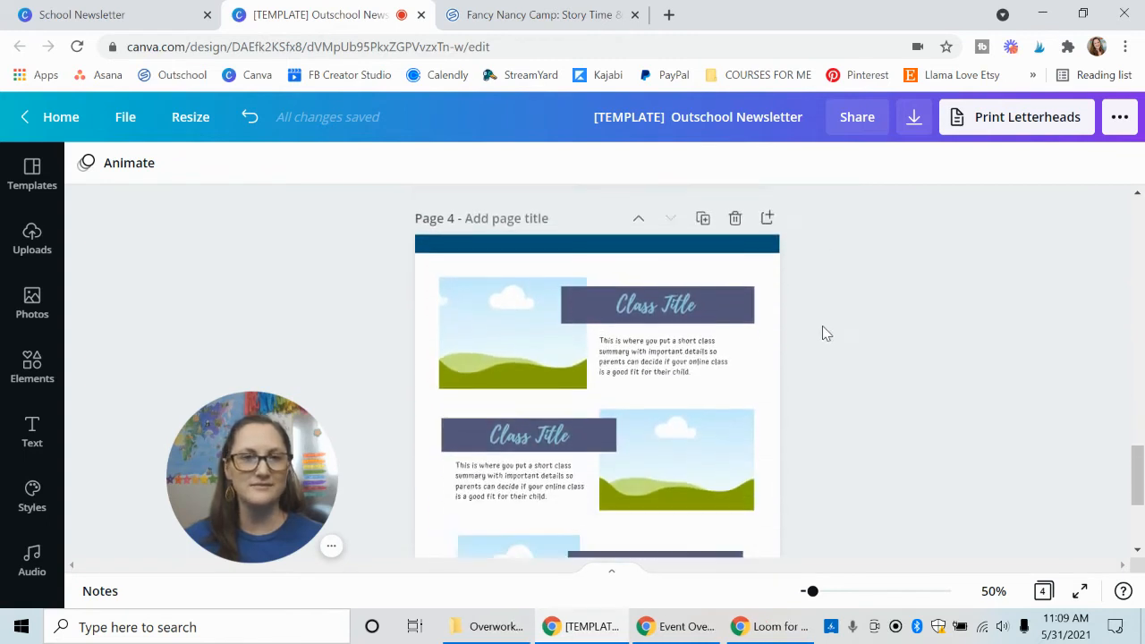
{"action": "scroll", "coordinate": [822, 342], "scroll_direction": "down", "scroll_amount": 3}
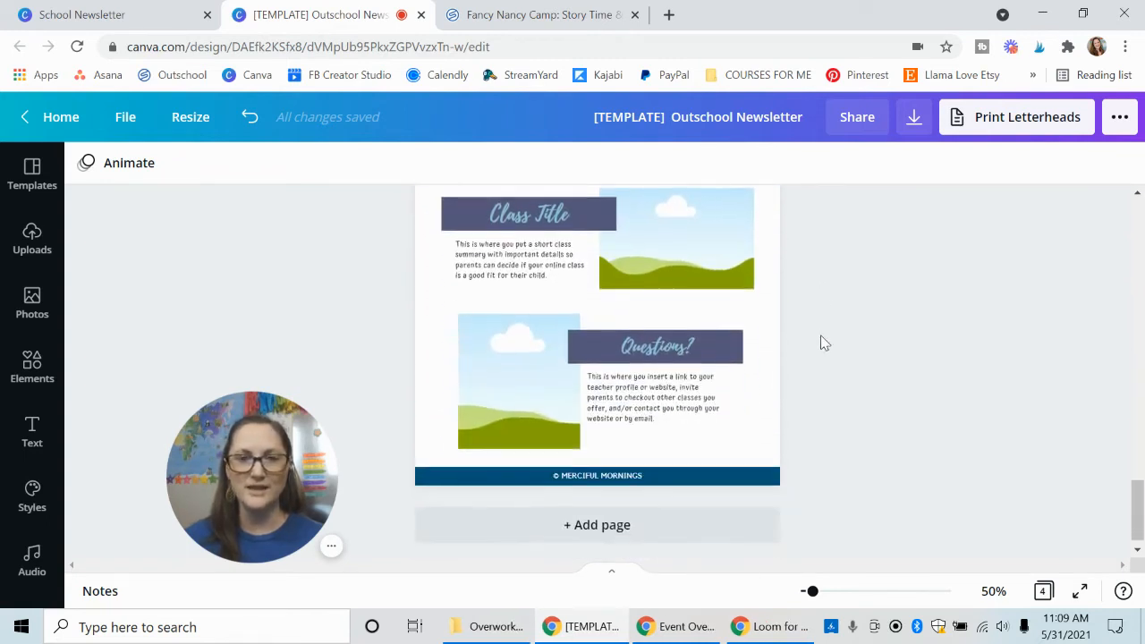
{"action": "left_click", "coordinate": [535, 379]}
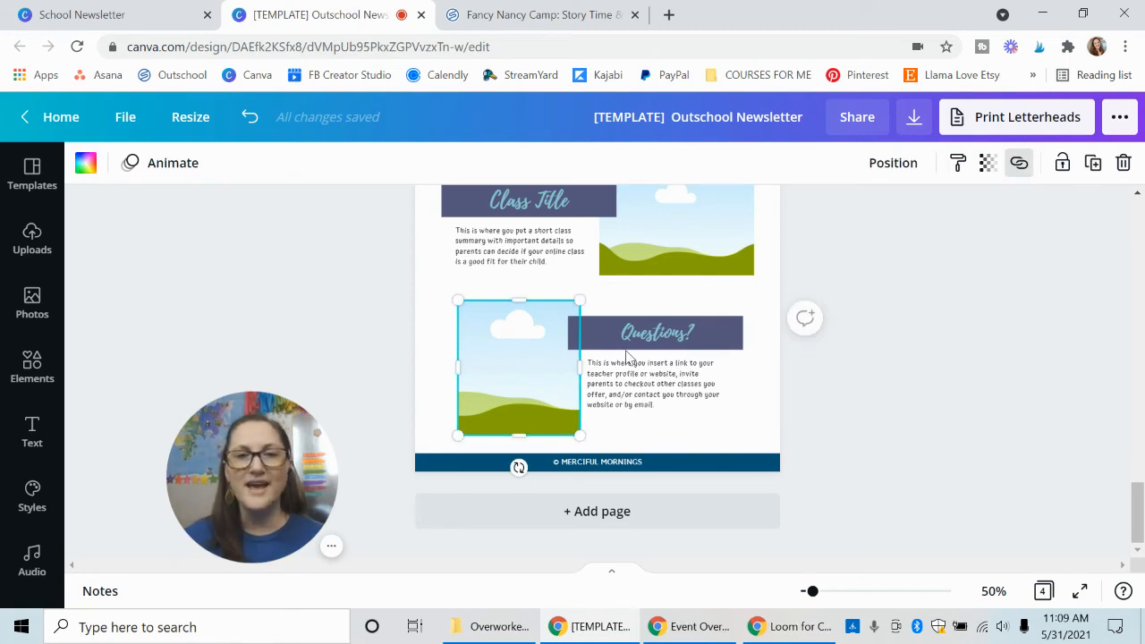
{"action": "left_click", "coordinate": [657, 383]}
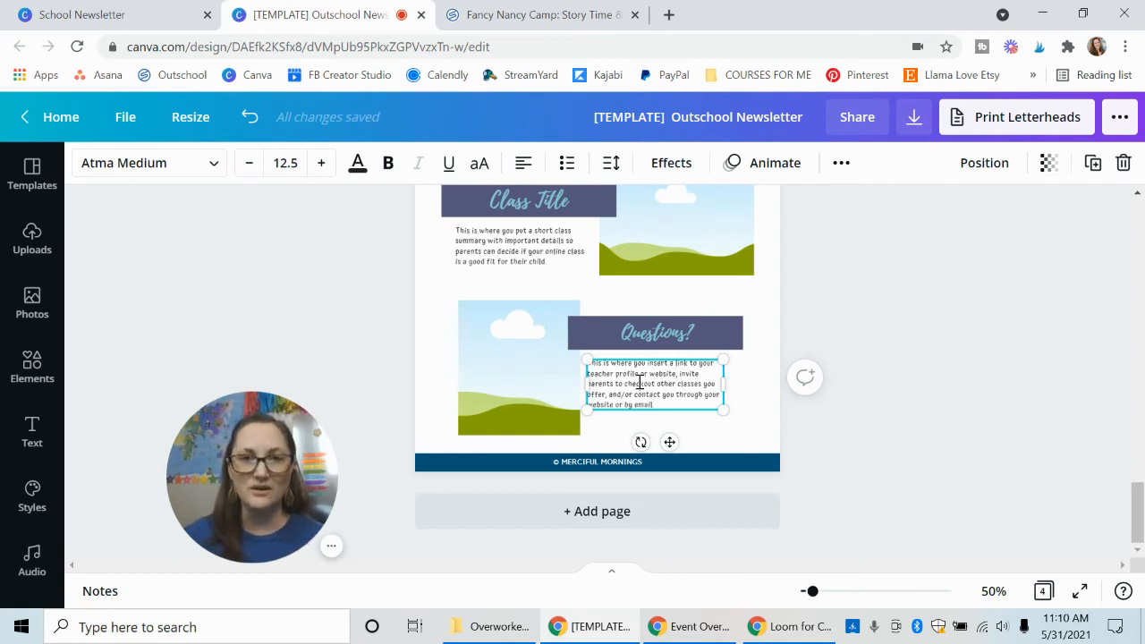
{"action": "left_click_drag", "start_coordinate": [614, 374], "coordinate": [678, 376]}
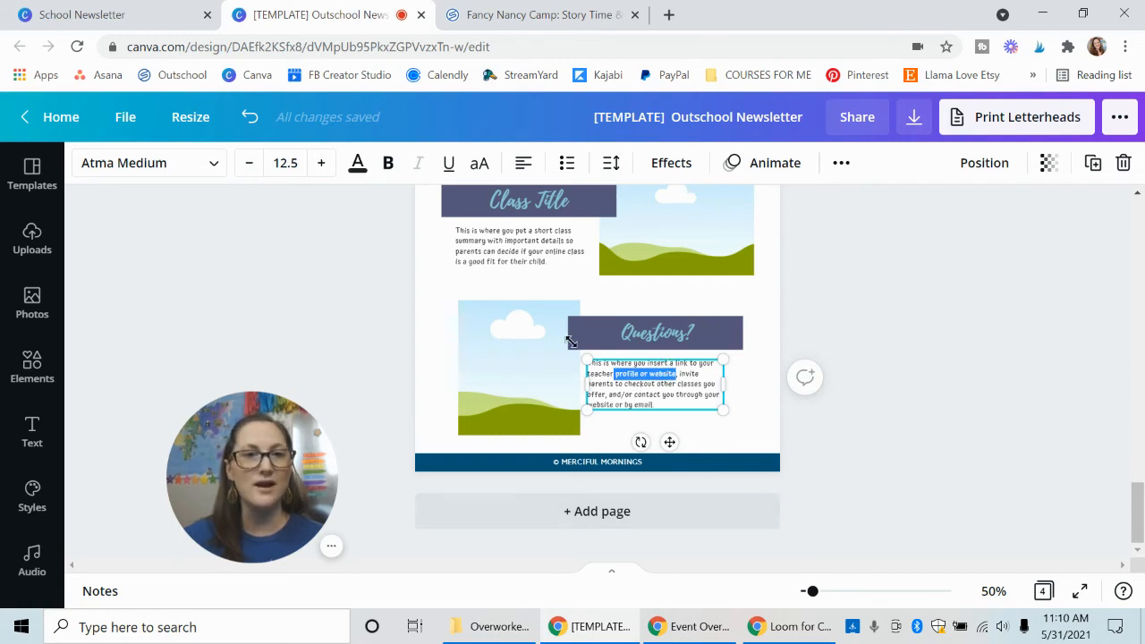
{"action": "left_click", "coordinate": [526, 376]}
{"action": "left_click", "coordinate": [639, 332]}
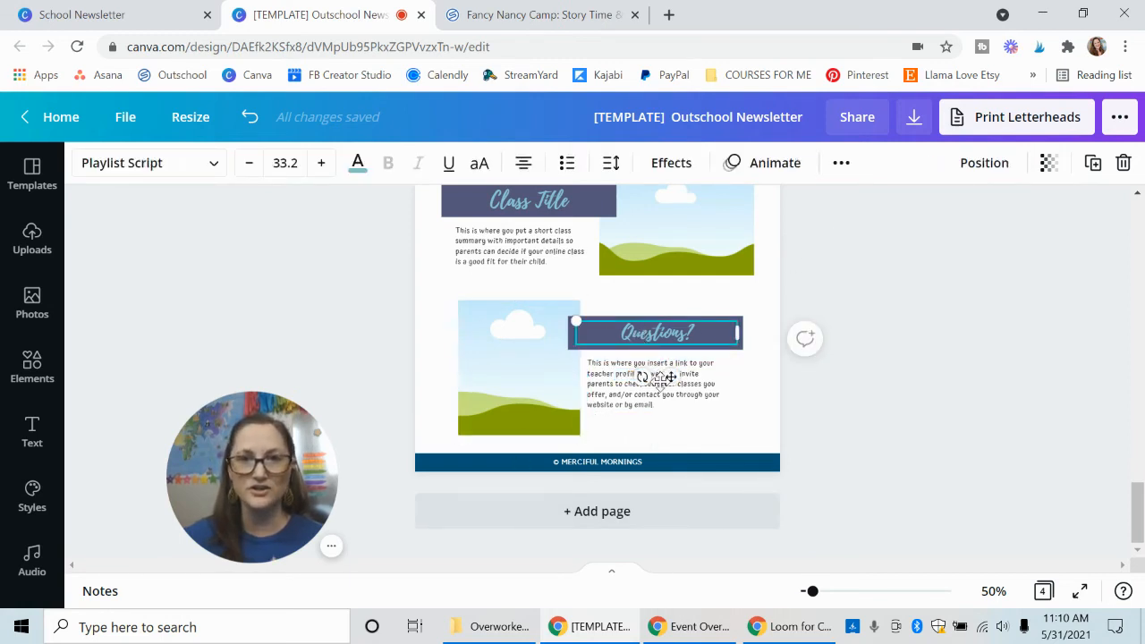
Check the Link option for the Questions block's description text on page 4, and leave it unapplied.
{"action": "left_click", "coordinate": [629, 405]}
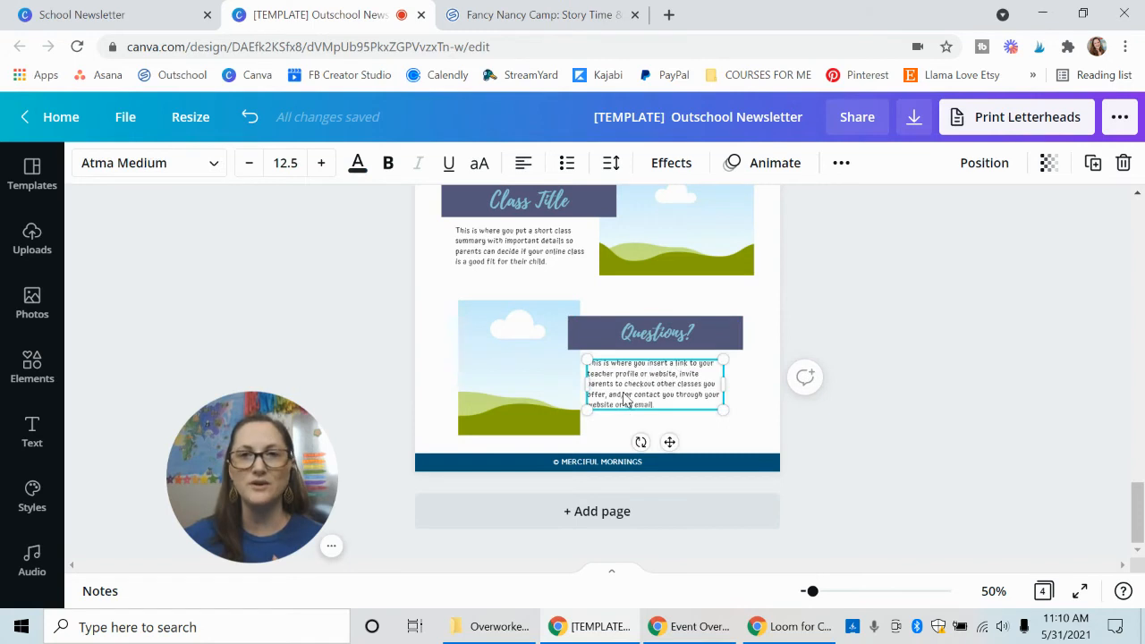
{"action": "left_click", "coordinate": [840, 163]}
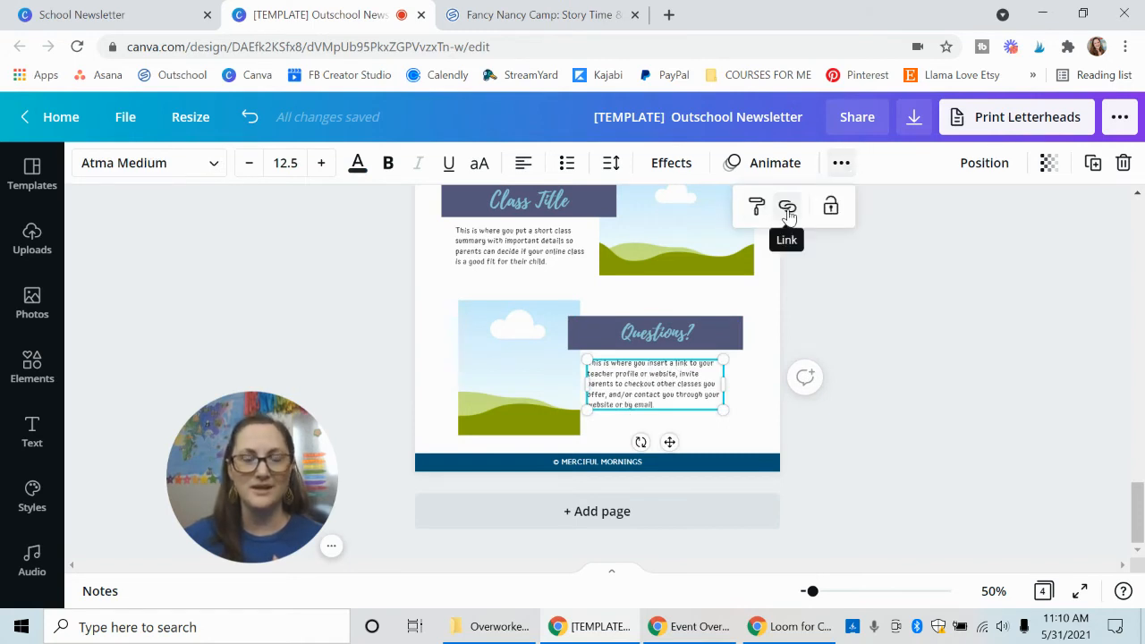
{"action": "left_click", "coordinate": [859, 317]}
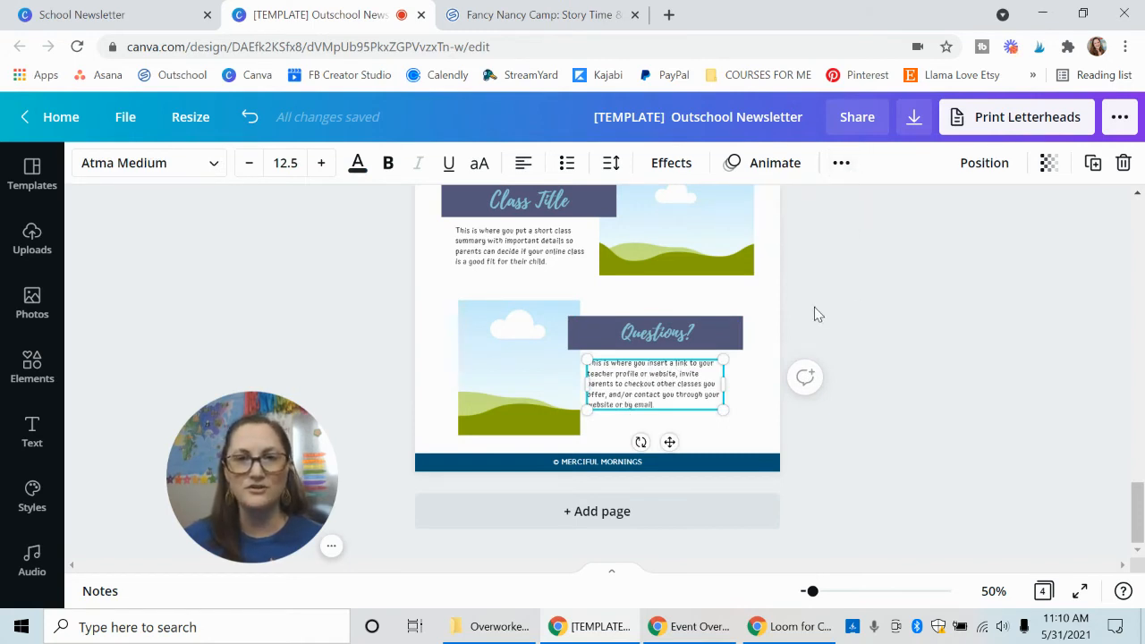
{"action": "left_click", "coordinate": [814, 306]}
Set the newsletter's share link to view and copy that link.
{"action": "scroll", "coordinate": [874, 360], "scroll_direction": "up", "scroll_amount": 10}
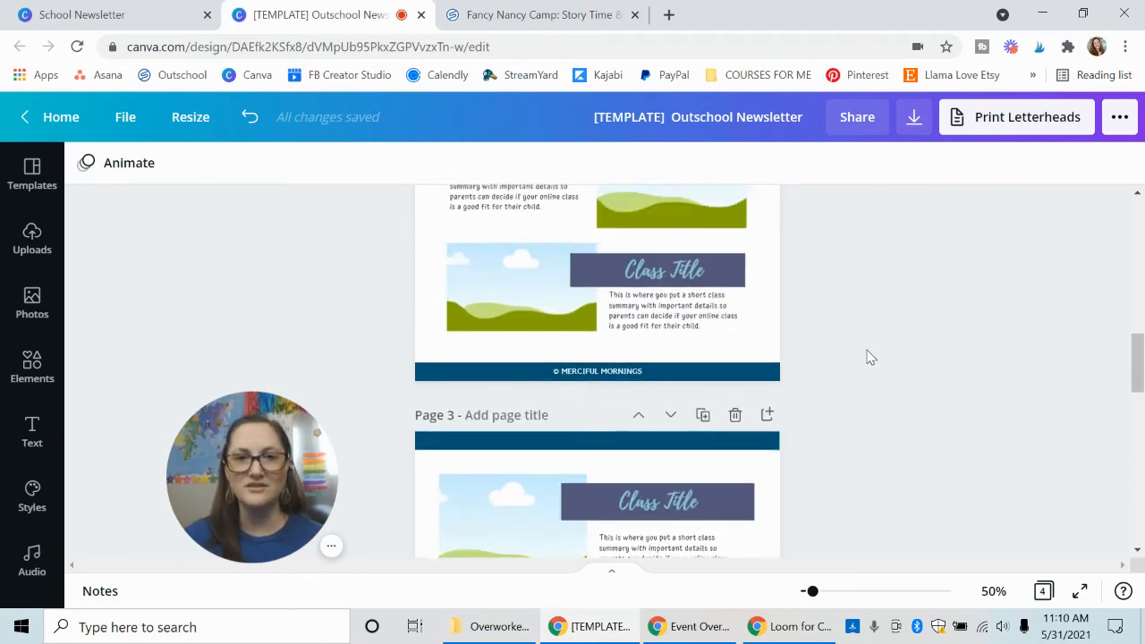
{"action": "scroll", "coordinate": [869, 358], "scroll_direction": "up", "scroll_amount": 5}
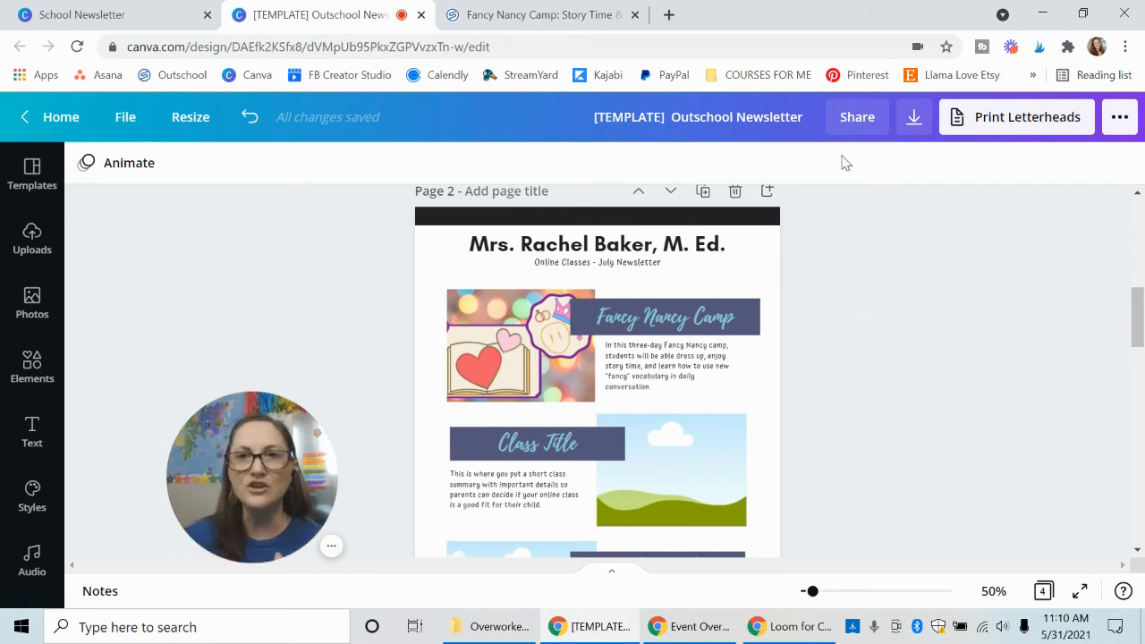
{"action": "left_click", "coordinate": [860, 125]}
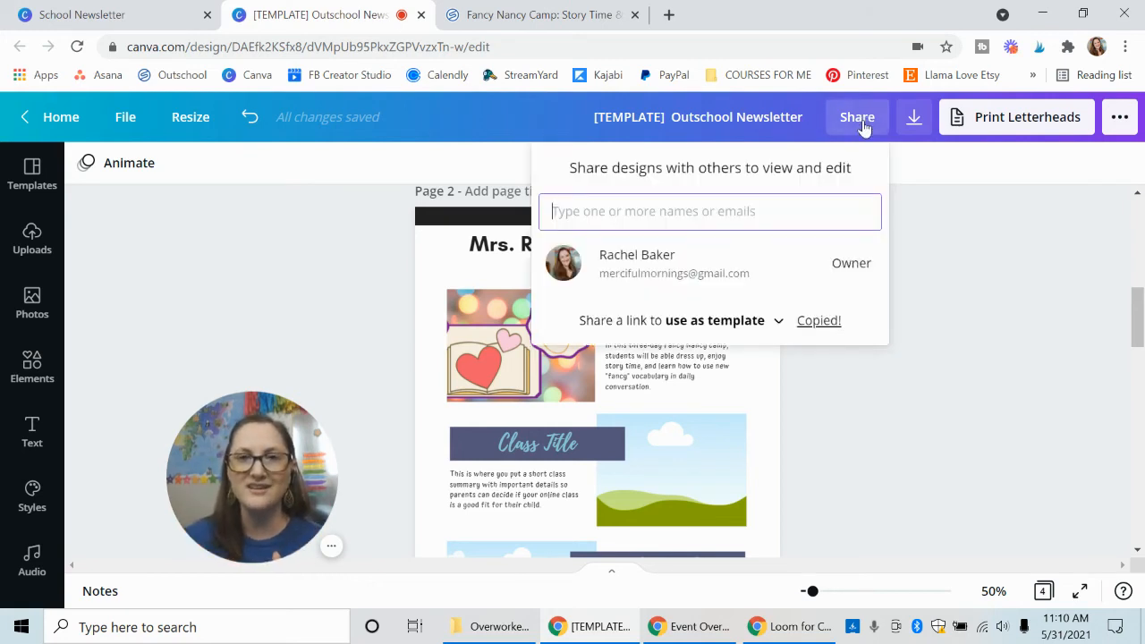
{"action": "left_click", "coordinate": [794, 322]}
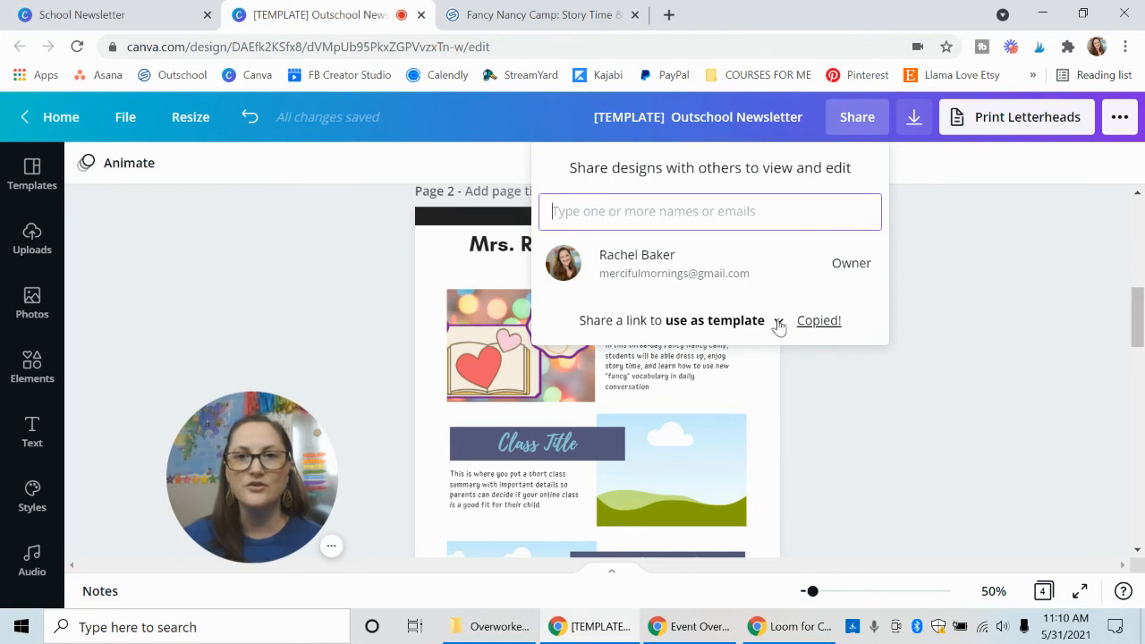
{"action": "left_click", "coordinate": [778, 322]}
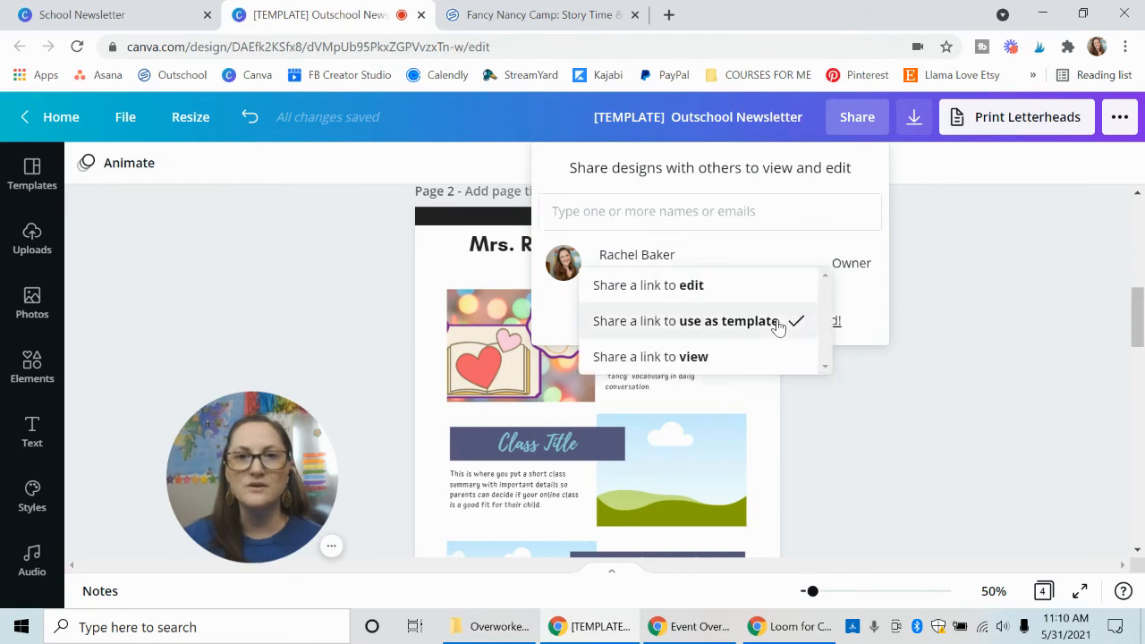
{"action": "left_click", "coordinate": [701, 356]}
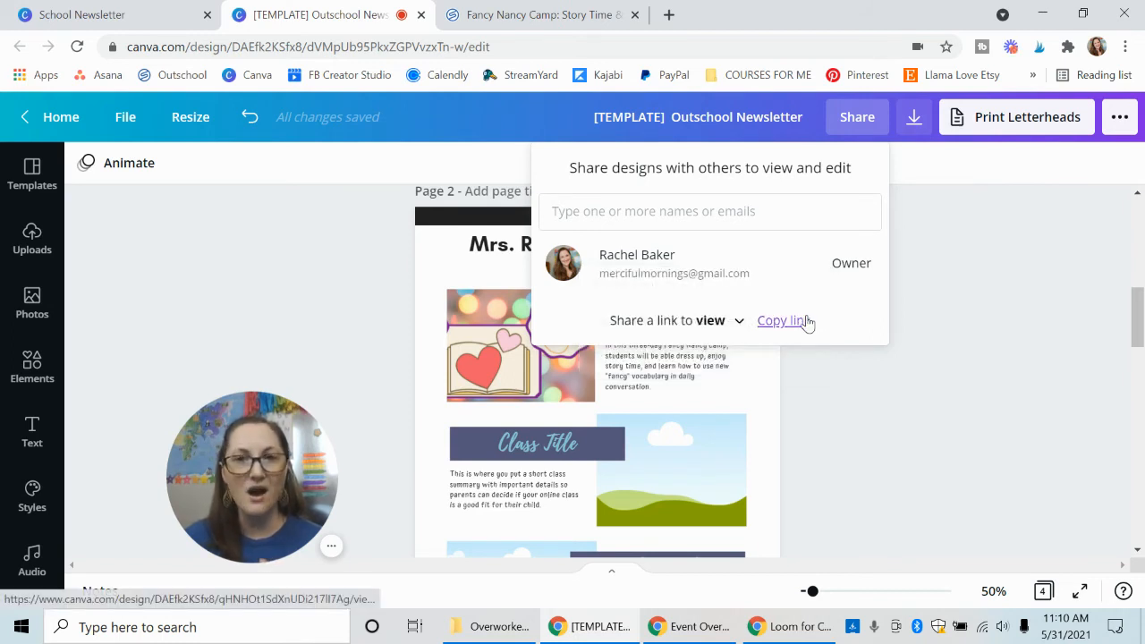
{"action": "left_click", "coordinate": [805, 320]}
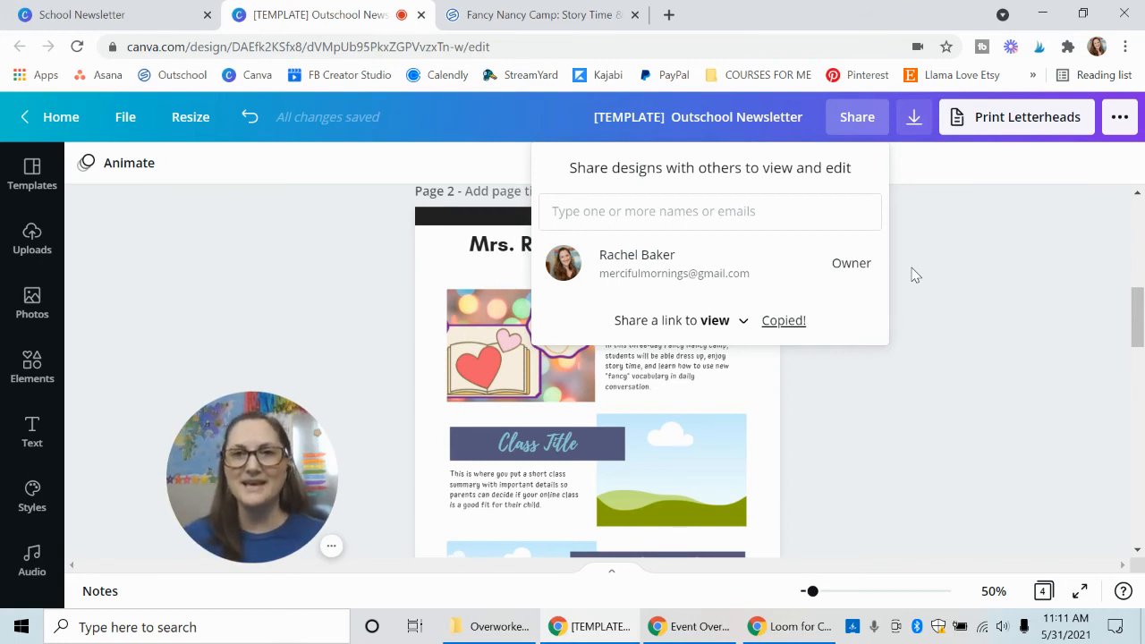
{"action": "left_click", "coordinate": [992, 305]}
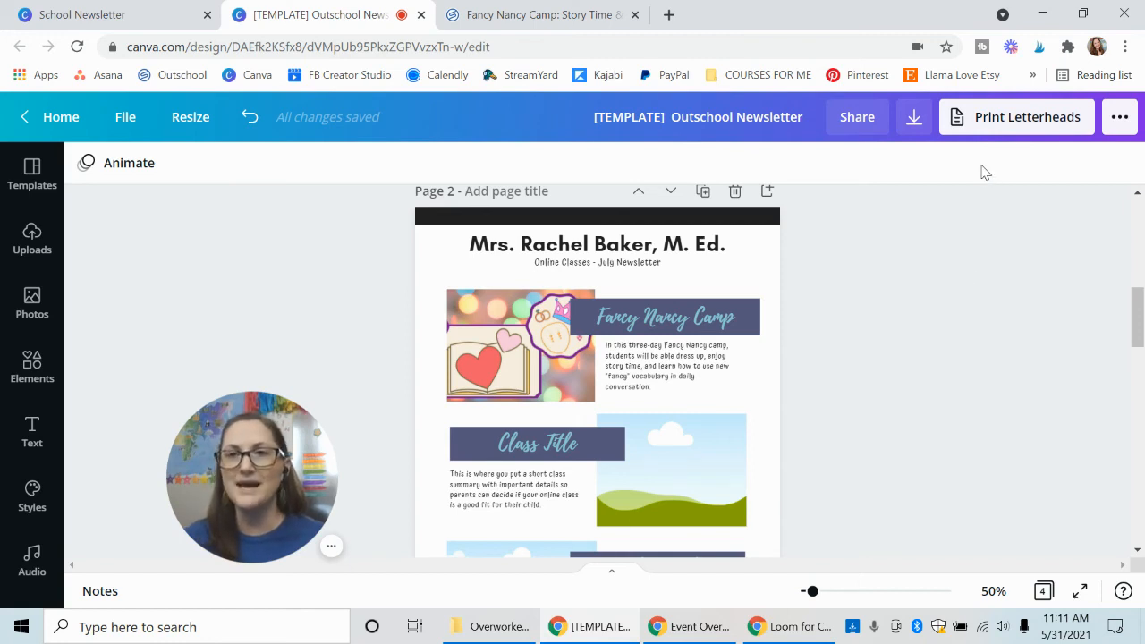
Examine the download file types, keep PDF Print selected, and close the download settings without downloading.
{"action": "left_click", "coordinate": [1119, 132]}
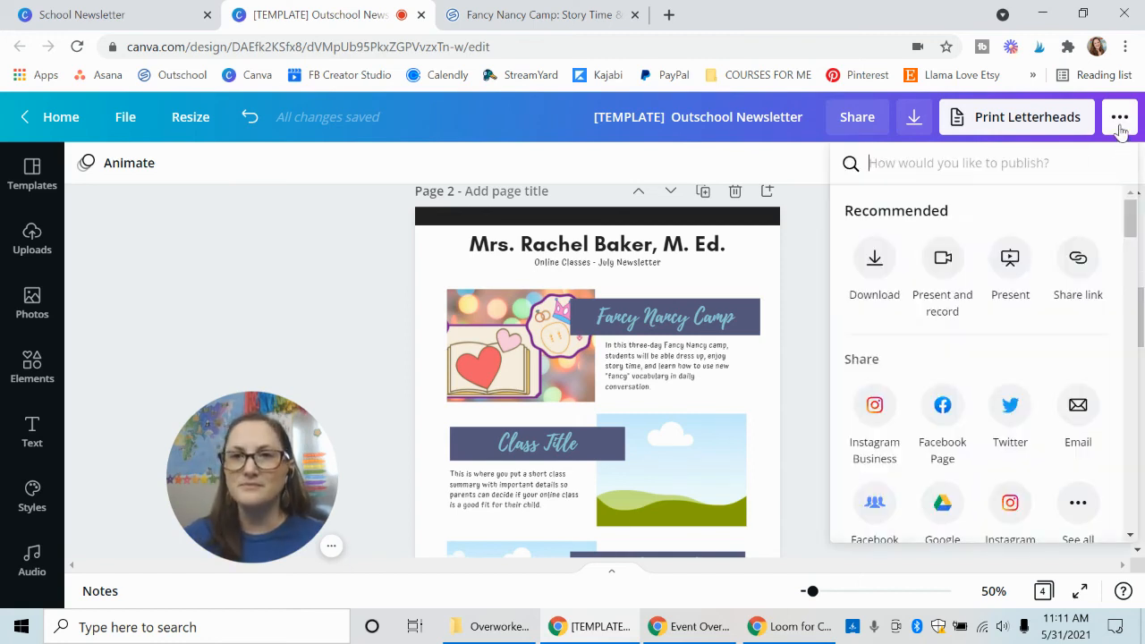
{"action": "left_click", "coordinate": [876, 259]}
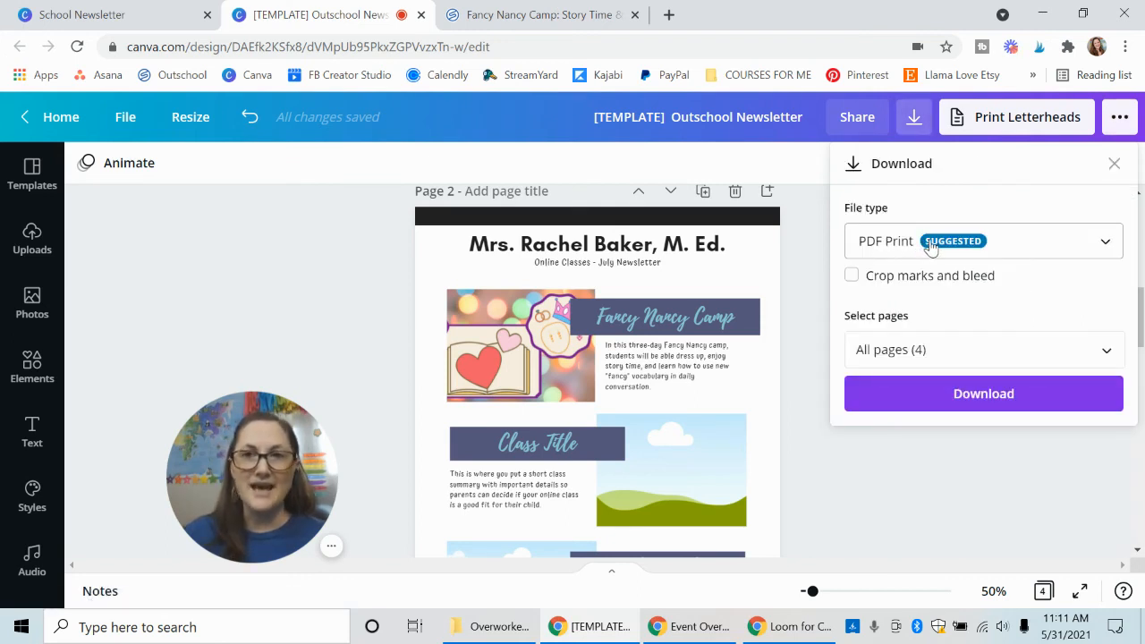
{"action": "left_click", "coordinate": [930, 248]}
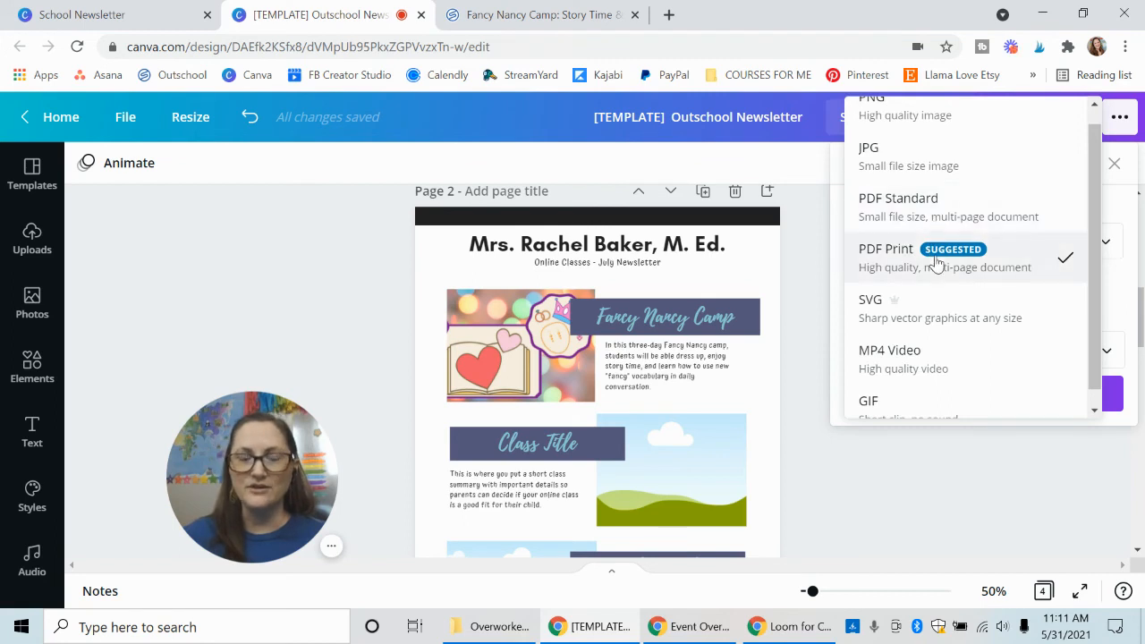
{"action": "left_click", "coordinate": [935, 261]}
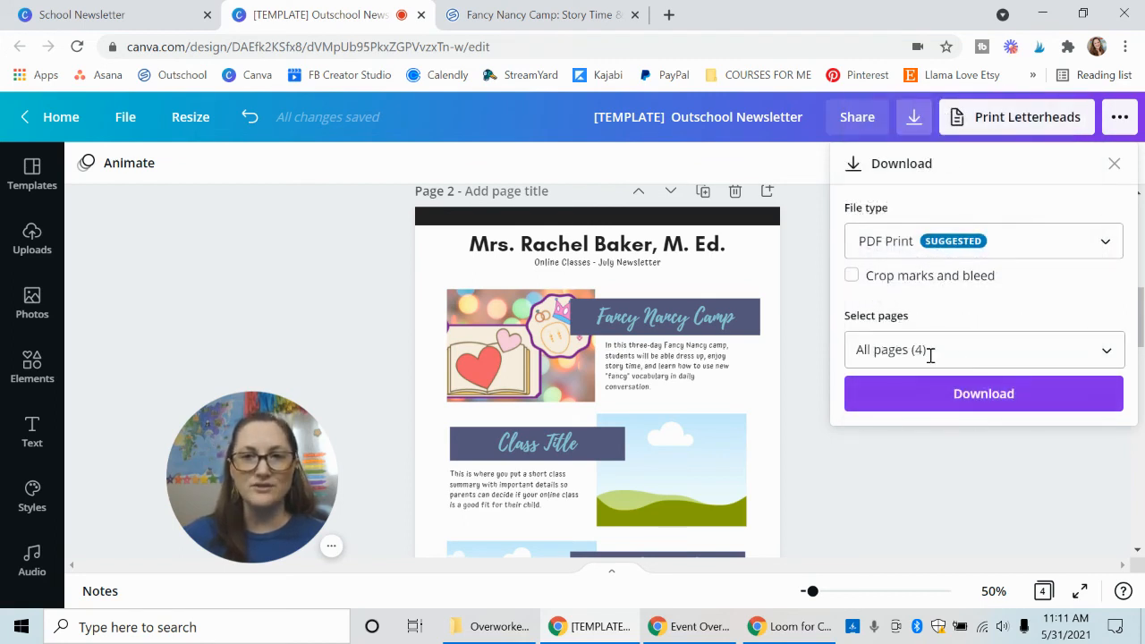
{"action": "left_click", "coordinate": [1113, 166]}
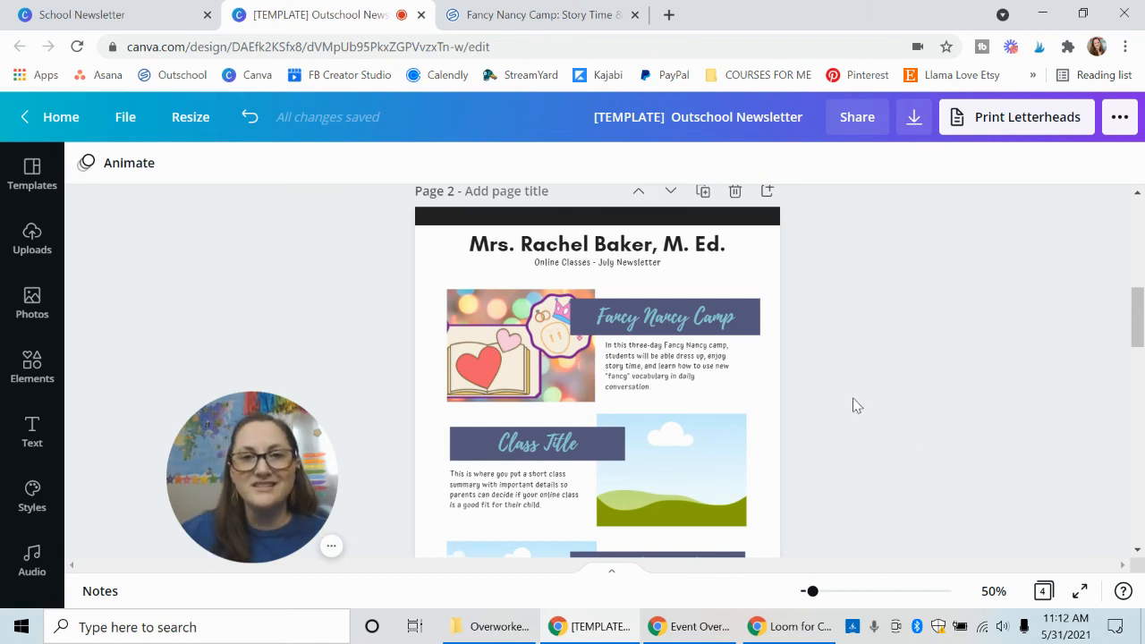
{"action": "mouse_move", "coordinate": [294, 468]}
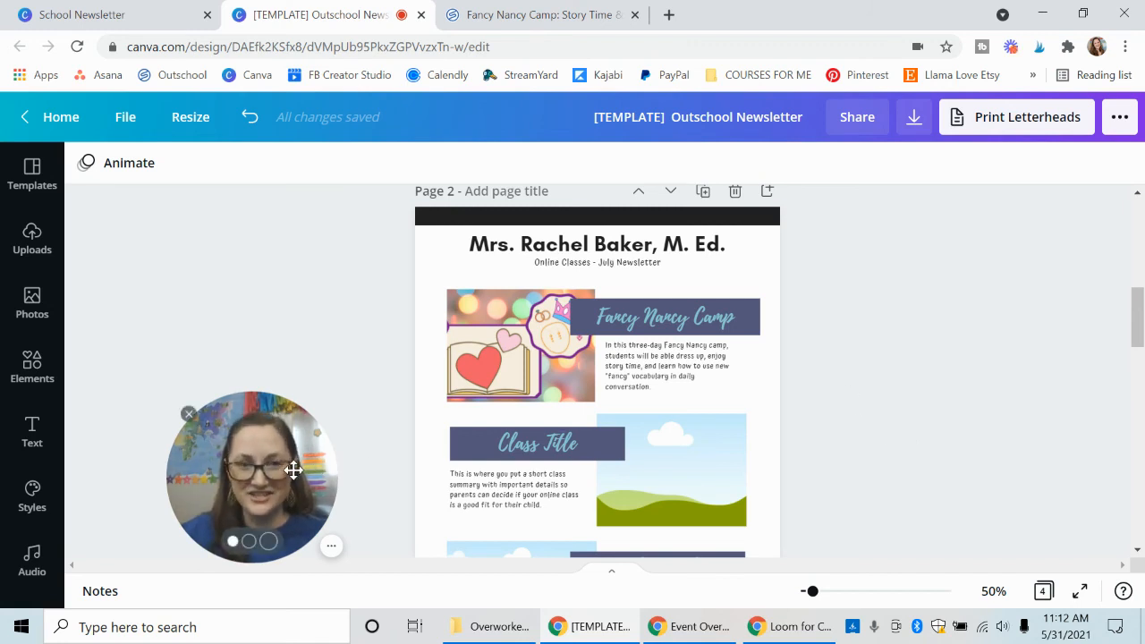
{"action": "left_click", "coordinate": [268, 539]}
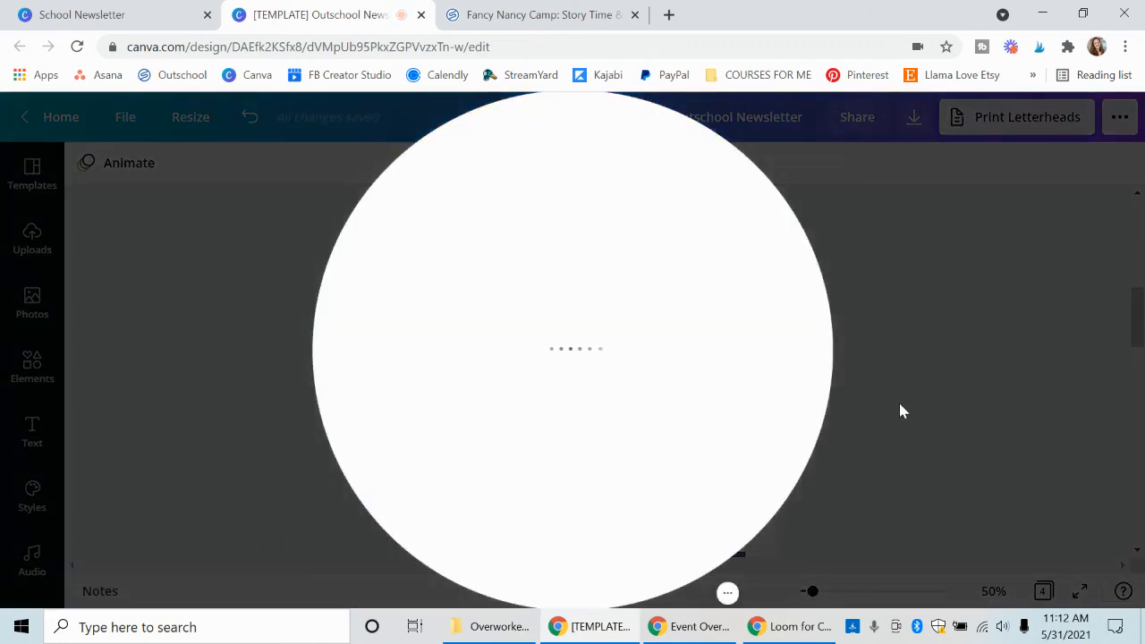